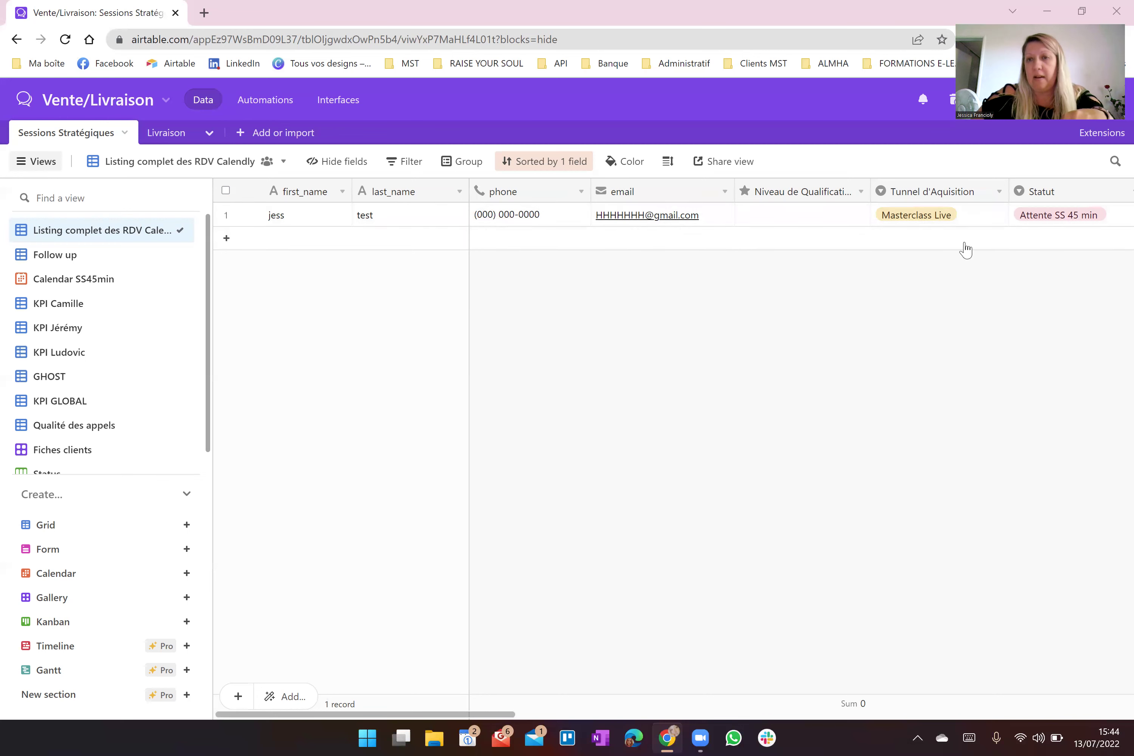
# Step: Examine the available options for the record's Tunnel d'Aquisition field, leaving the selected option as it is
pyautogui.doubleClick(983, 215)
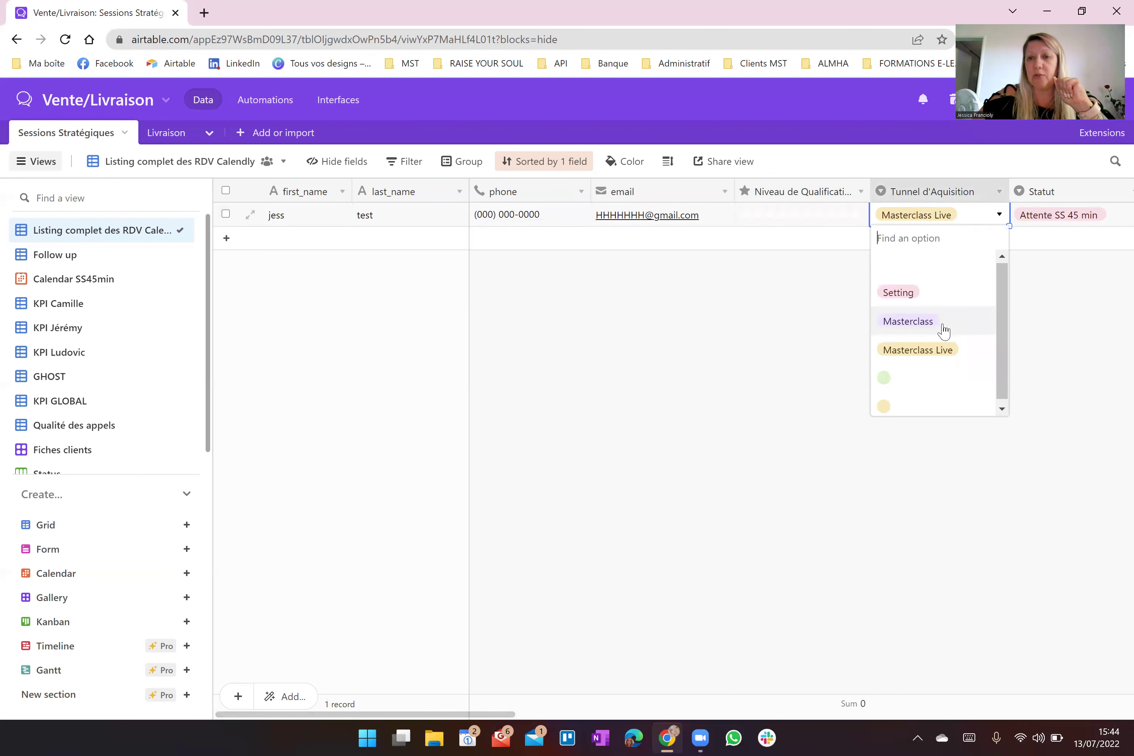
pyautogui.scroll(-1, 912, 296)
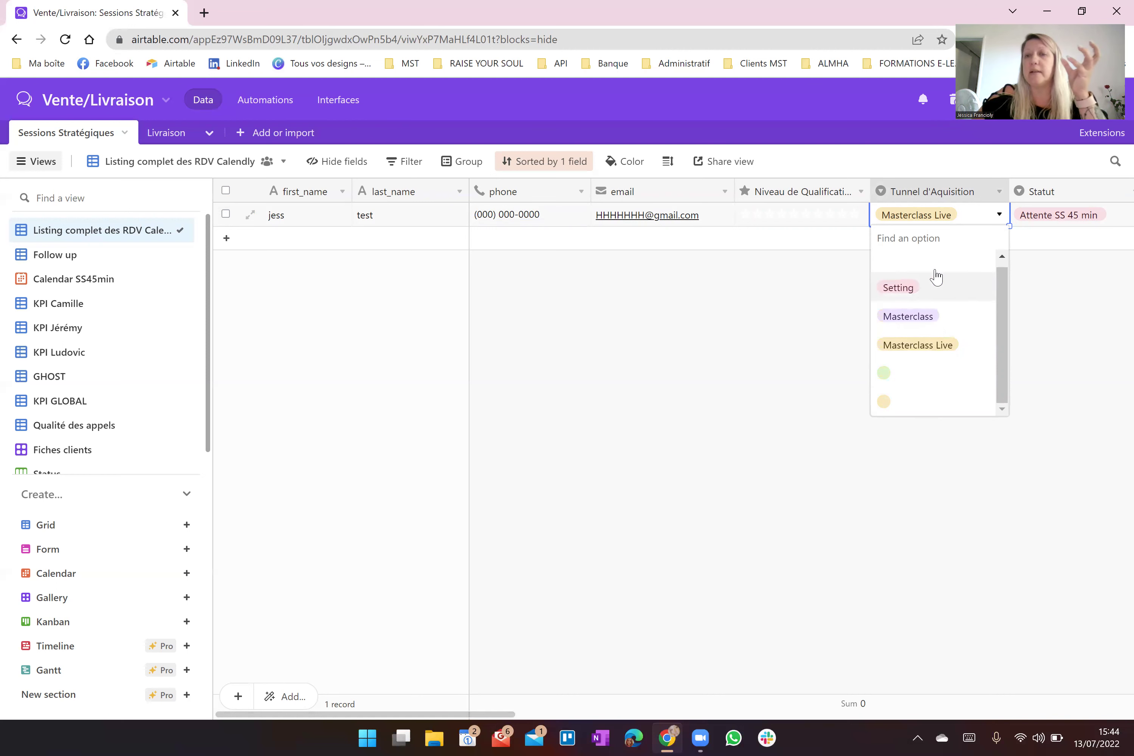
pyautogui.scroll(1, 930, 342)
pyautogui.click(829, 359)
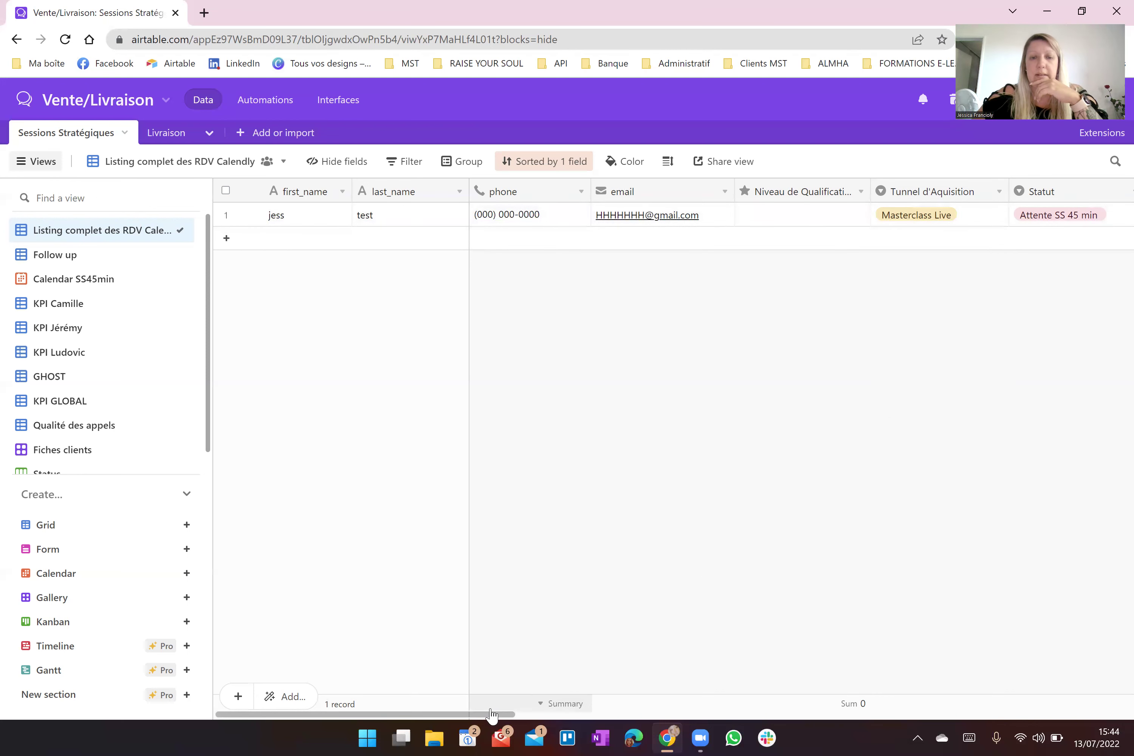
# Step: Examine the Statut, RDV SS 45min and Closer fields, then the choices offered for Session confirmée
pyautogui.moveTo(493, 713); pyautogui.dragTo(646, 702)
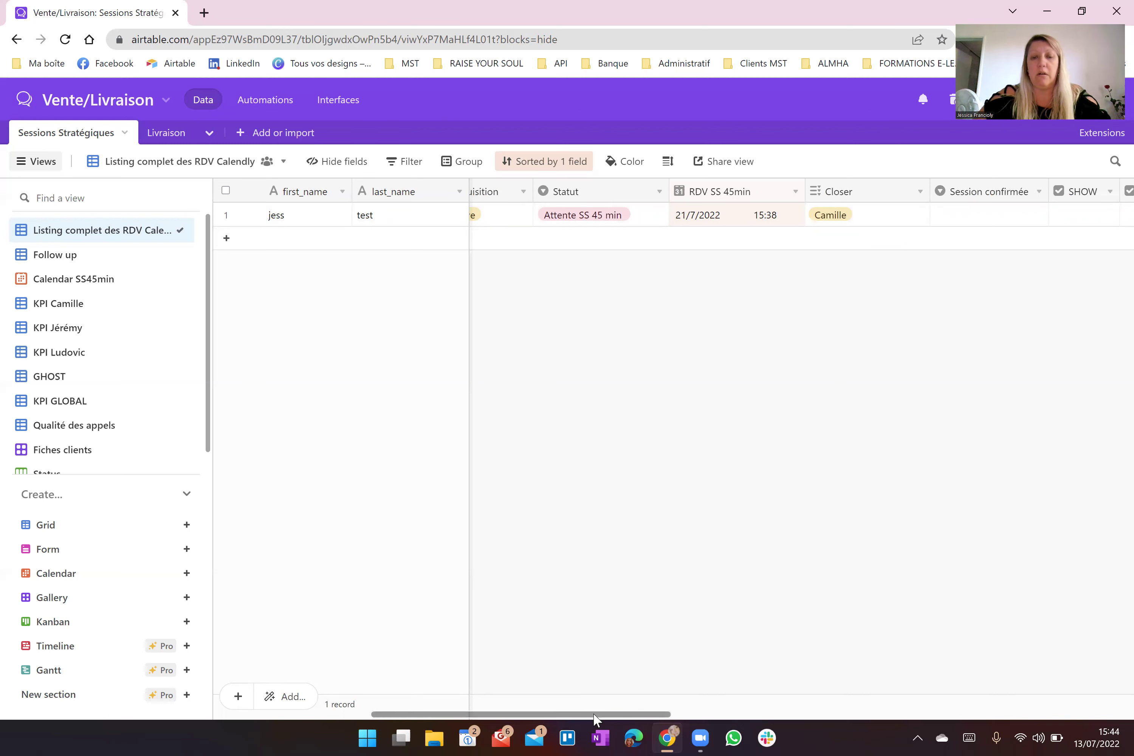
pyautogui.moveTo(592, 713); pyautogui.dragTo(682, 711)
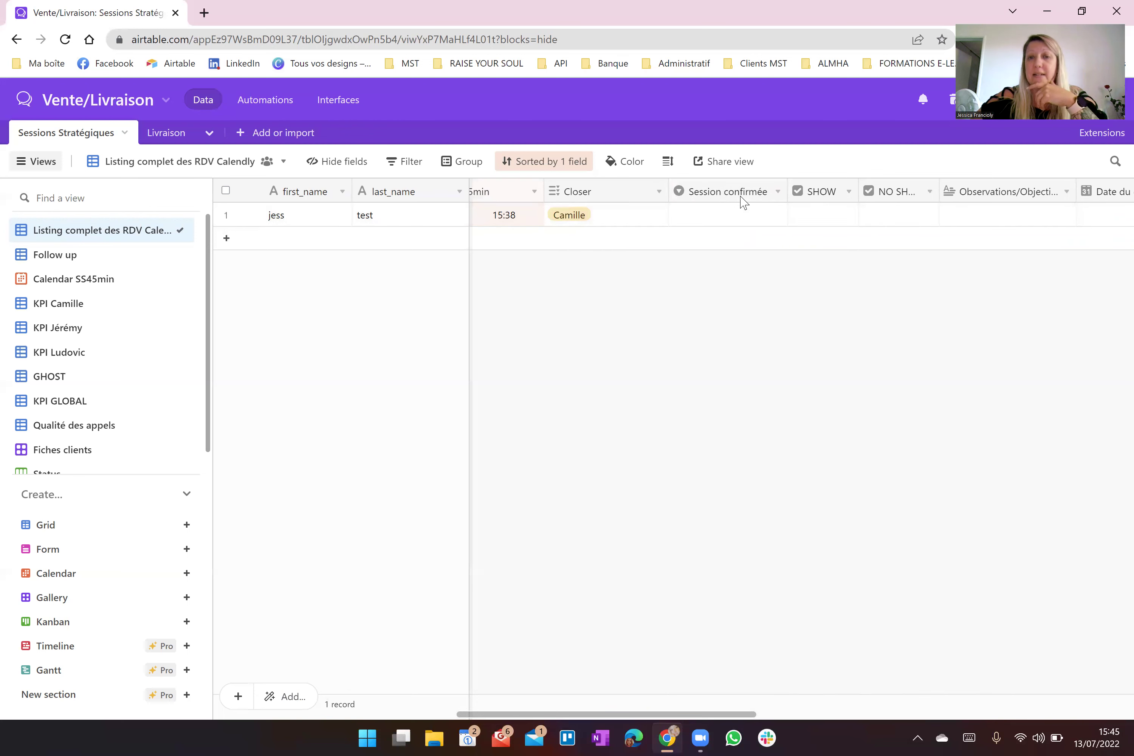
pyautogui.doubleClick(737, 220)
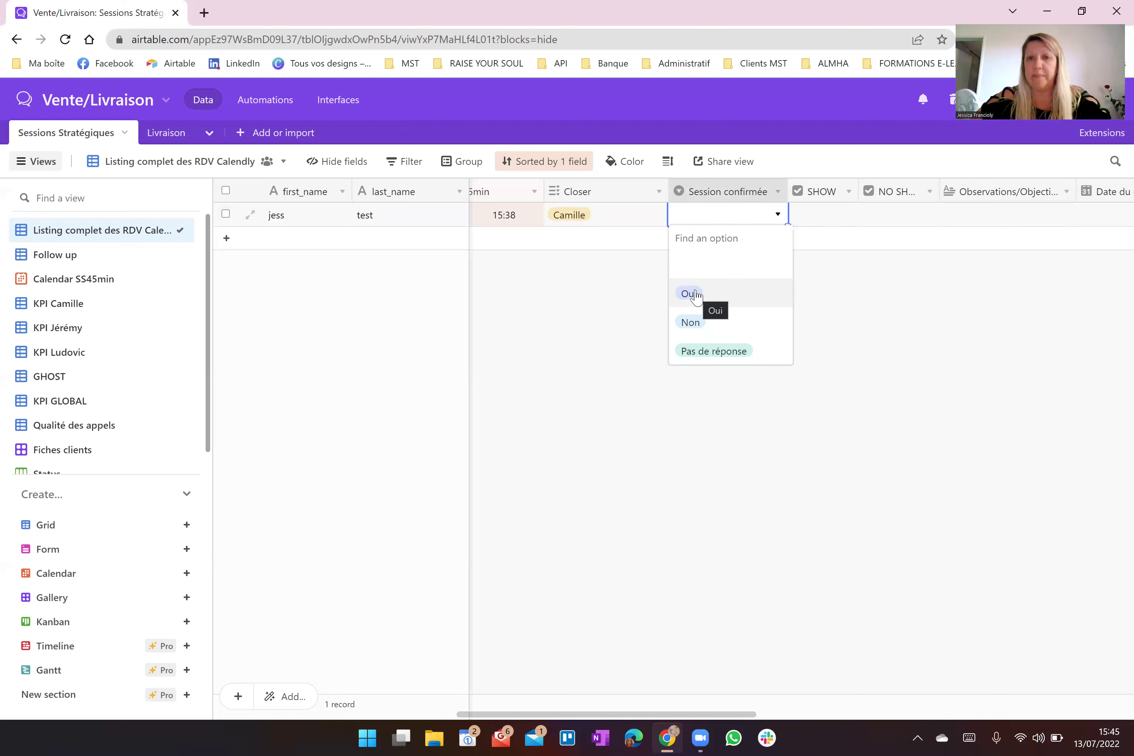
pyautogui.click(838, 312)
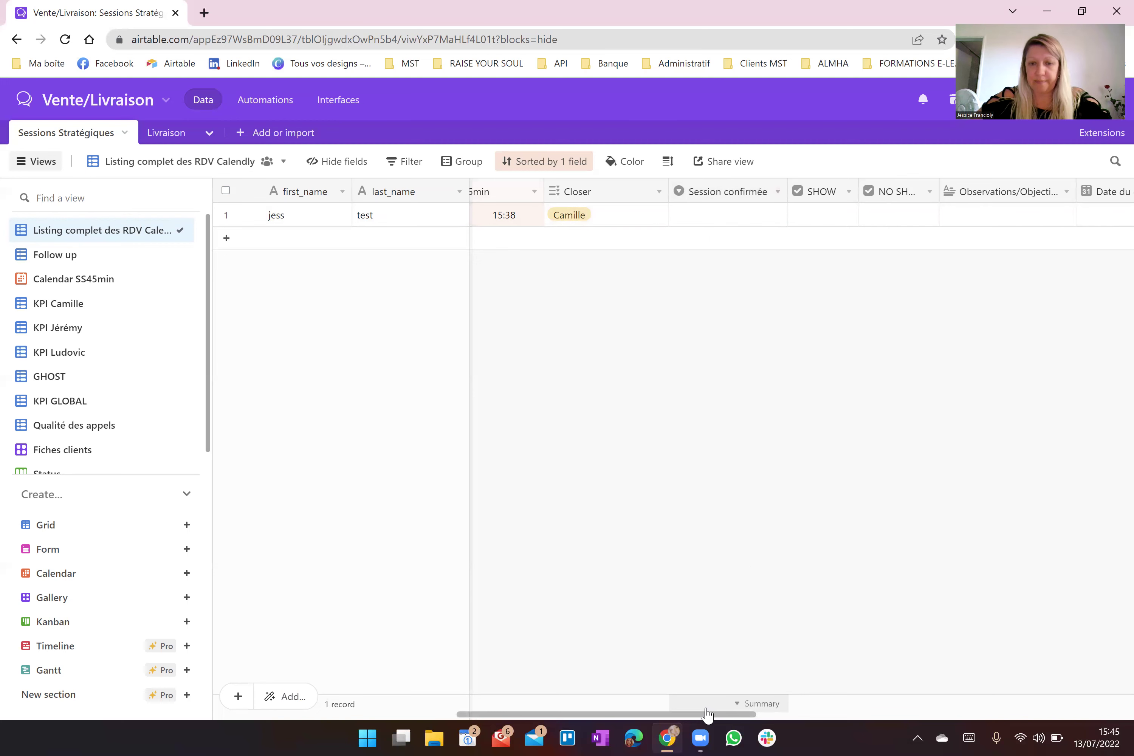
# Step: Mark the record as SHOW and set its Session confirmée field to Oui
pyautogui.moveTo(705, 712); pyautogui.dragTo(760, 702)
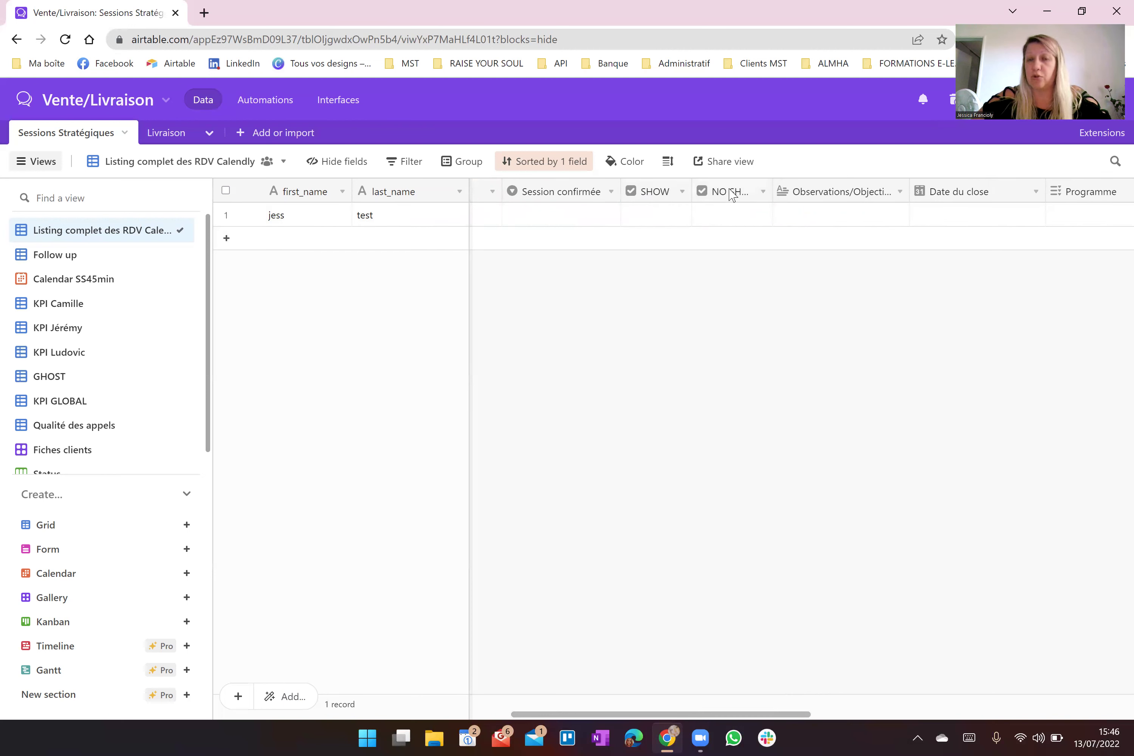
pyautogui.click(656, 214)
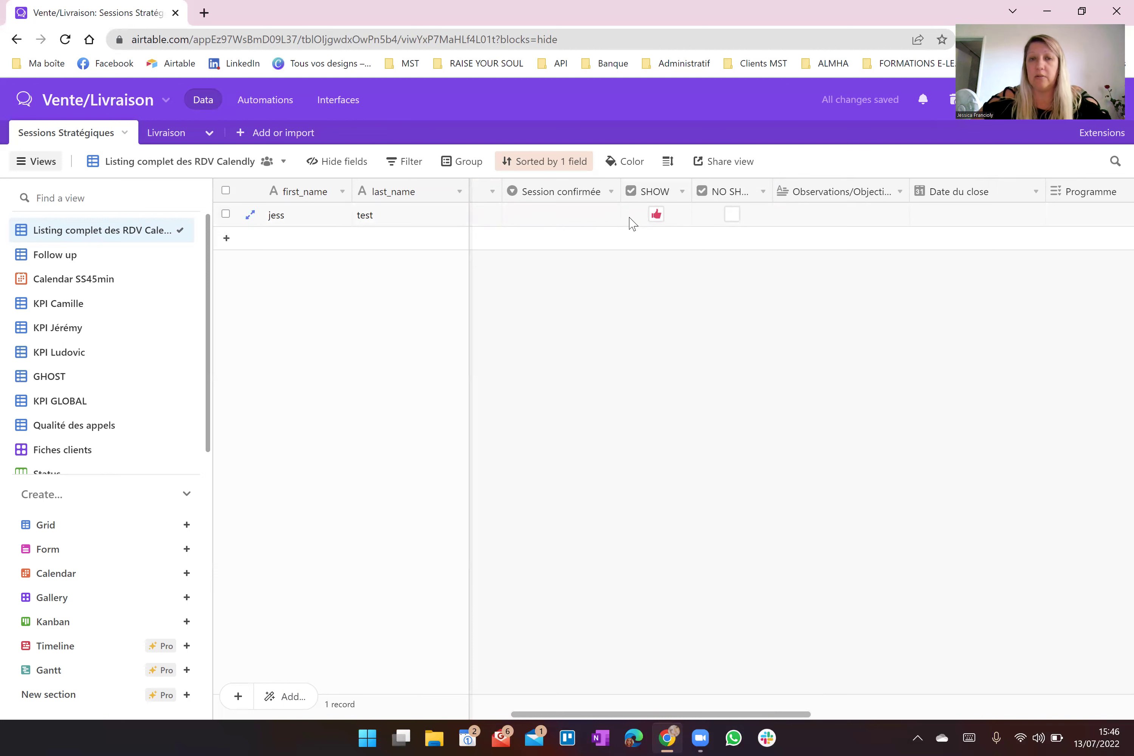
pyautogui.click(585, 218)
pyautogui.click(585, 217)
pyautogui.click(577, 292)
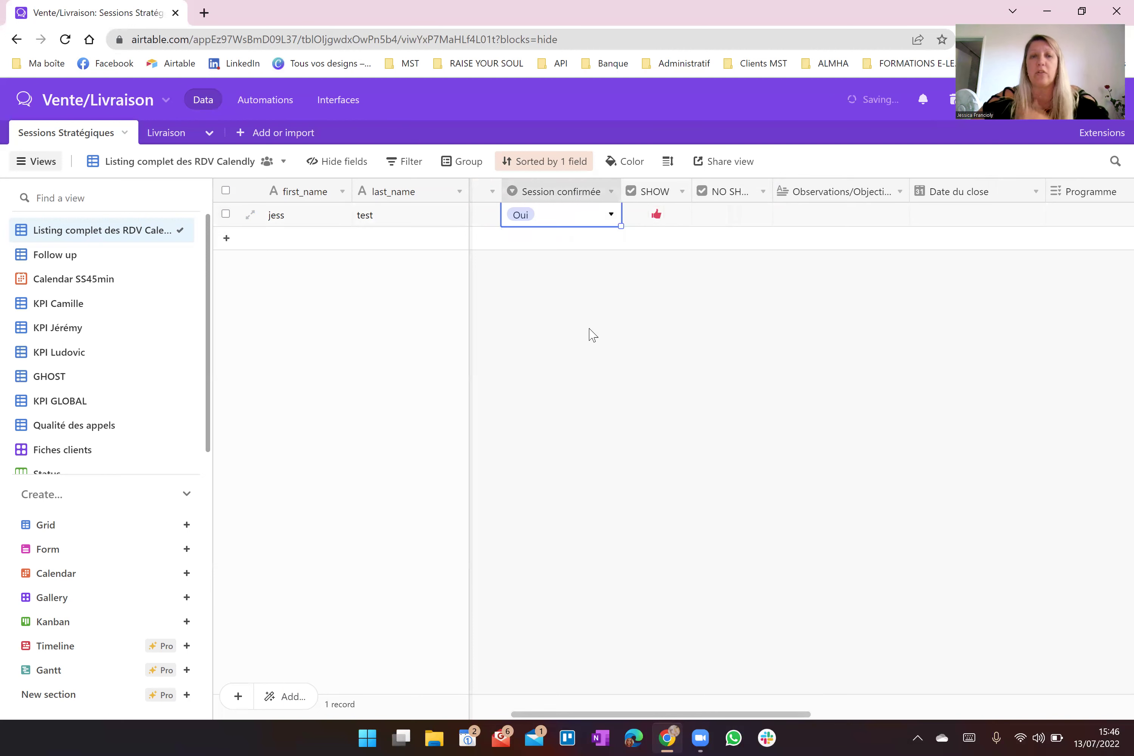
pyautogui.click(595, 364)
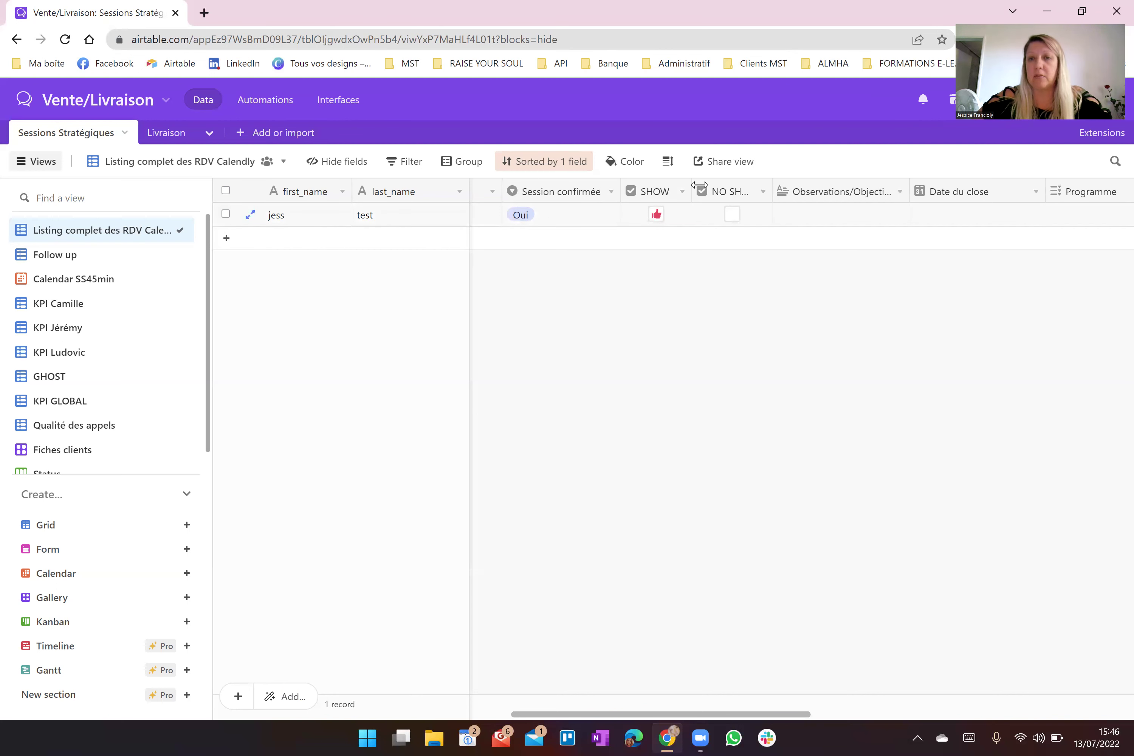
# Step: Widen the Observations/Objections column slightly to fit its full title and check its empty text cell
pyautogui.moveTo(909, 191); pyautogui.dragTo(918, 191)
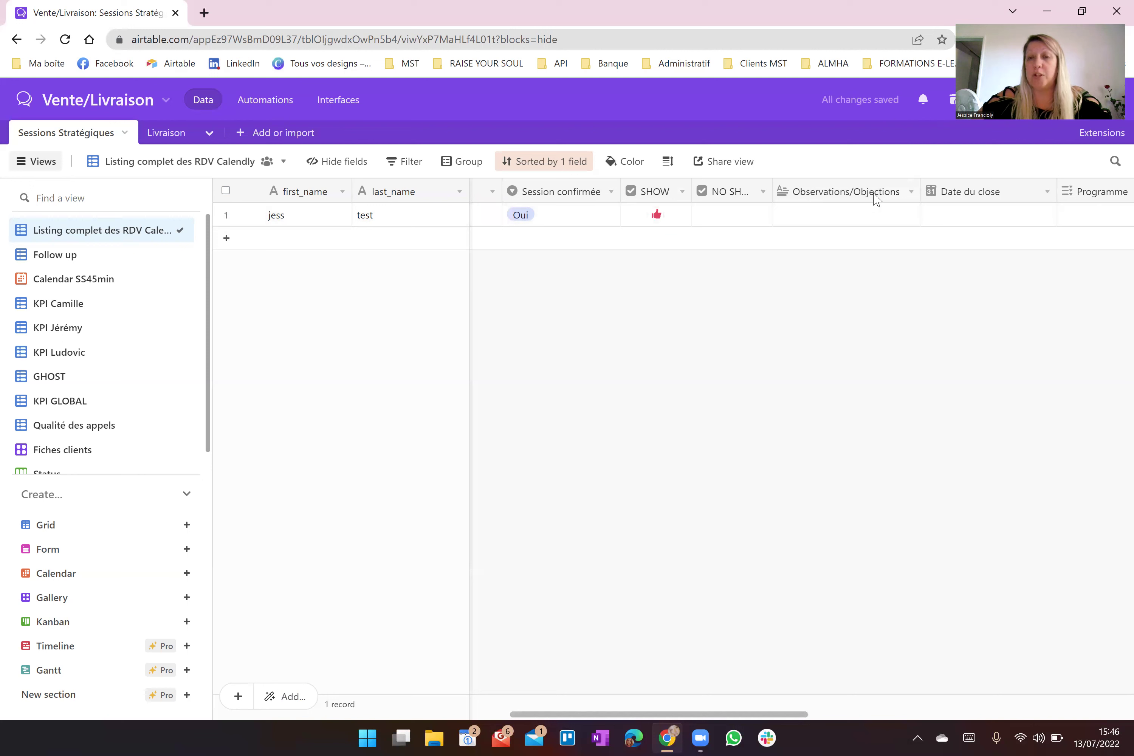
pyautogui.doubleClick(817, 221)
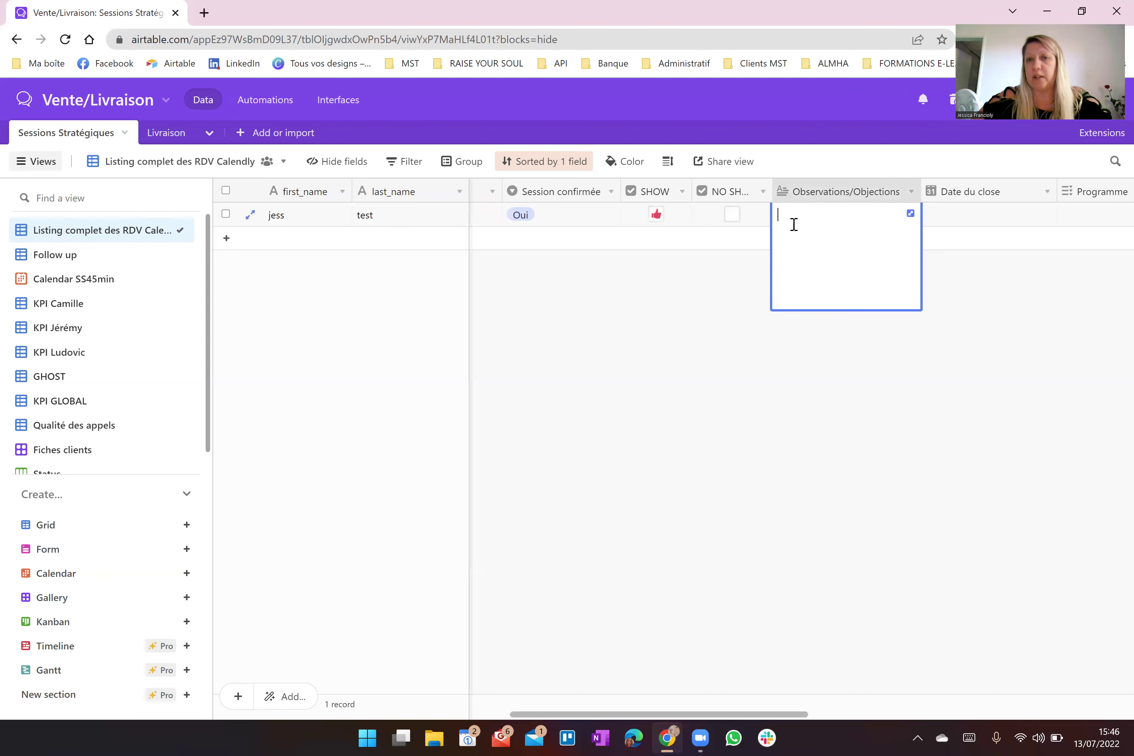
pyautogui.click(716, 307)
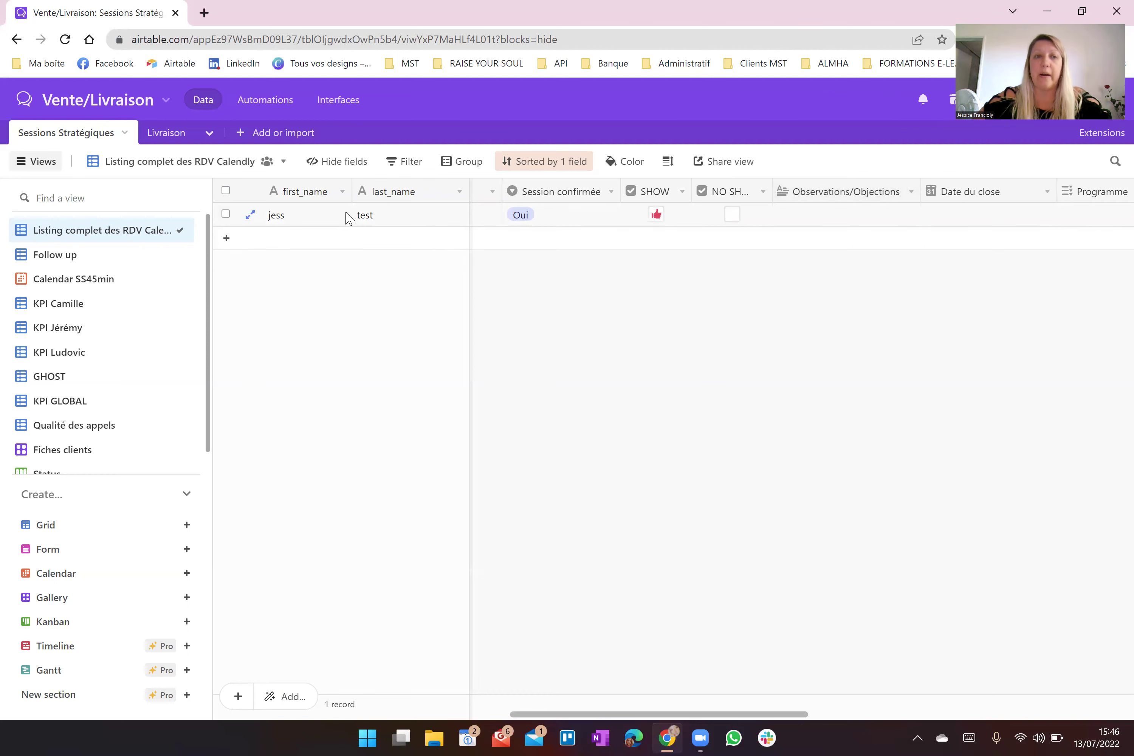
# Step: Expand the record and enter "jiln" in its Observations/Objections field
pyautogui.click(250, 216)
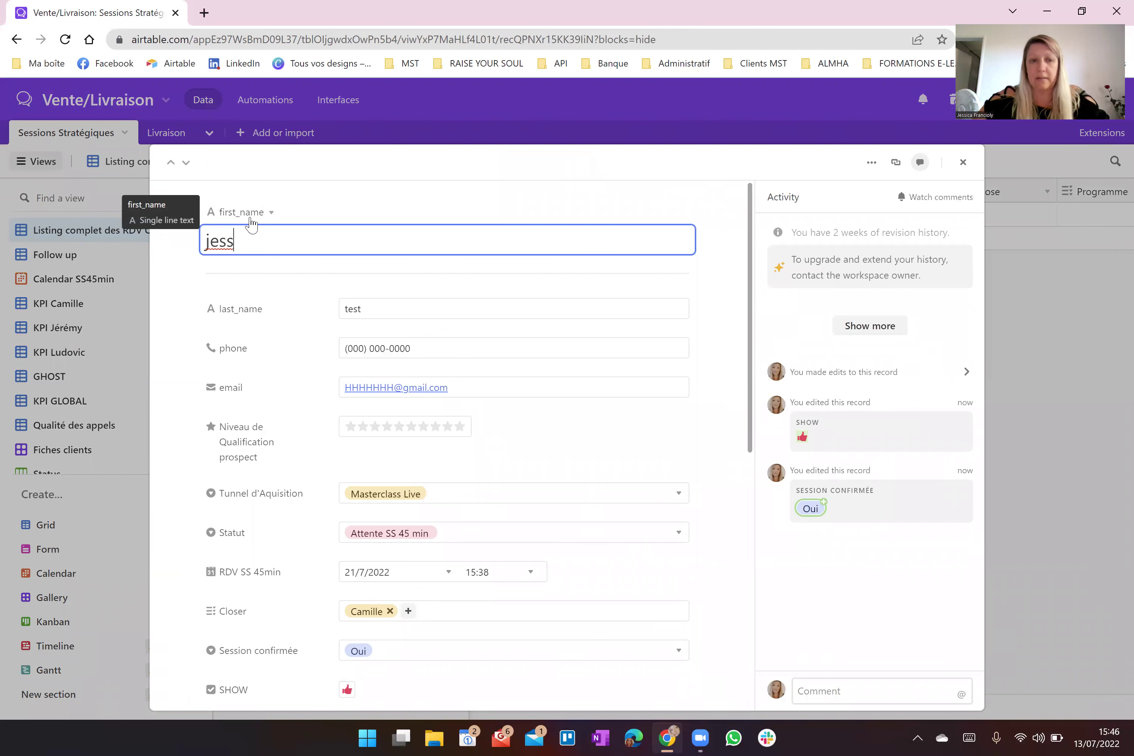
pyautogui.scroll(-6, 517, 387)
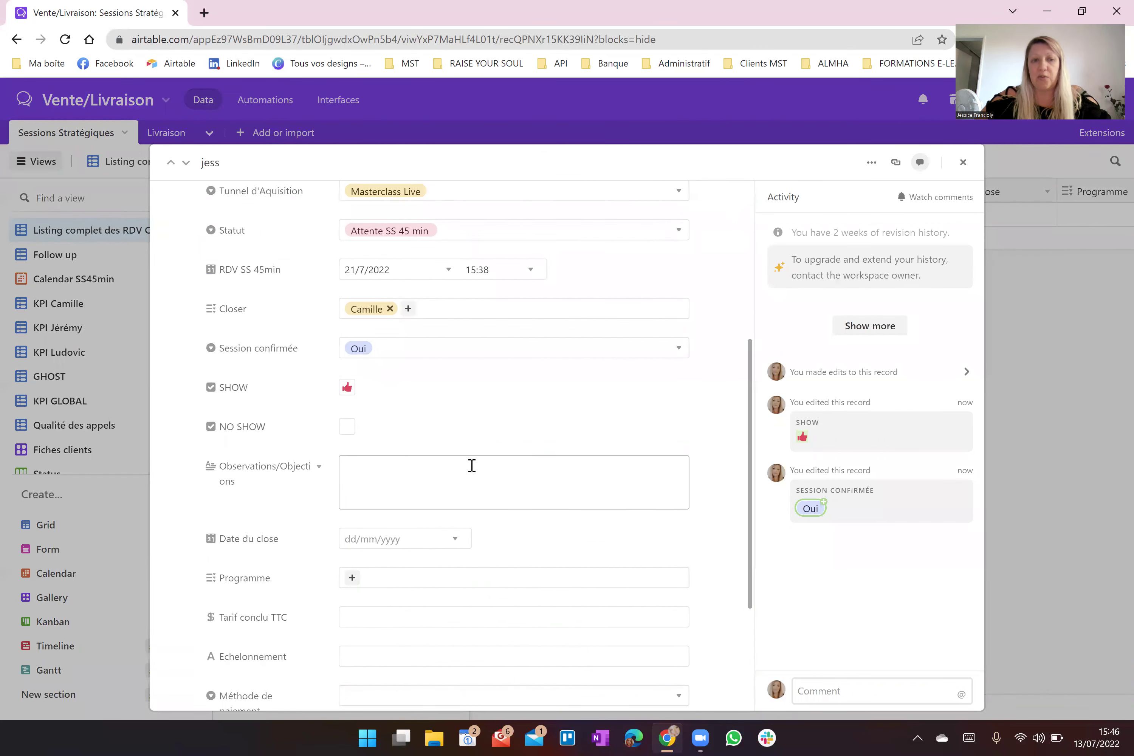
pyautogui.click(376, 468)
pyautogui.write('jiln')
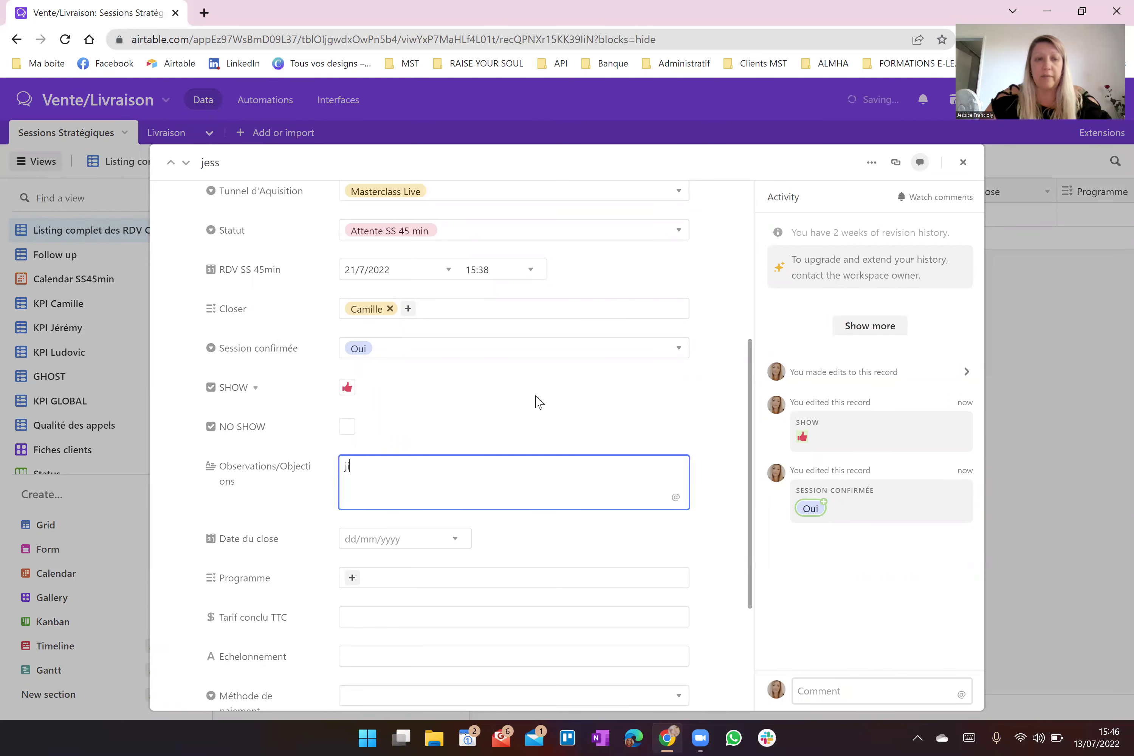
# Step: Extend the Observations/Objections note with several blank lines followed by the text "jio"
pyautogui.press('Return')
pyautogui.press('Return')
pyautogui.press('Return')
pyautogui.press('Return')
pyautogui.press('Return')
pyautogui.press('Return')
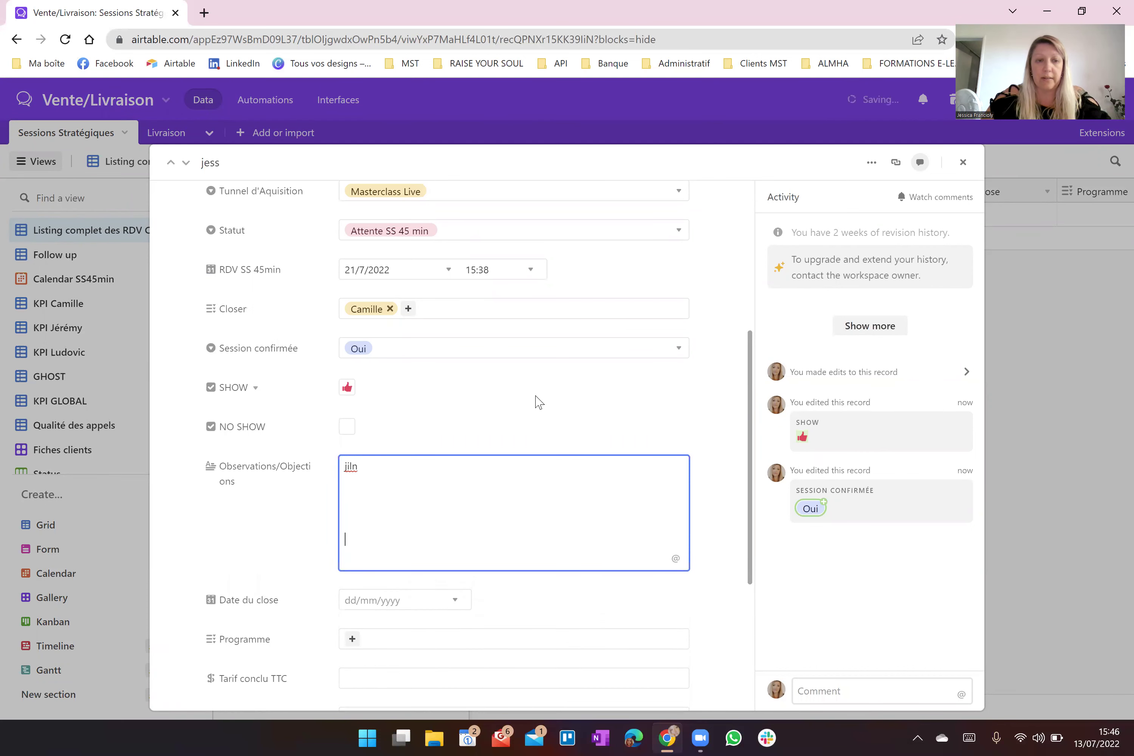
pyautogui.write('jio')
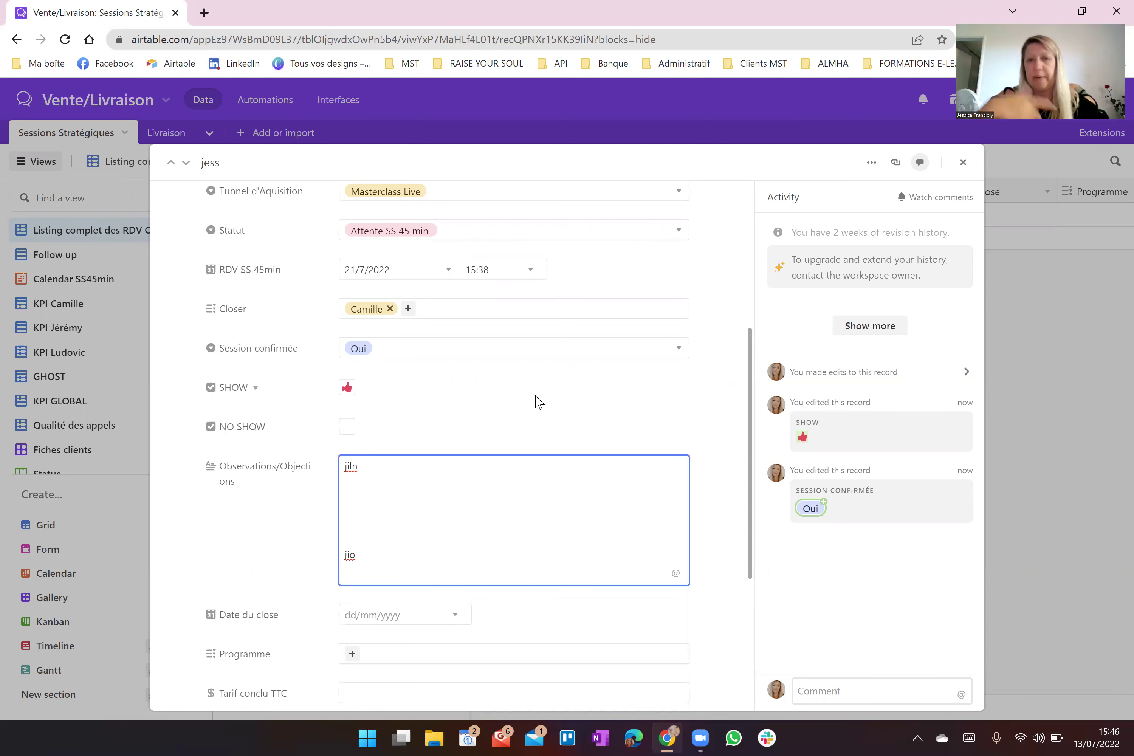
# Step: Remove "jio" and the surplus blank lines from the Observations/Objections note, check the remaining fields, and close the expanded record
pyautogui.press('BackSpace')
pyautogui.press('BackSpace')
pyautogui.press('BackSpace')
pyautogui.press('BackSpace')
pyautogui.press('BackSpace')
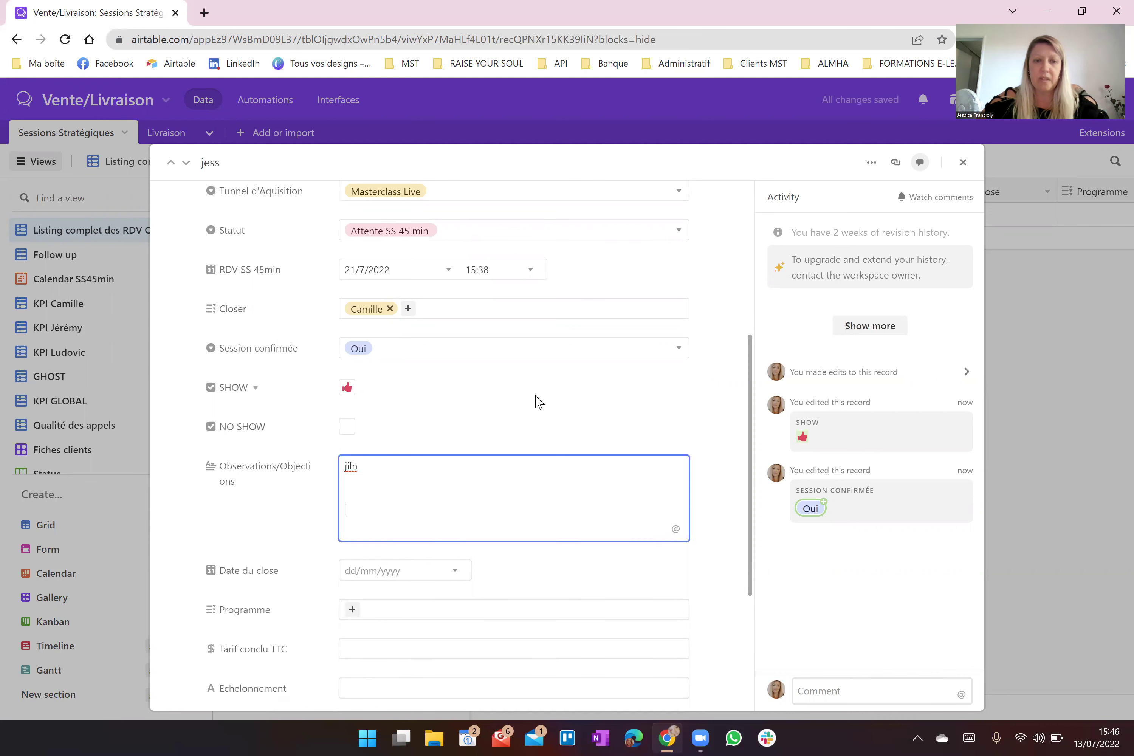
pyautogui.press('BackSpace')
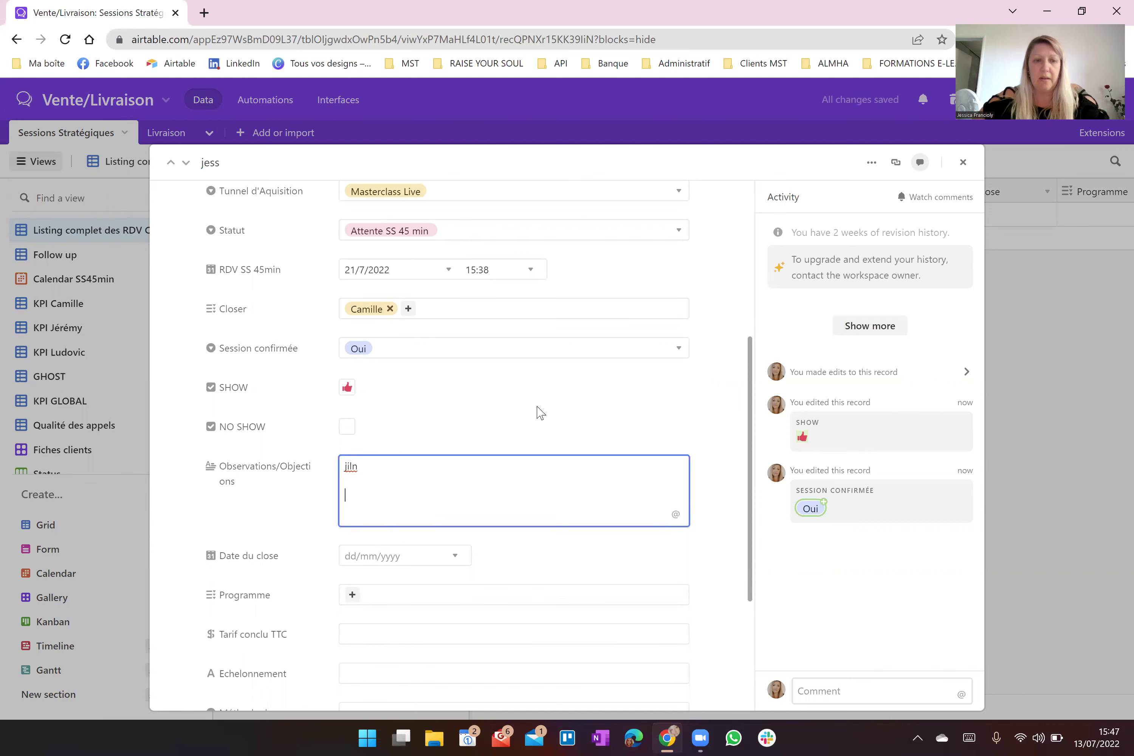
pyautogui.scroll(-4, 538, 402)
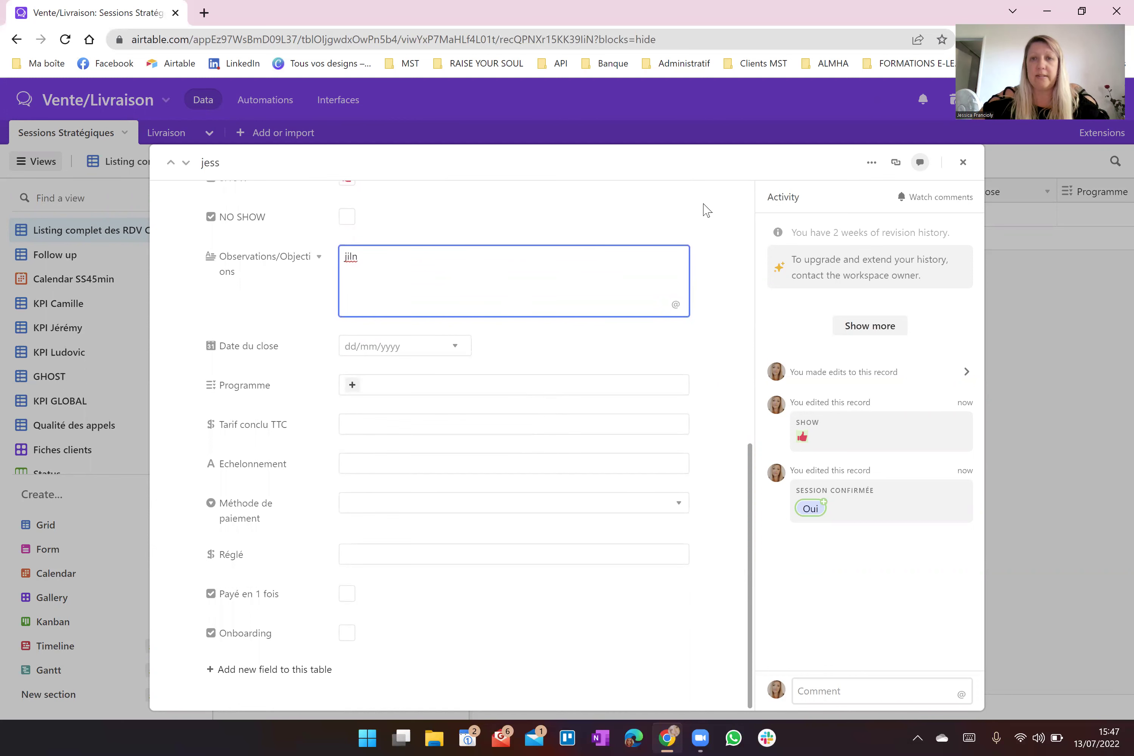
pyautogui.click(963, 162)
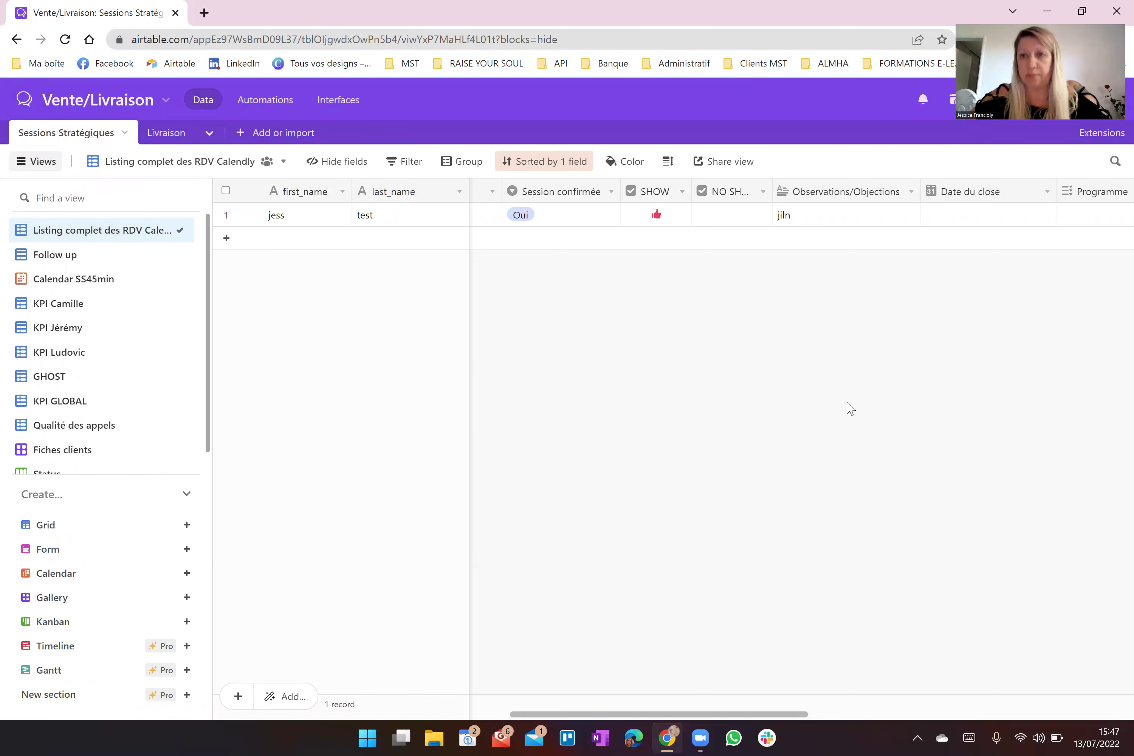
# Step: Review the Statut options for the record and set its Statut to No Show
pyautogui.moveTo(703, 711); pyautogui.dragTo(532, 705)
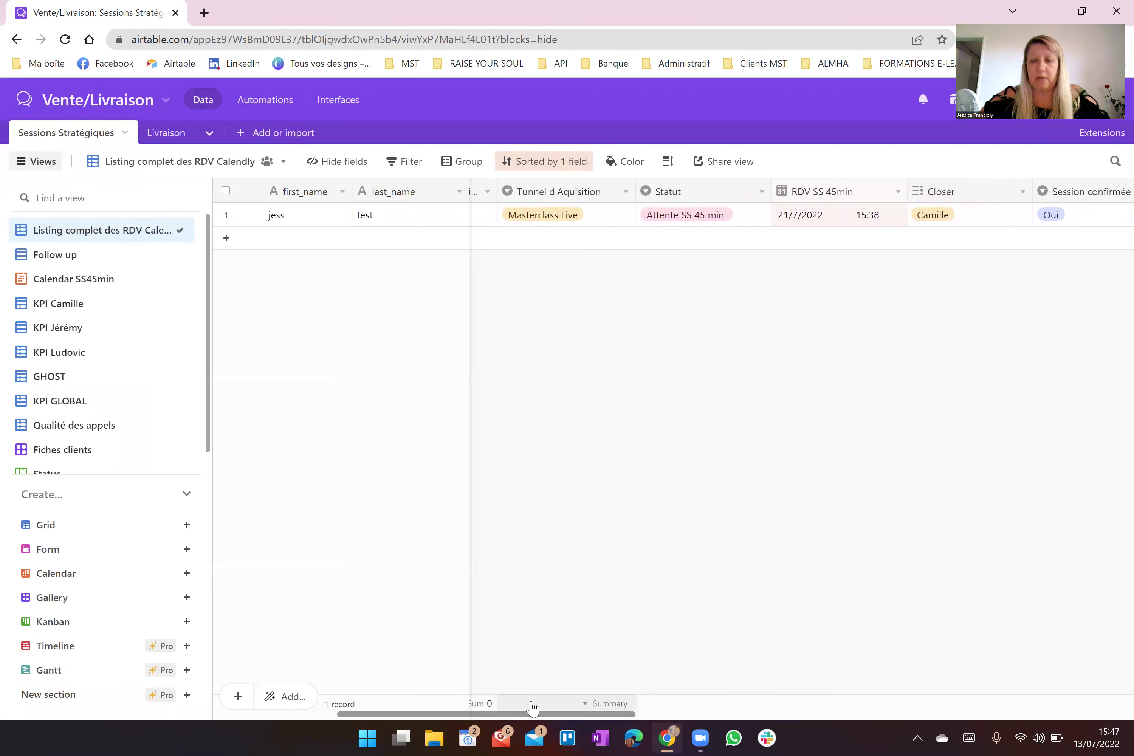
pyautogui.click(750, 222)
pyautogui.click(750, 221)
pyautogui.scroll(-3, 722, 303)
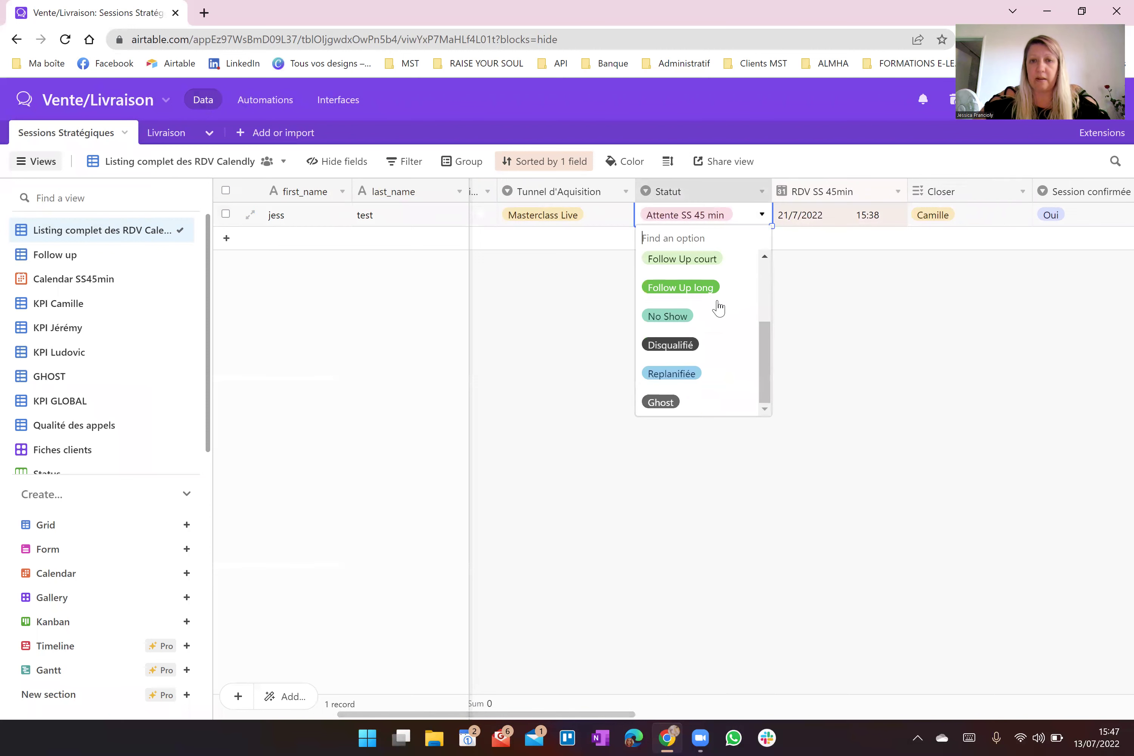
pyautogui.scroll(1, 716, 293)
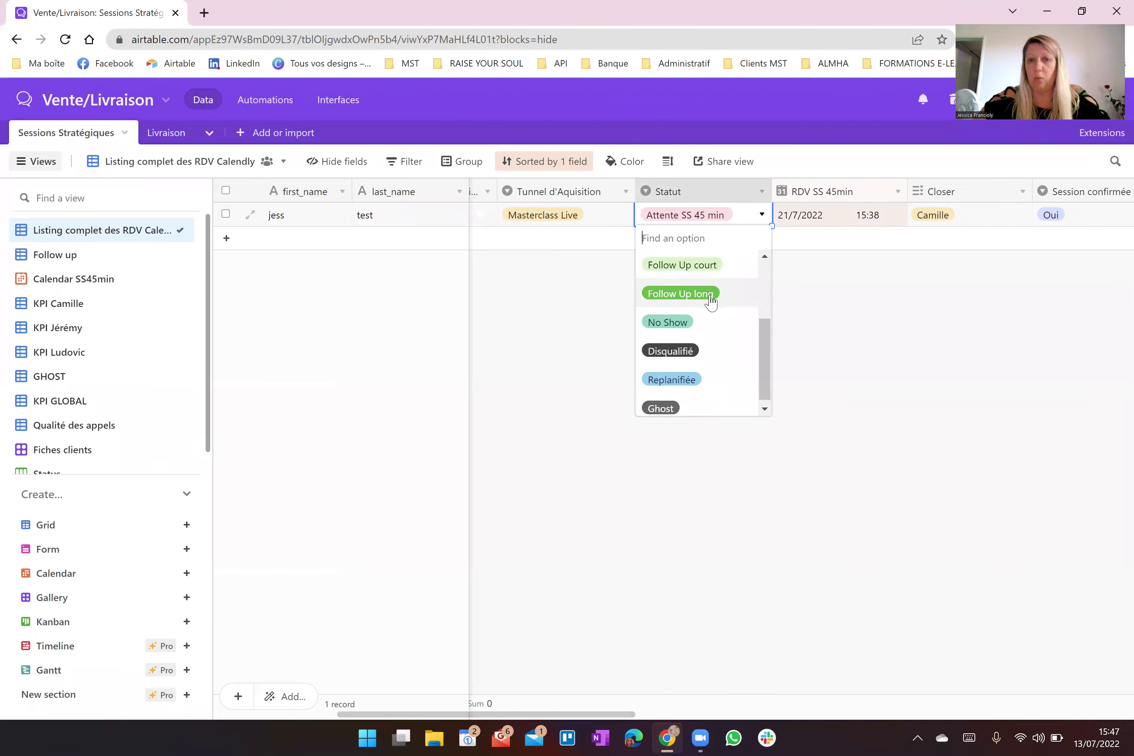
pyautogui.scroll(3, 712, 310)
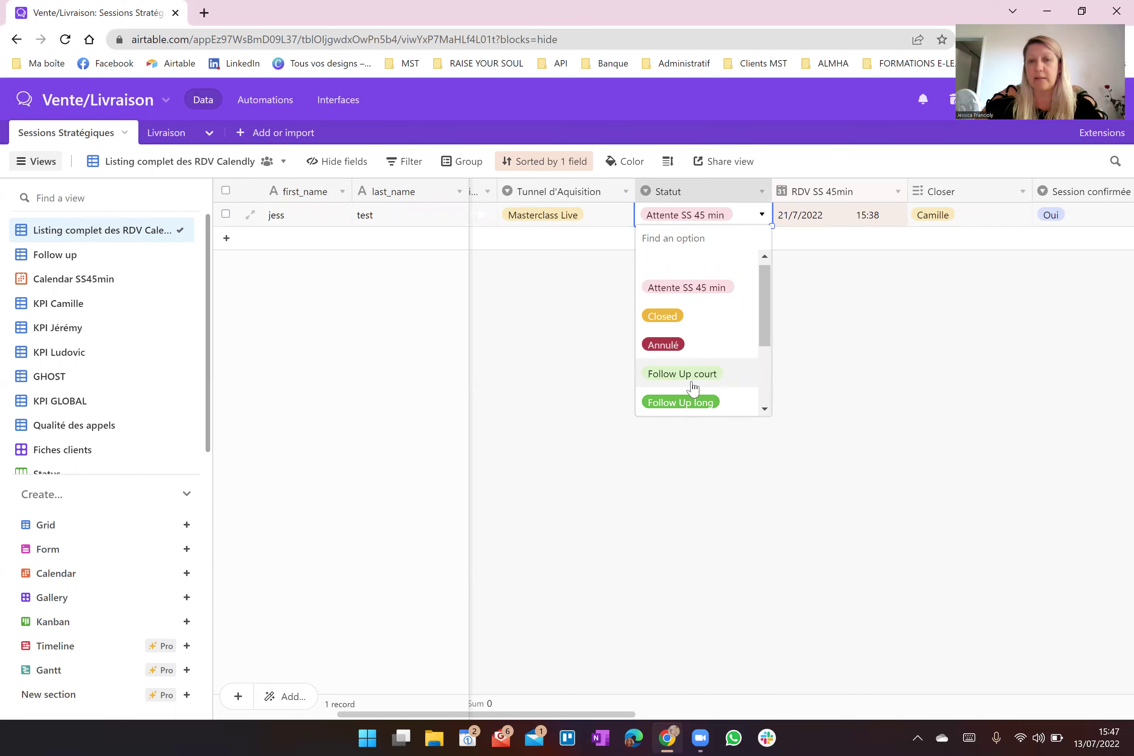
pyautogui.scroll(-1, 710, 341)
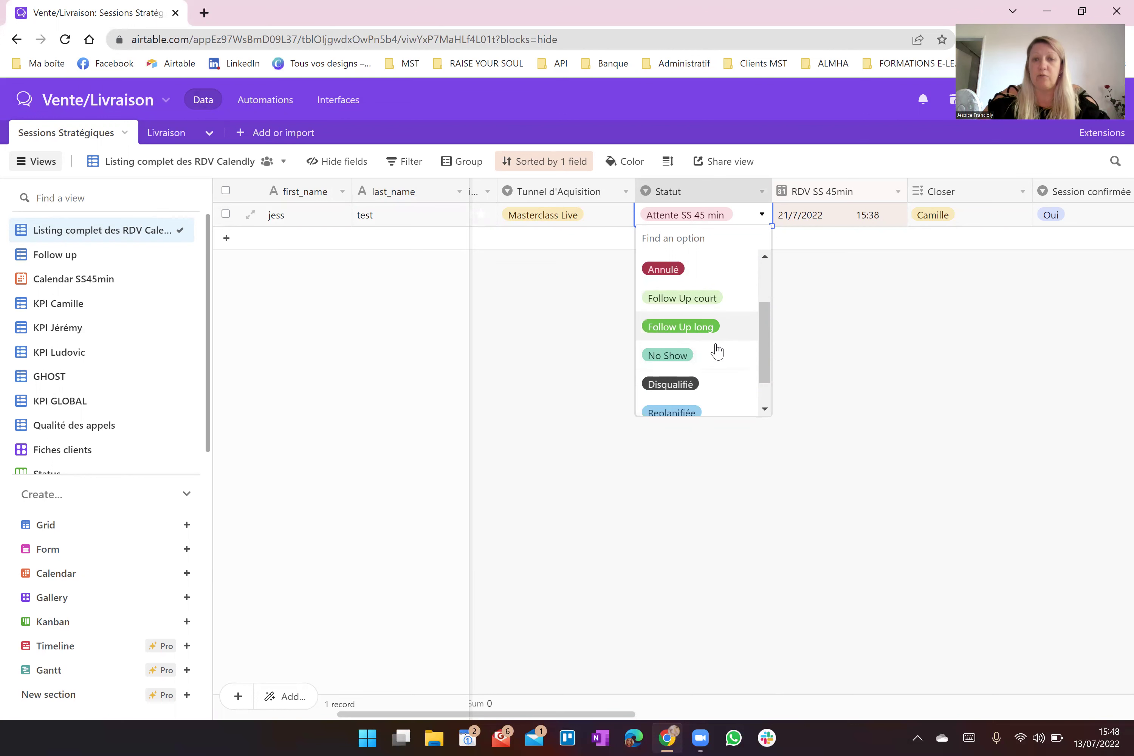
pyautogui.click(718, 354)
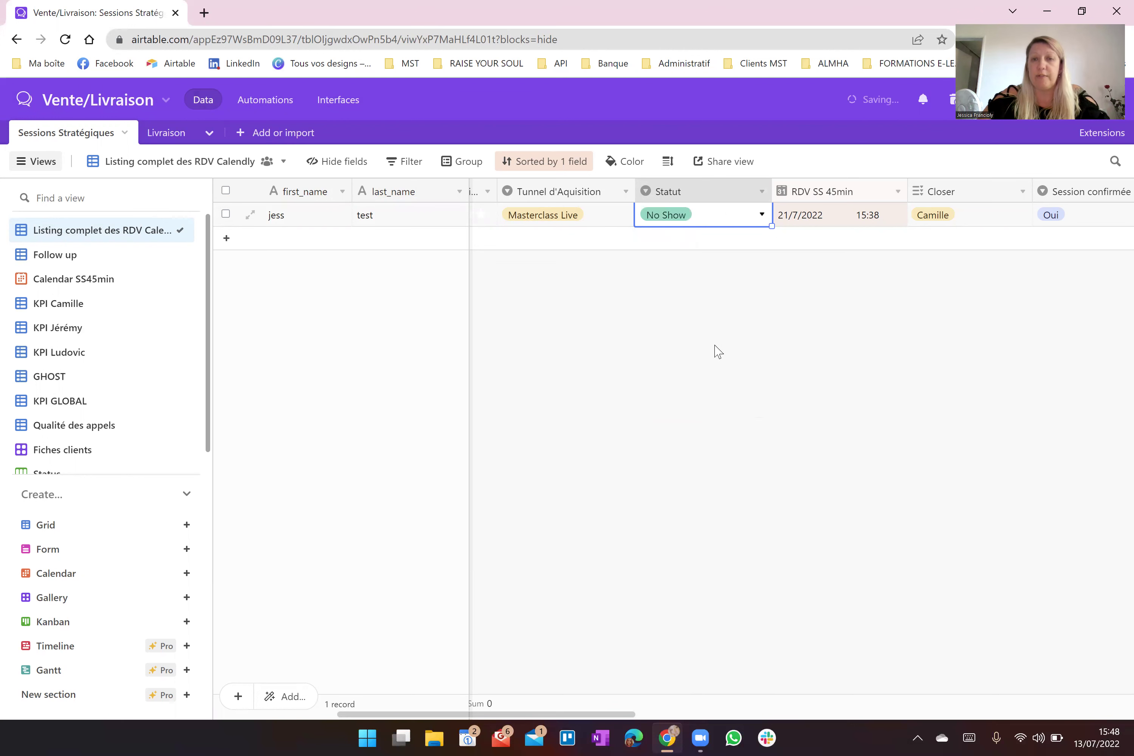
# Step: Set the record's Statut to Replanifiée
pyautogui.click(761, 215)
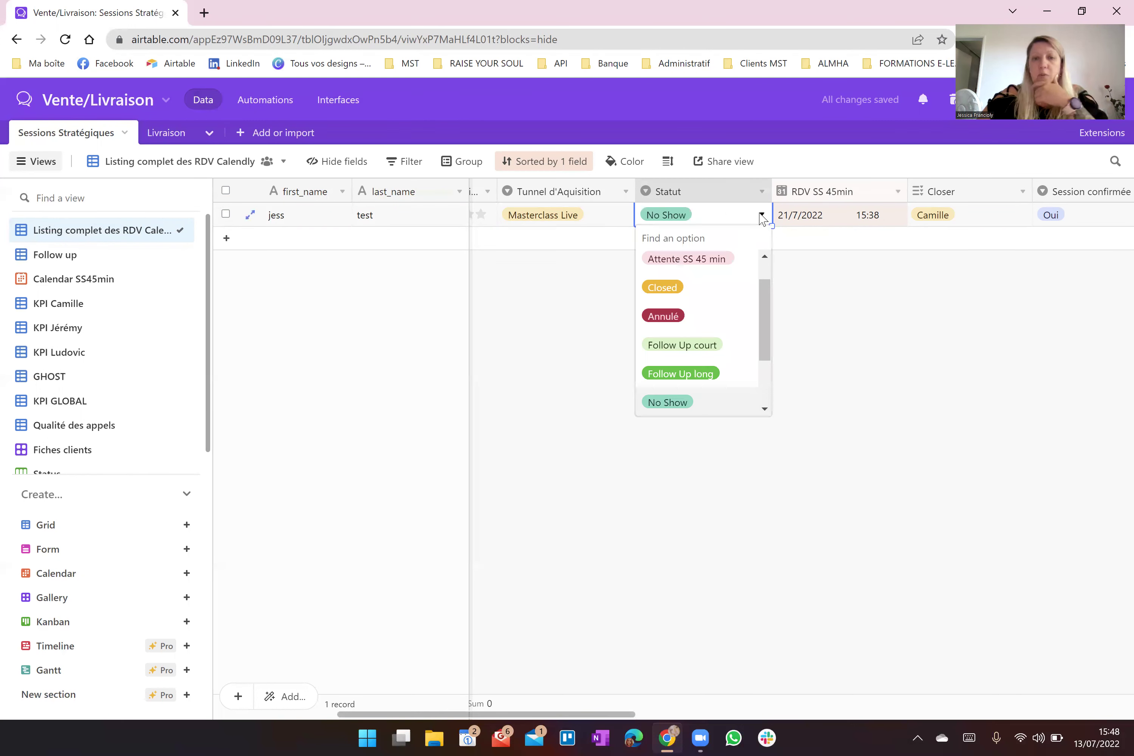
pyautogui.scroll(-2, 734, 304)
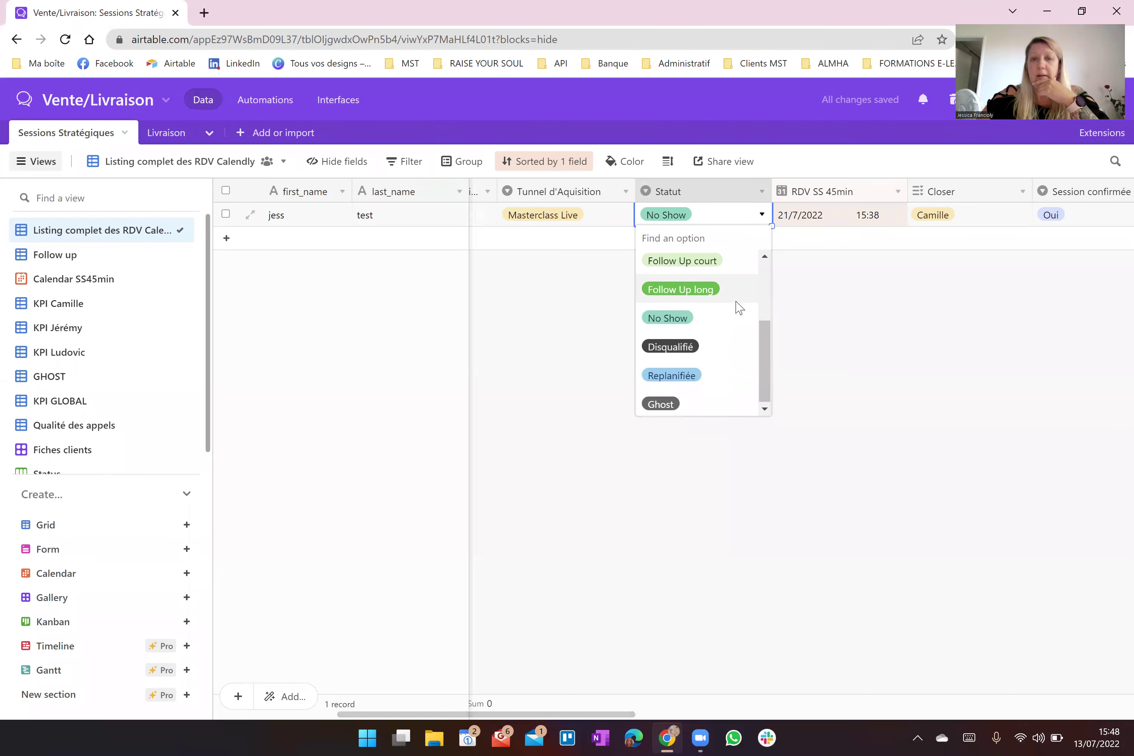
pyautogui.scroll(-1, 739, 308)
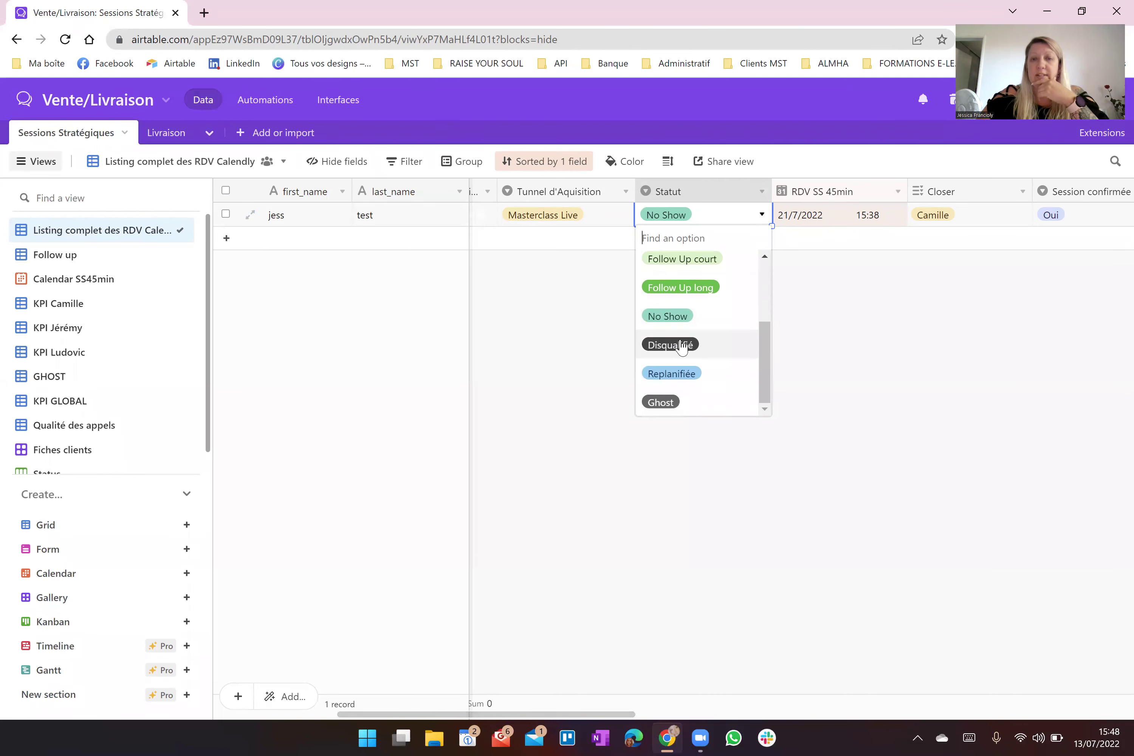
pyautogui.click(717, 377)
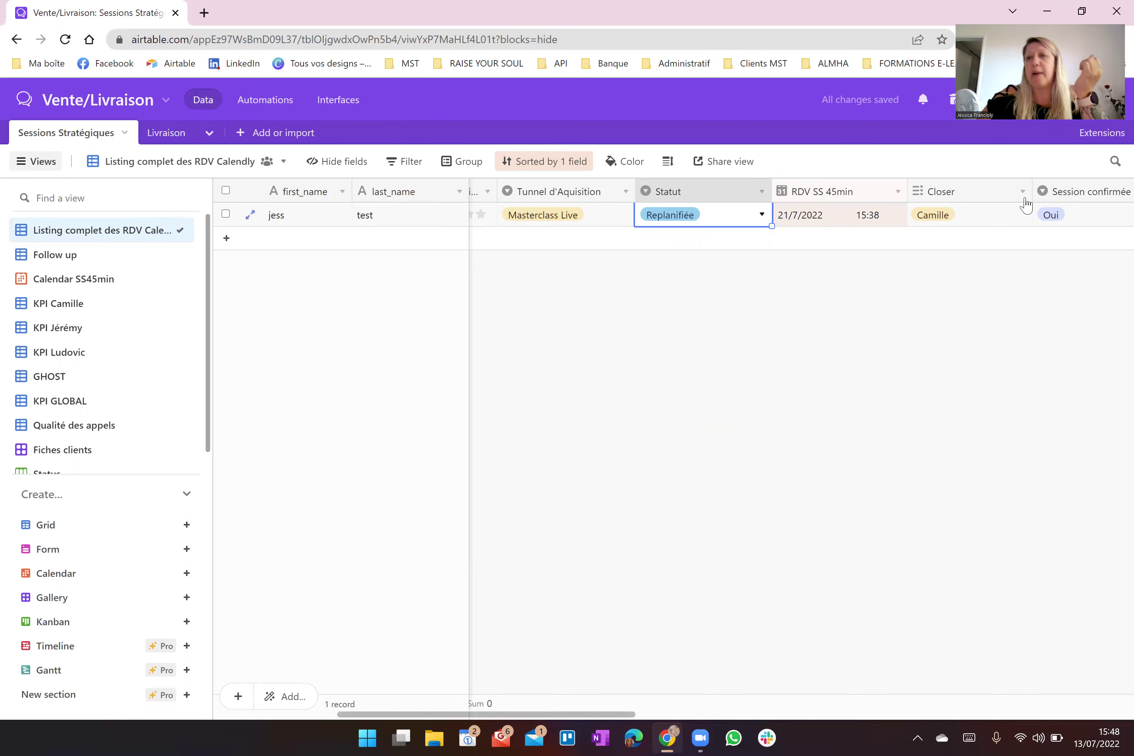
# Step: Check the Session confirmée choices for the rescheduled record, keeping Oui selected
pyautogui.doubleClick(1078, 222)
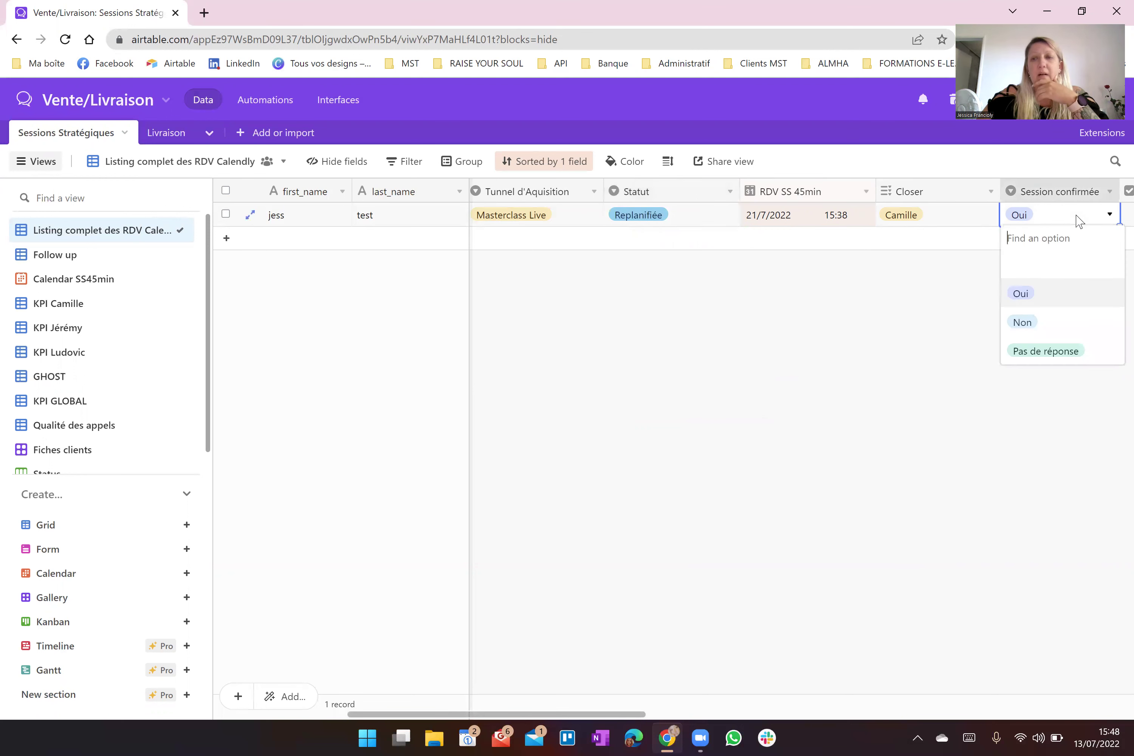
pyautogui.click(1049, 225)
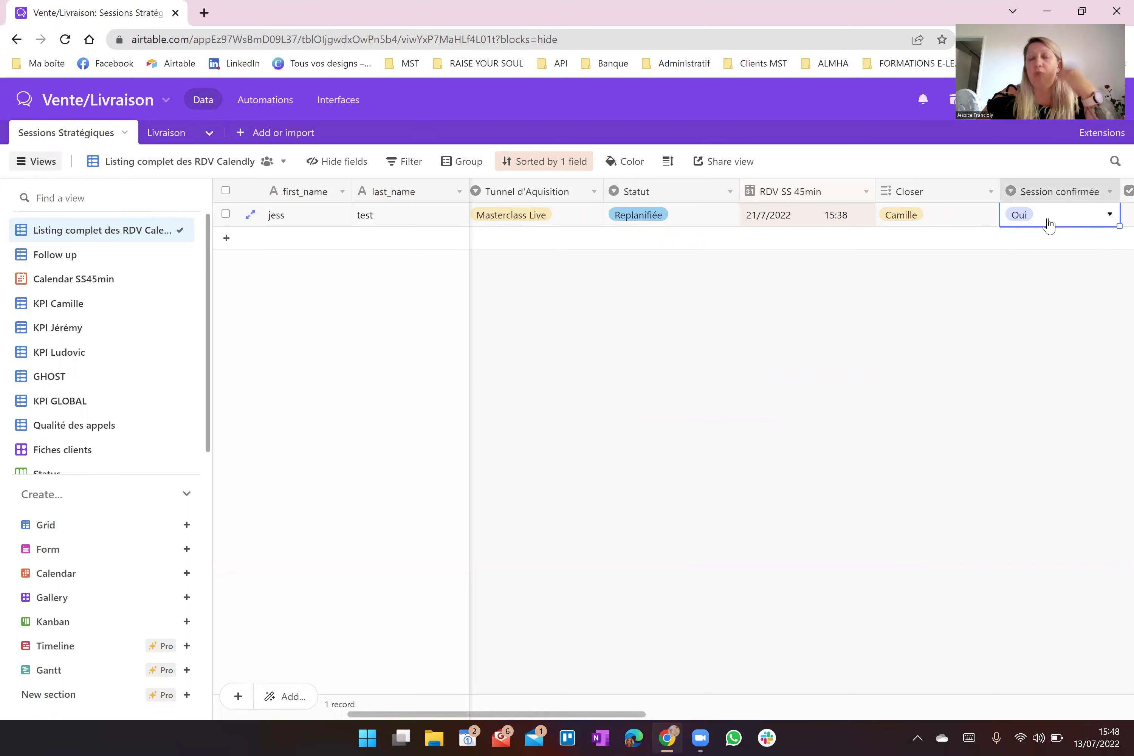
# Step: Clear the record's Session confirmée value and reschedule its RDV SS 45min to 20/7/2022 at 17:30
pyautogui.press('Delete')
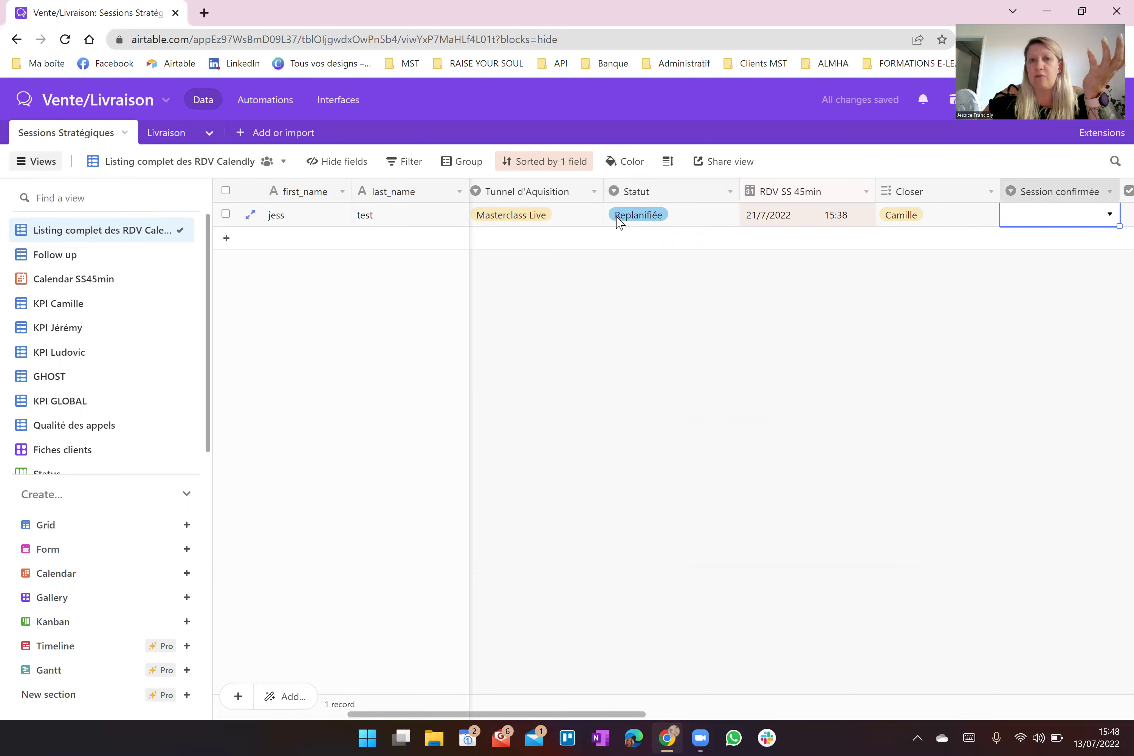
pyautogui.doubleClick(767, 218)
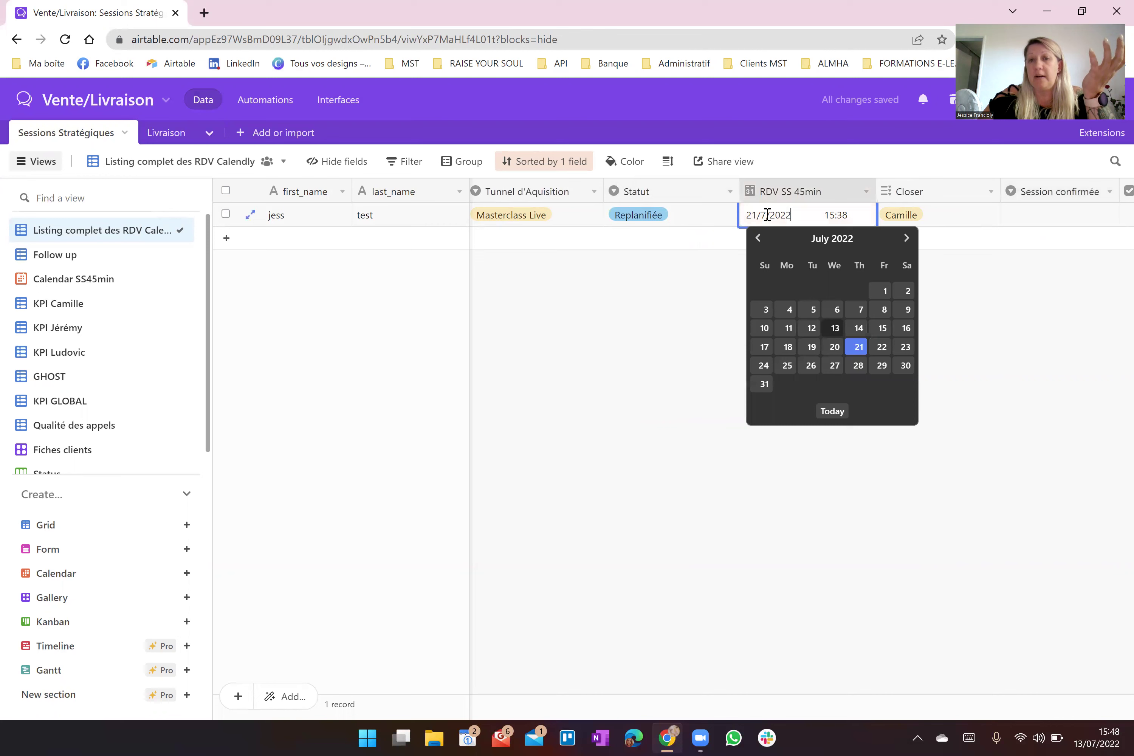
pyautogui.click(837, 352)
pyautogui.click(838, 215)
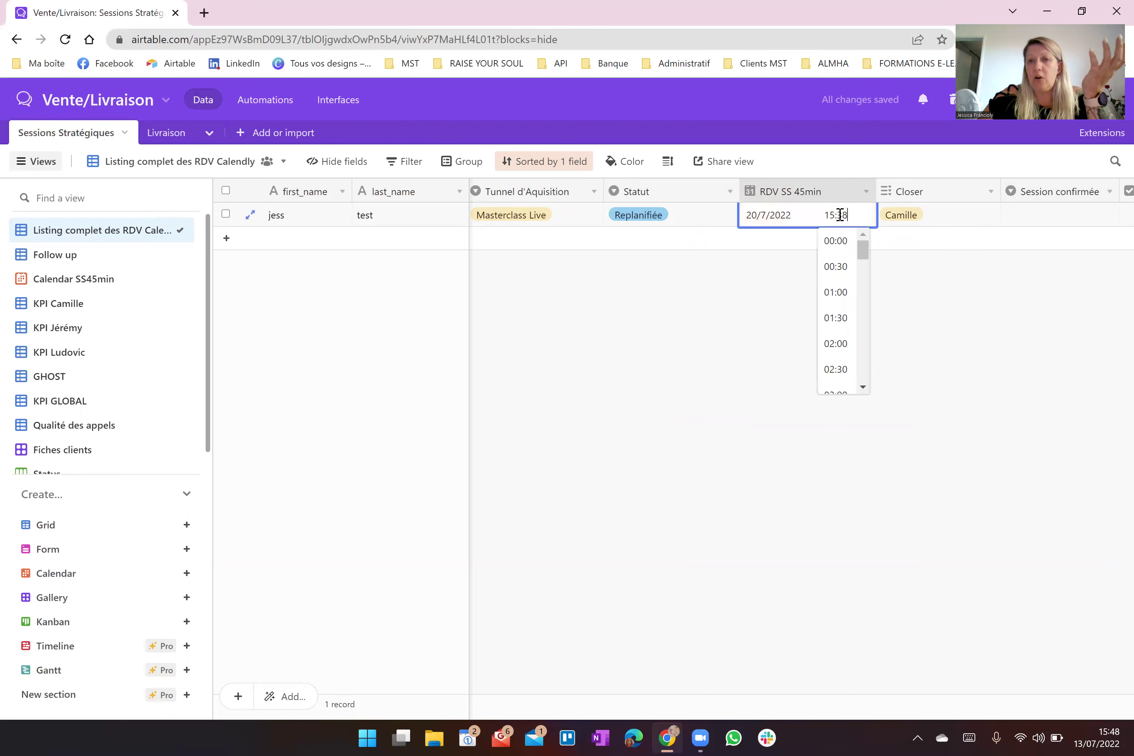
pyautogui.scroll(-15, 838, 322)
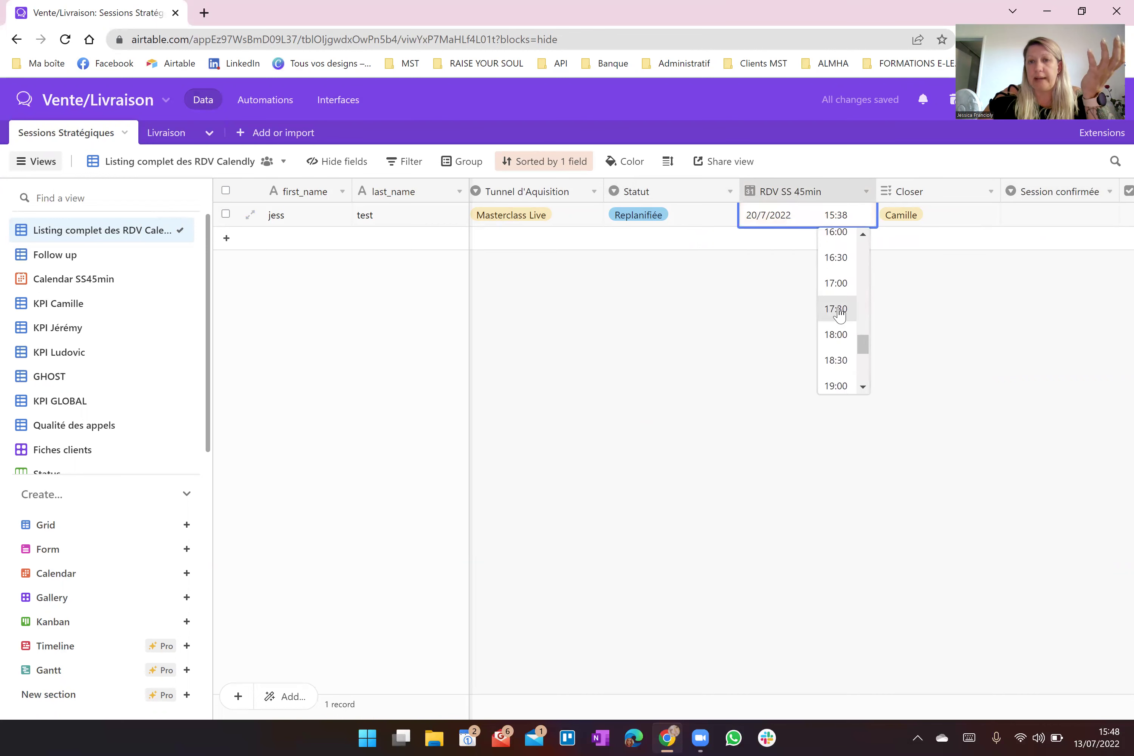
pyautogui.click(838, 311)
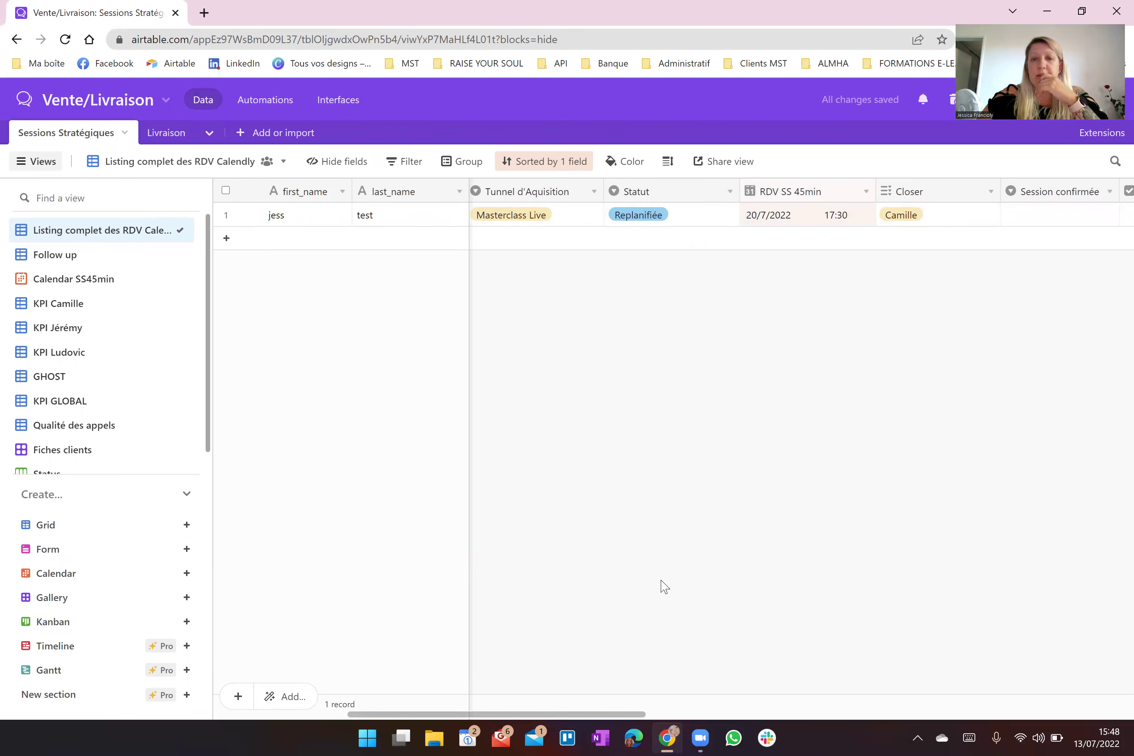
# Step: Set the record's Statut to Follow Up court, check it in the Follow up view, and return to the full Calendly listing
pyautogui.click(708, 224)
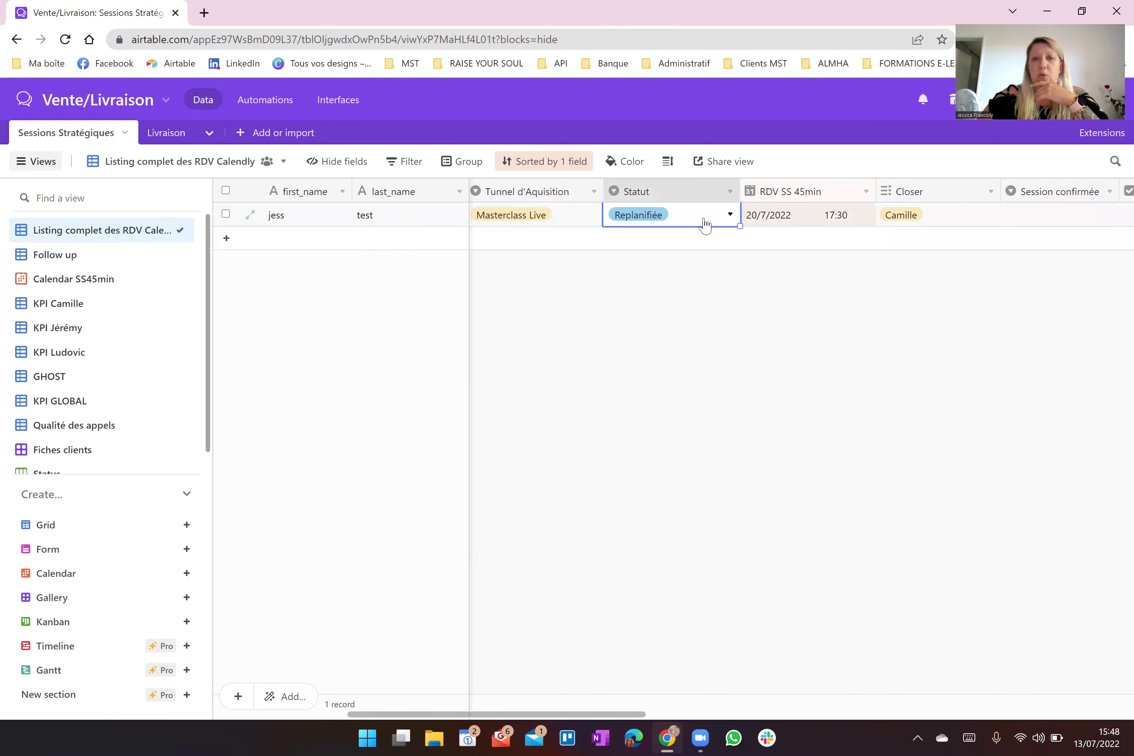
pyautogui.click(708, 225)
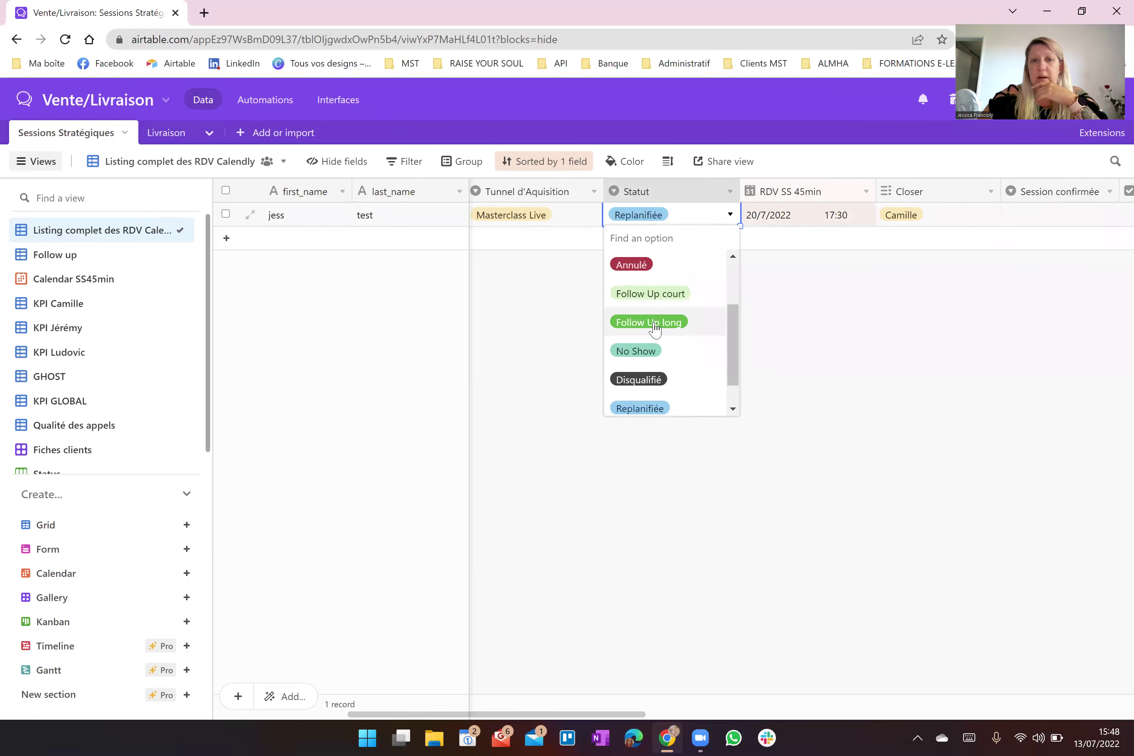
pyautogui.click(659, 293)
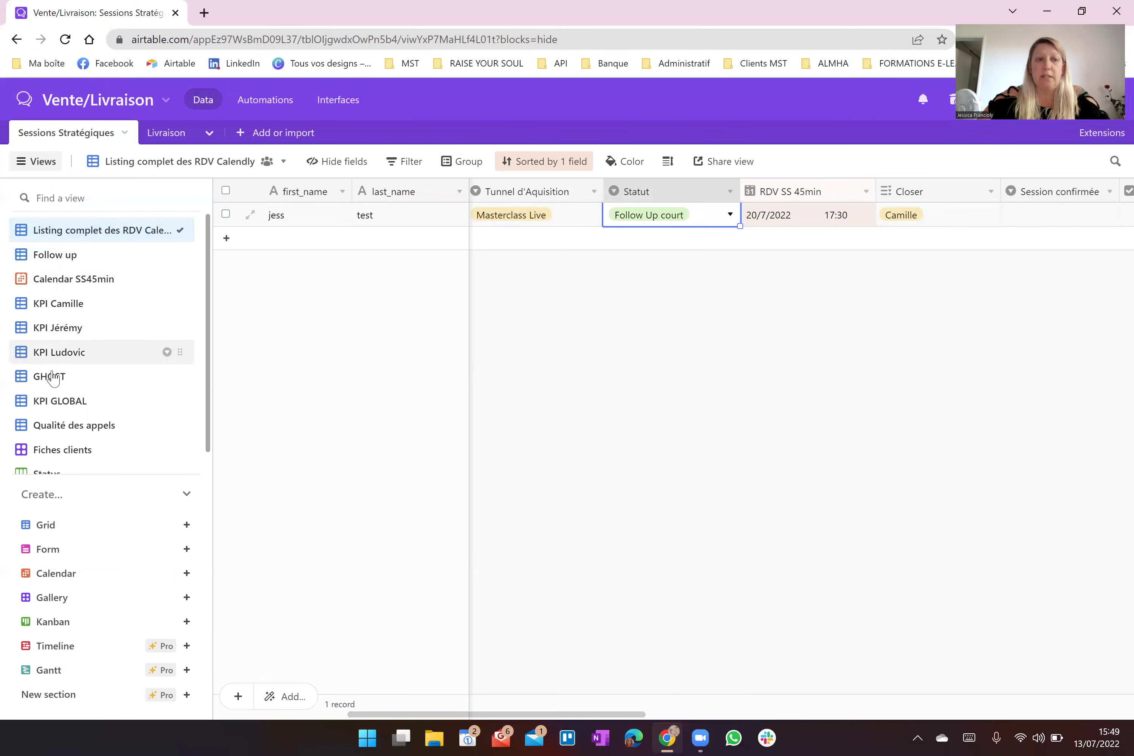
pyautogui.click(55, 256)
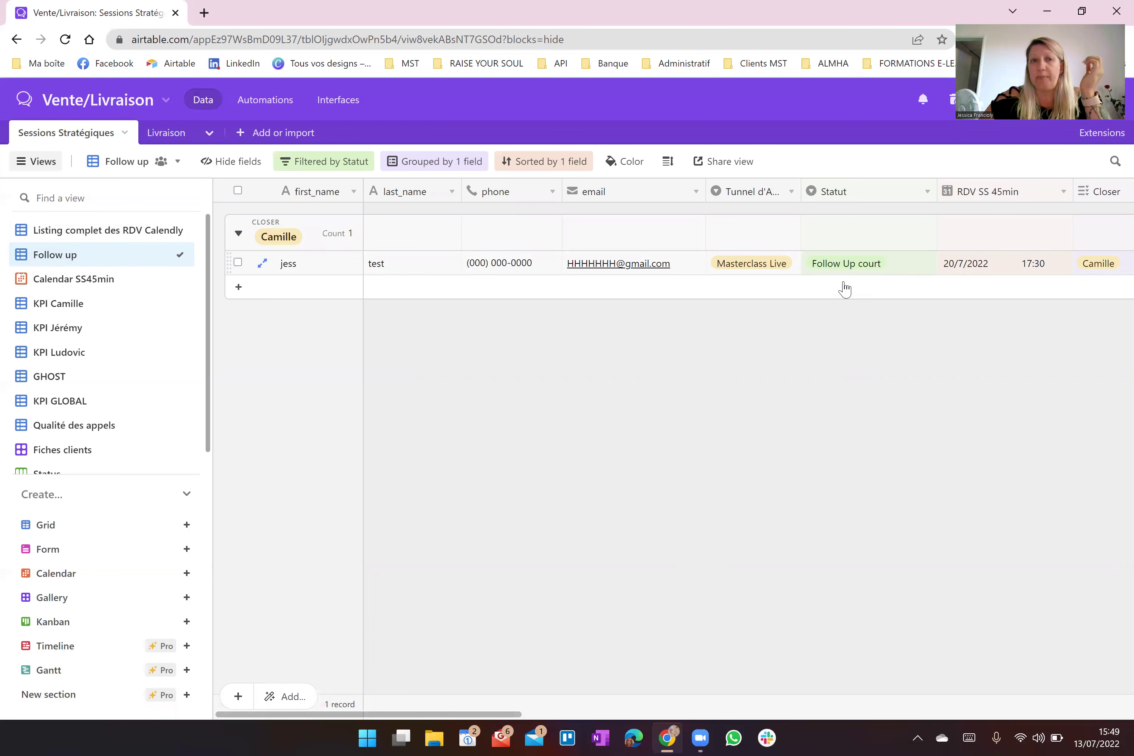
pyautogui.click(175, 232)
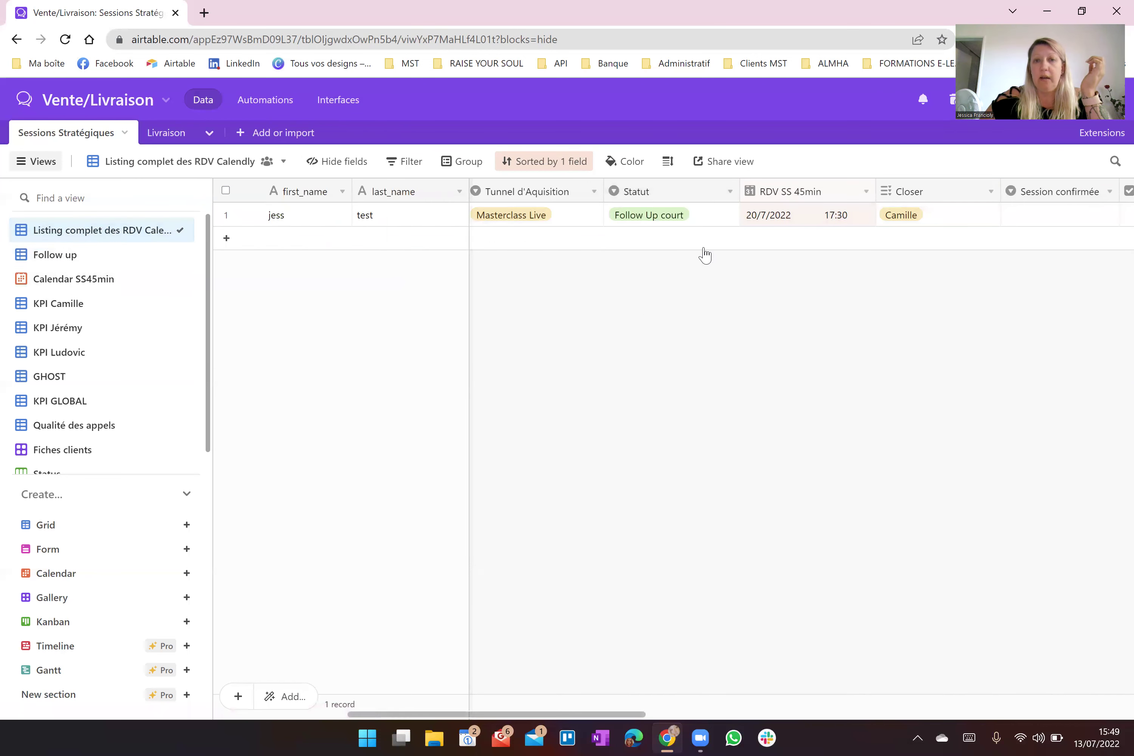
# Step: Set the record's Statut to Attente SS 45 min, check the Follow up view again, and return to the full Calendly listing
pyautogui.click(714, 225)
pyautogui.click(714, 225)
pyautogui.click(702, 294)
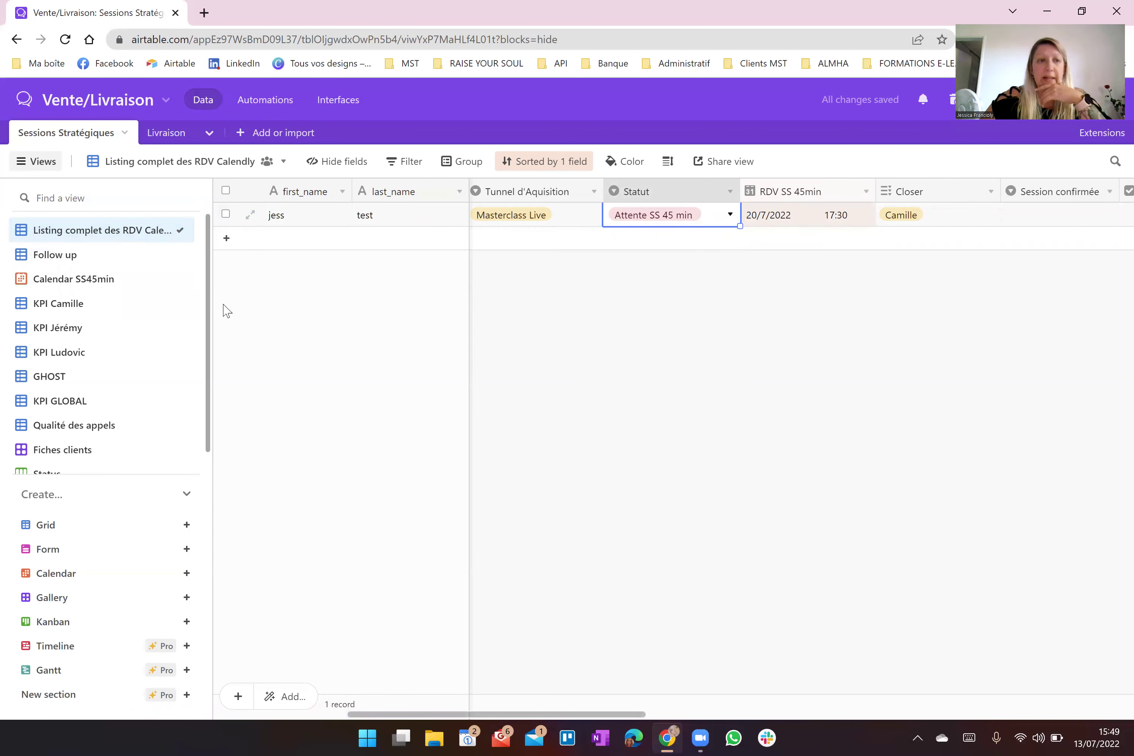
pyautogui.click(74, 260)
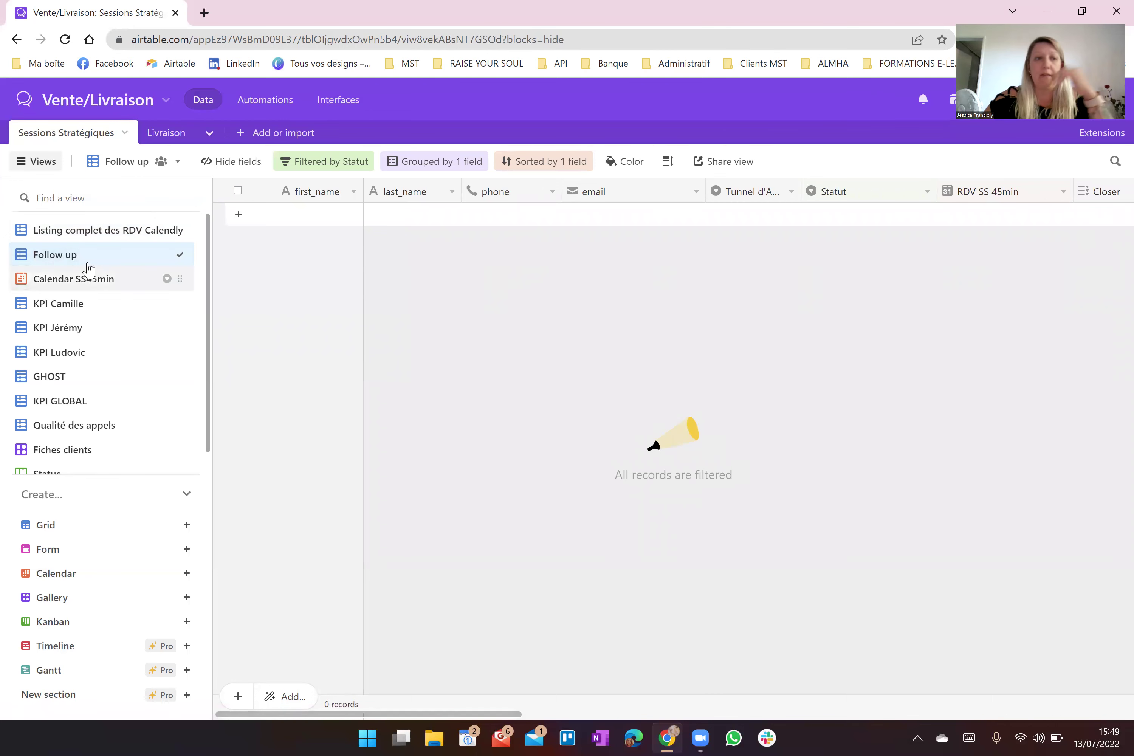
pyautogui.click(70, 233)
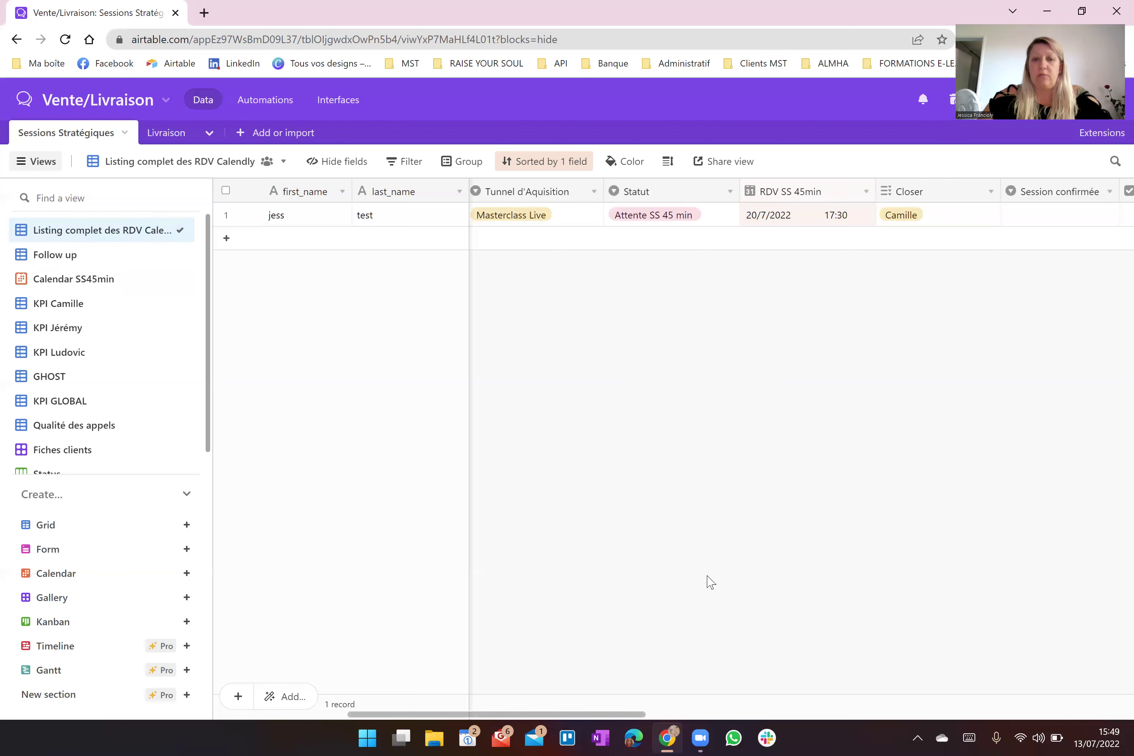
# Step: Set the record's Statut to Closed and its Session confirmée to Oui
pyautogui.moveTo(627, 716); pyautogui.dragTo(616, 717)
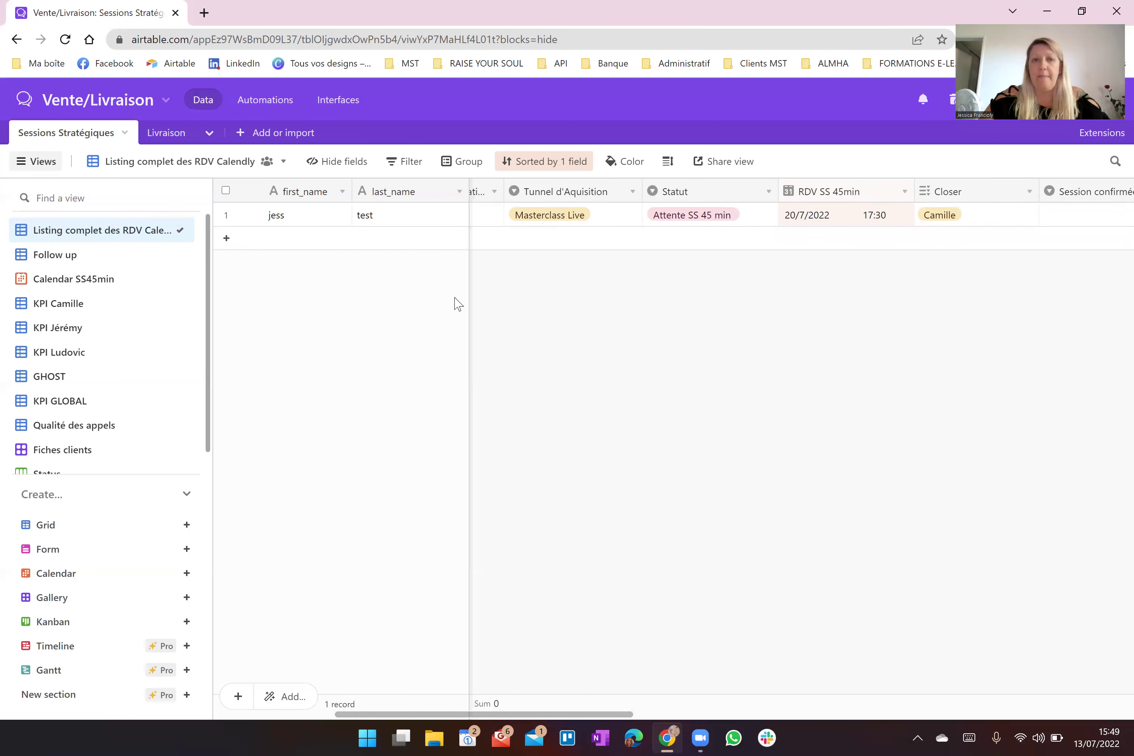
pyautogui.click(756, 217)
pyautogui.click(768, 215)
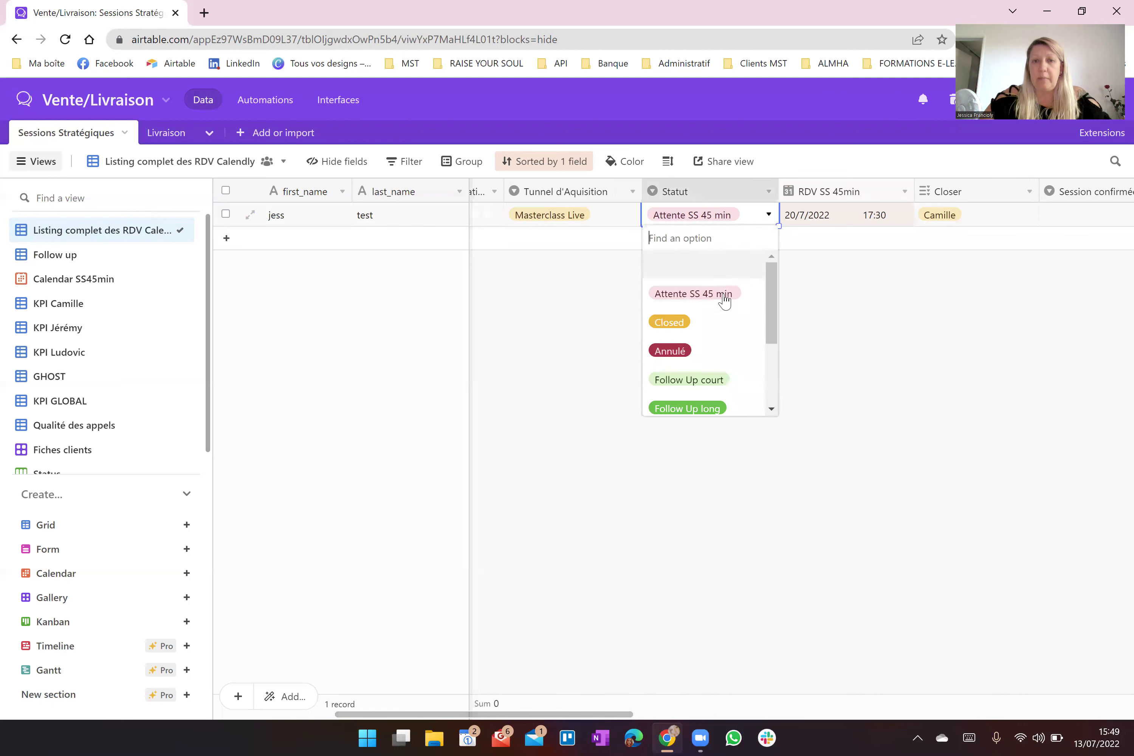
pyautogui.click(701, 325)
pyautogui.moveTo(560, 714); pyautogui.dragTo(717, 714)
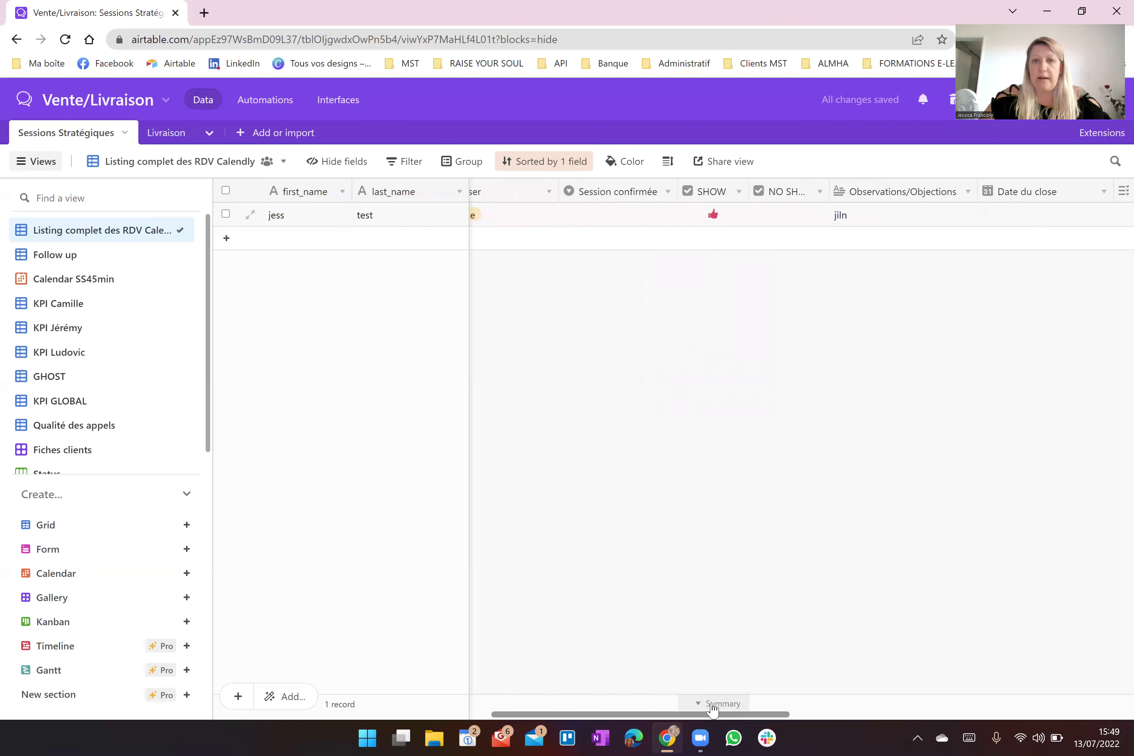
pyautogui.doubleClick(620, 218)
pyautogui.click(608, 295)
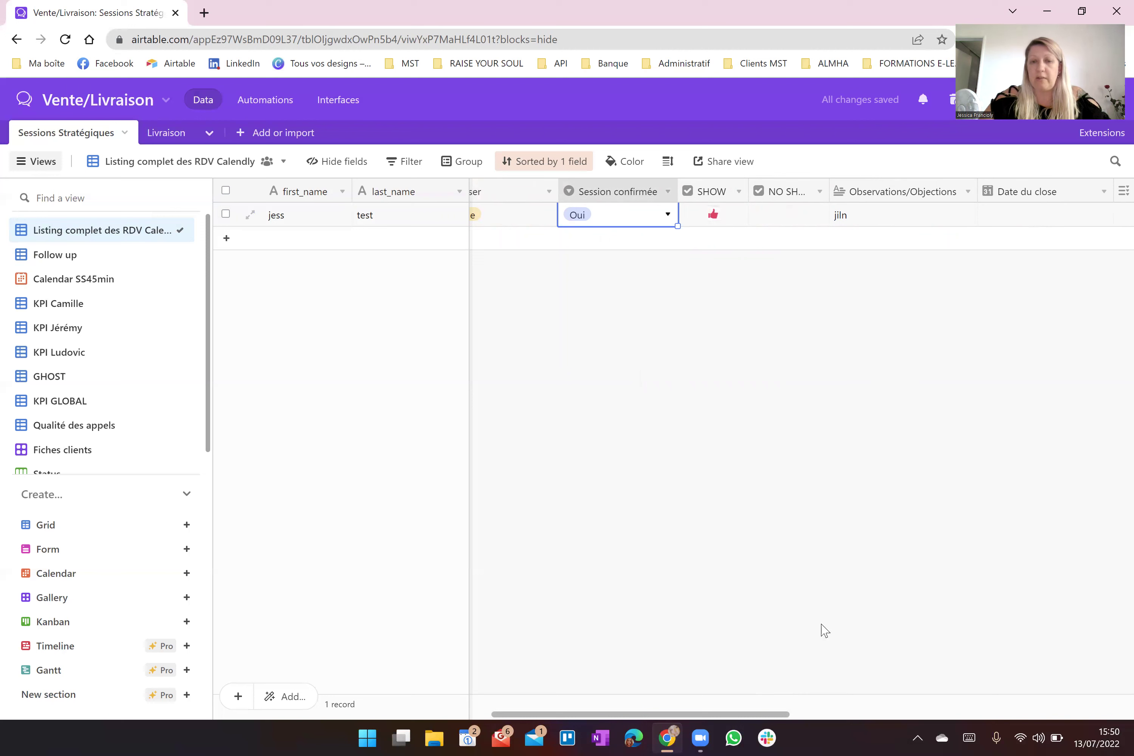
# Step: Set the record's Date du close to 20/7/2022 and its Programme to DBP
pyautogui.moveTo(757, 715); pyautogui.dragTo(815, 715)
pyautogui.click(853, 218)
pyautogui.click(853, 217)
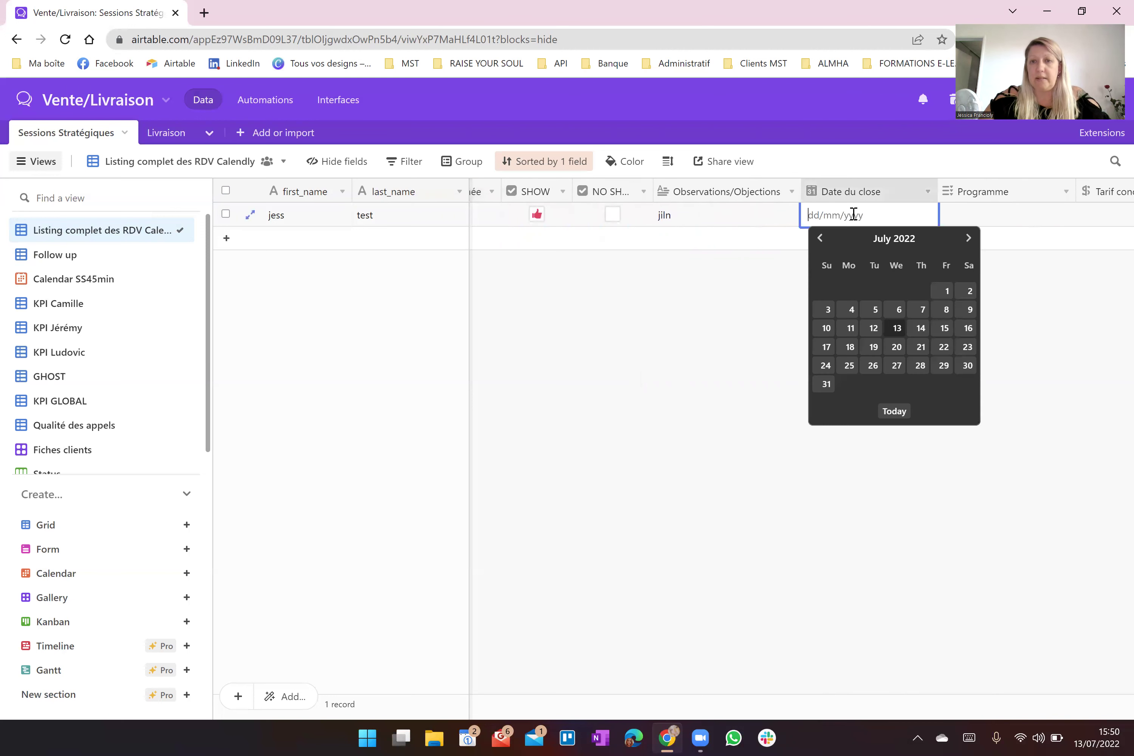
pyautogui.click(860, 377)
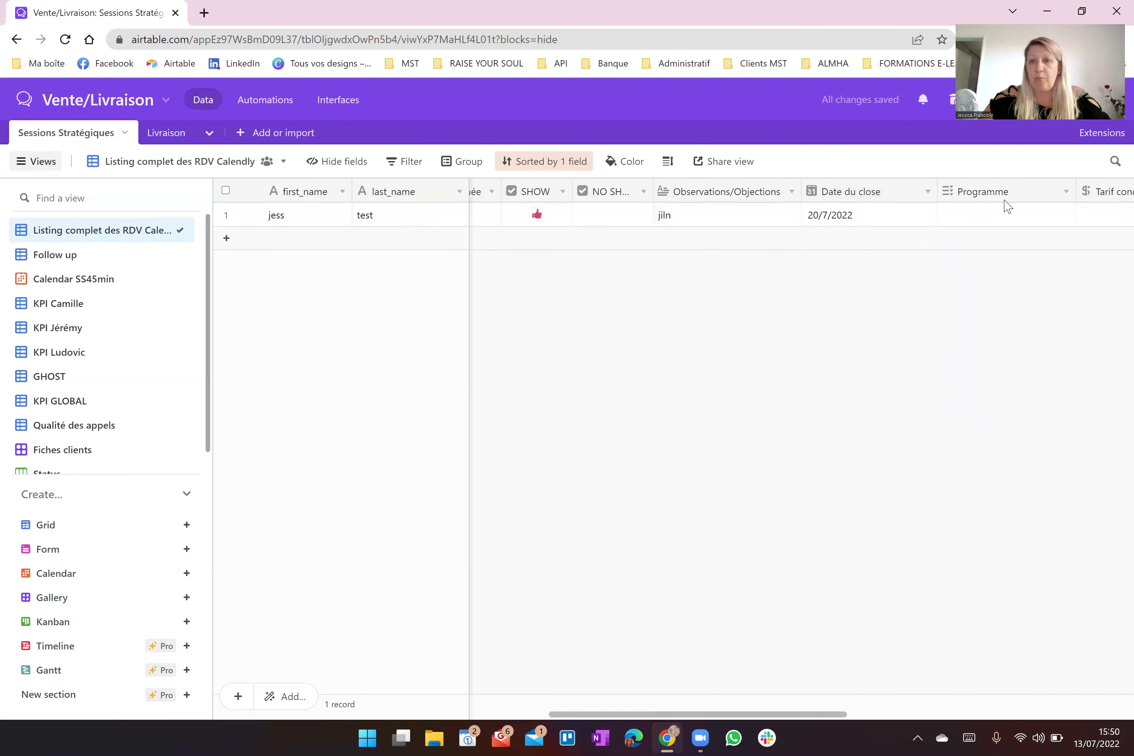
pyautogui.click(1003, 220)
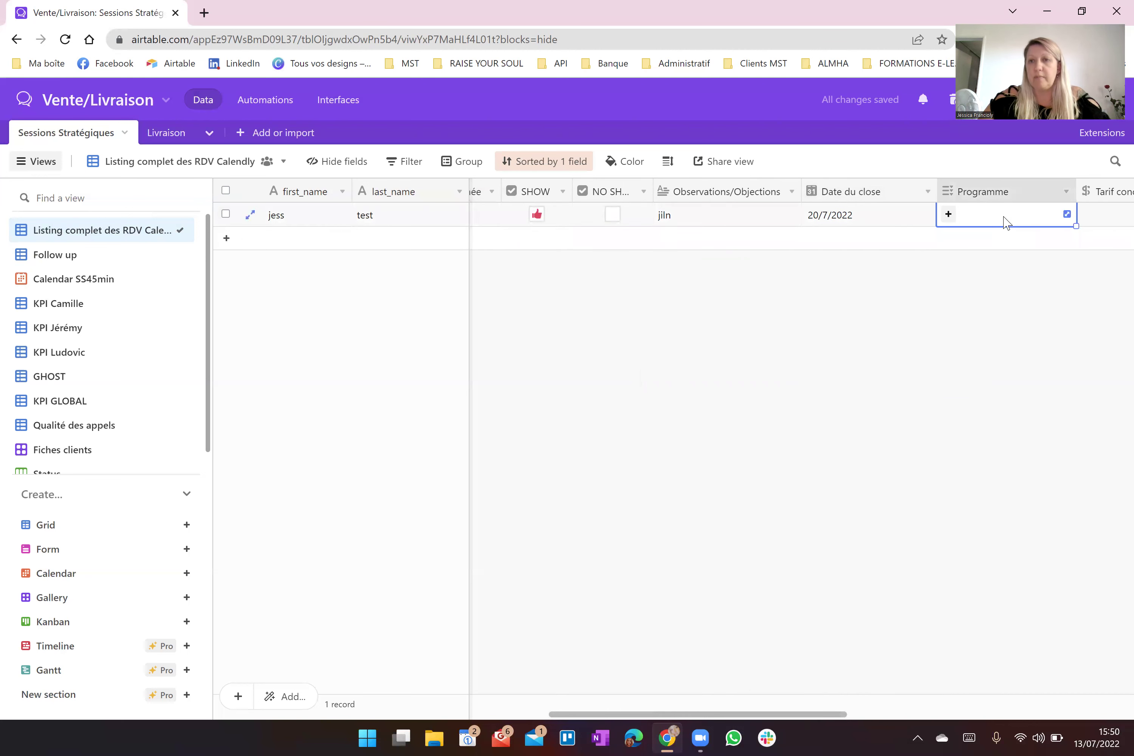
pyautogui.click(948, 219)
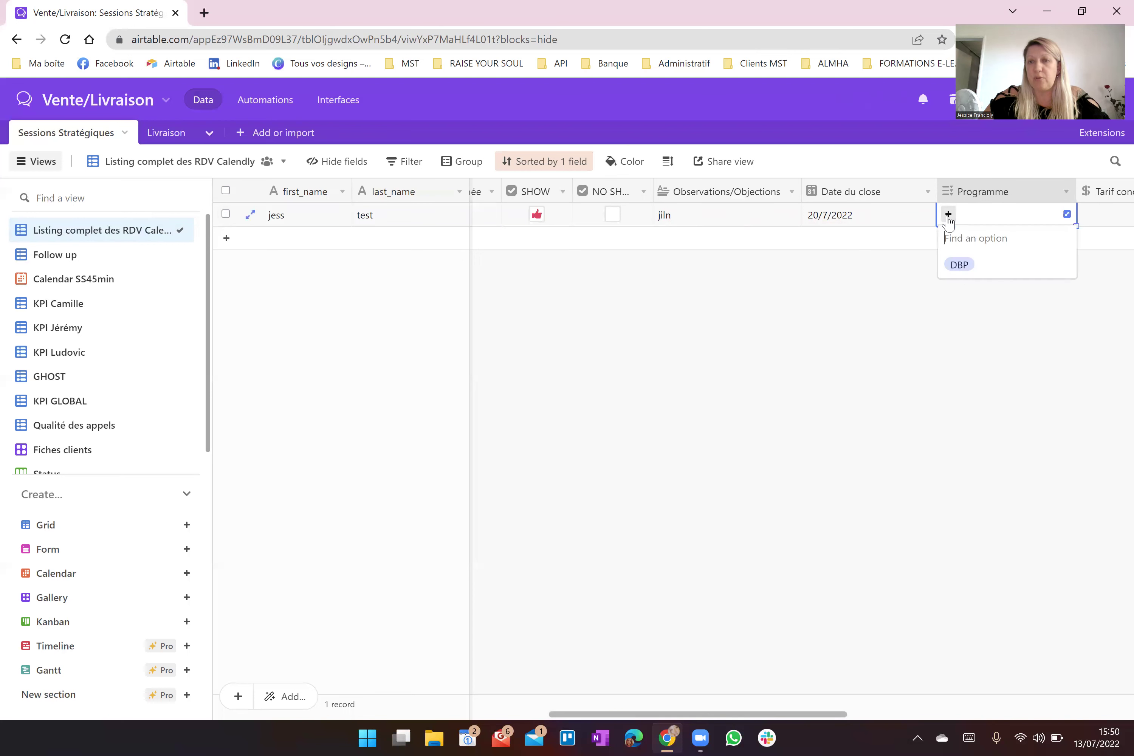
pyautogui.click(959, 266)
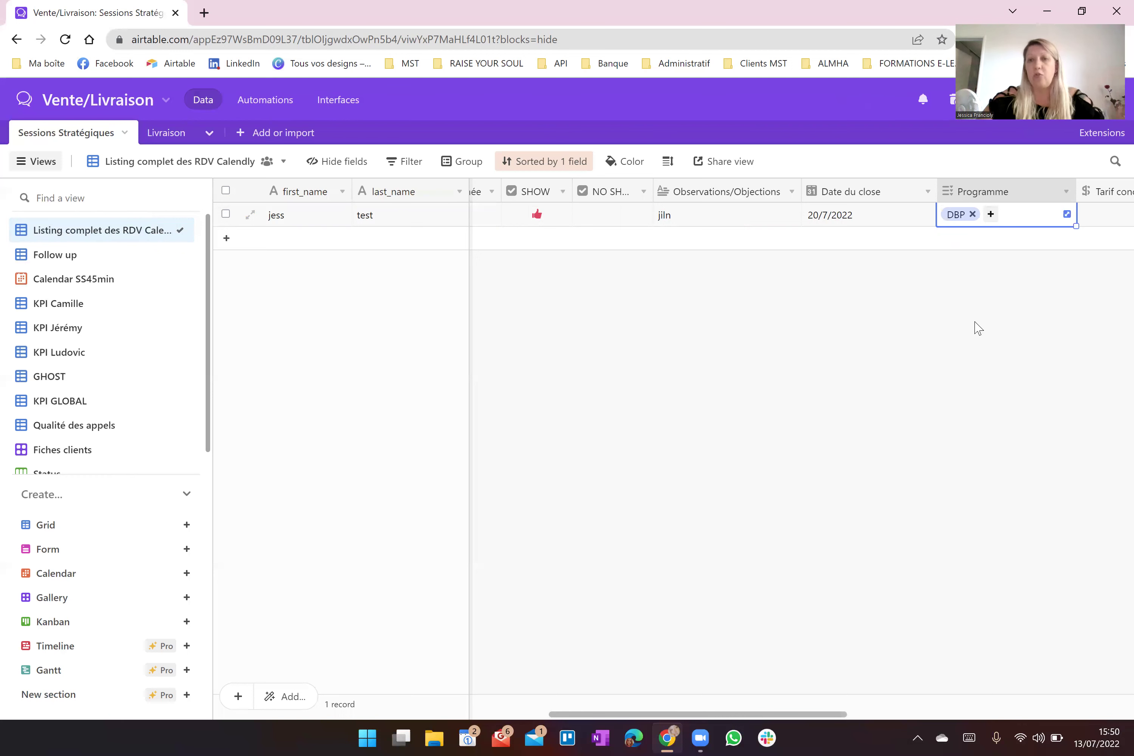
pyautogui.click(950, 360)
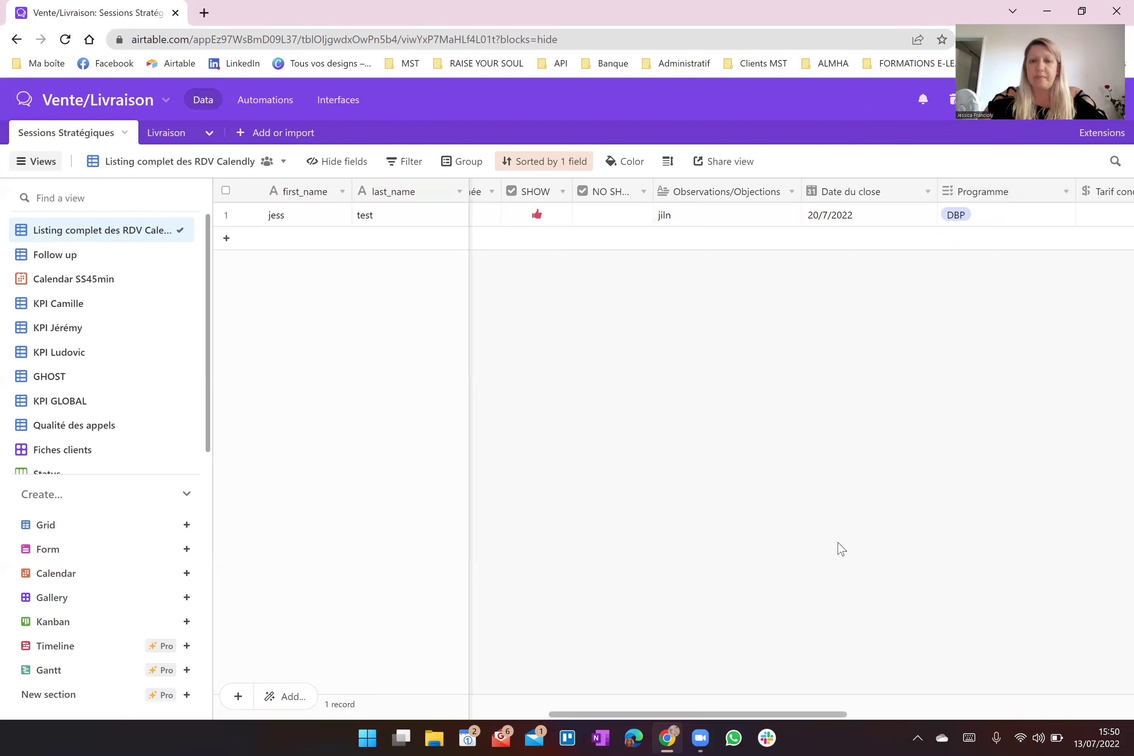
# Step: Review the sale fields from Tarif conclu TTC and Echelonnement to Onboarding, including the Méthode de paiement options
pyautogui.moveTo(758, 714); pyautogui.dragTo(881, 715)
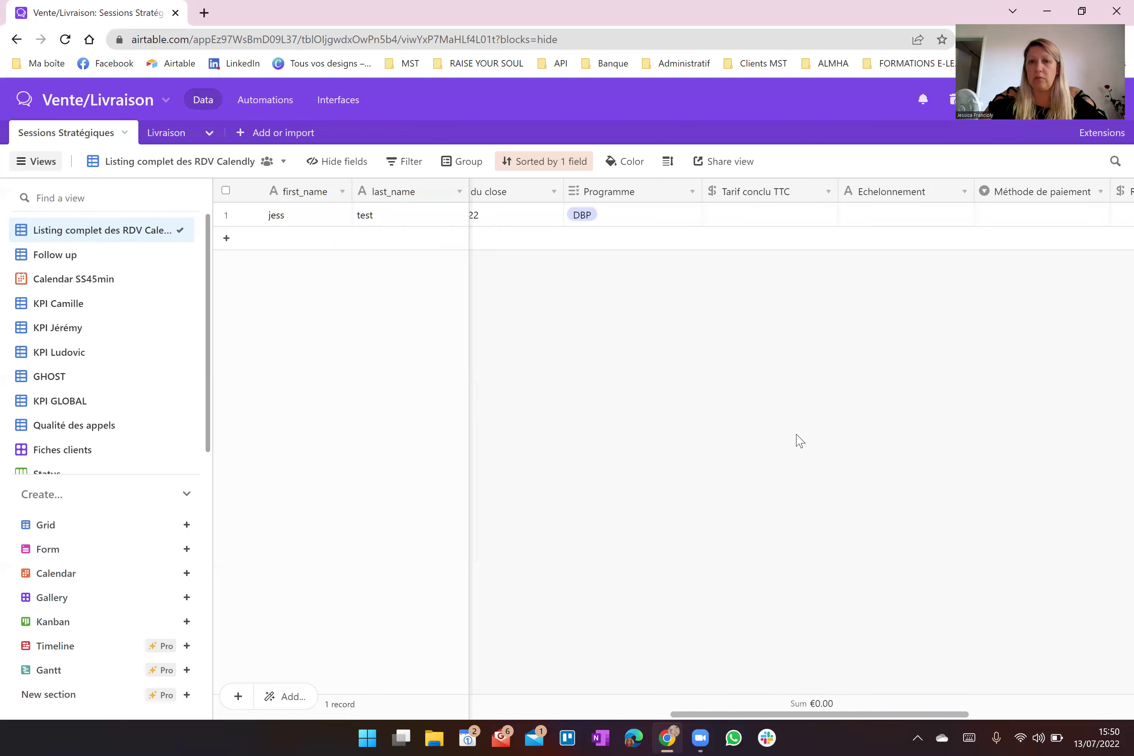
pyautogui.click(753, 221)
pyautogui.click(753, 220)
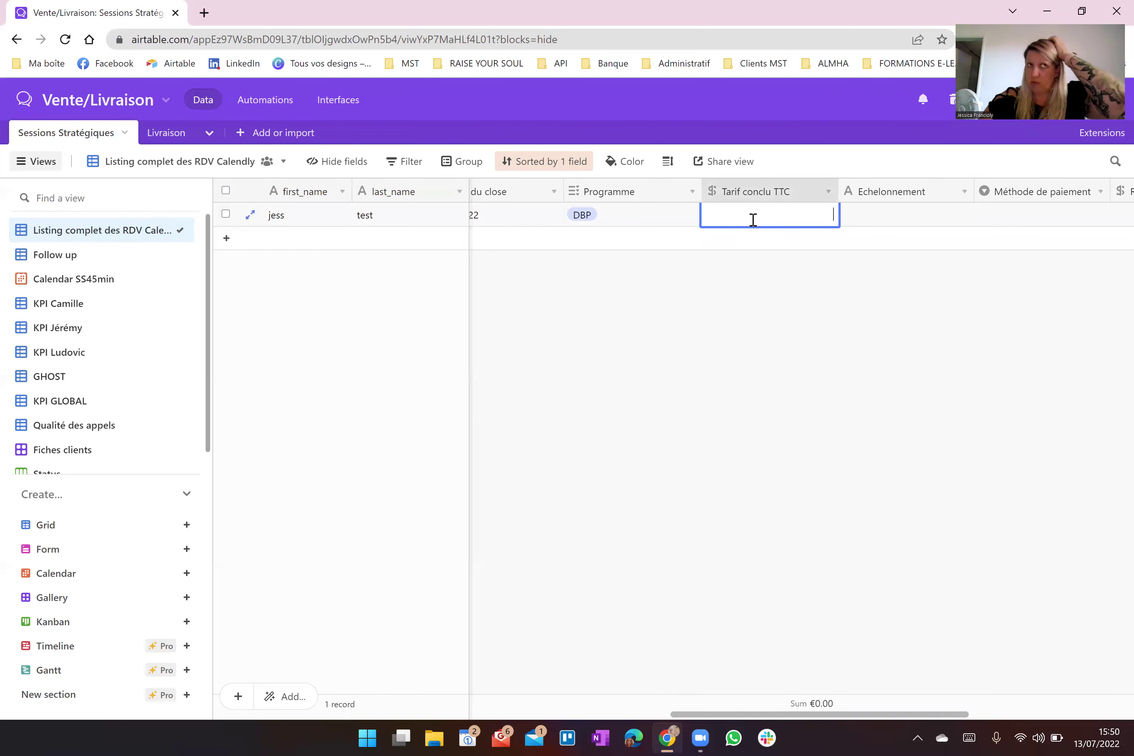
pyautogui.click(731, 400)
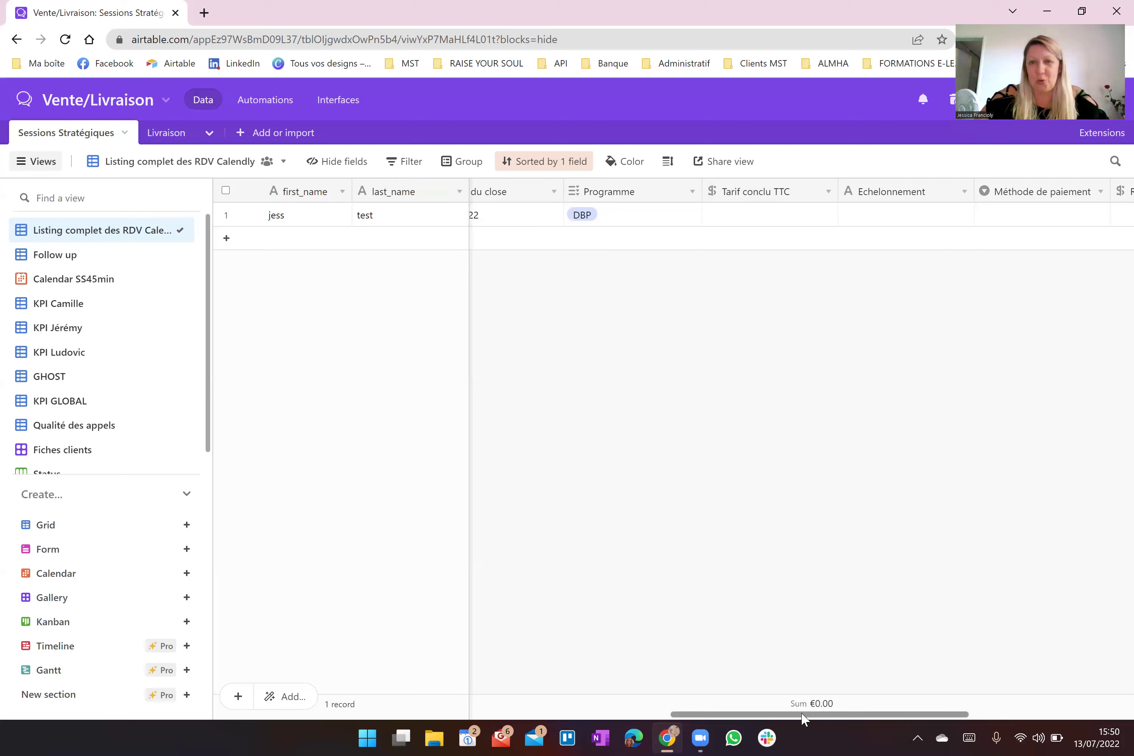
pyautogui.moveTo(800, 712); pyautogui.dragTo(834, 713)
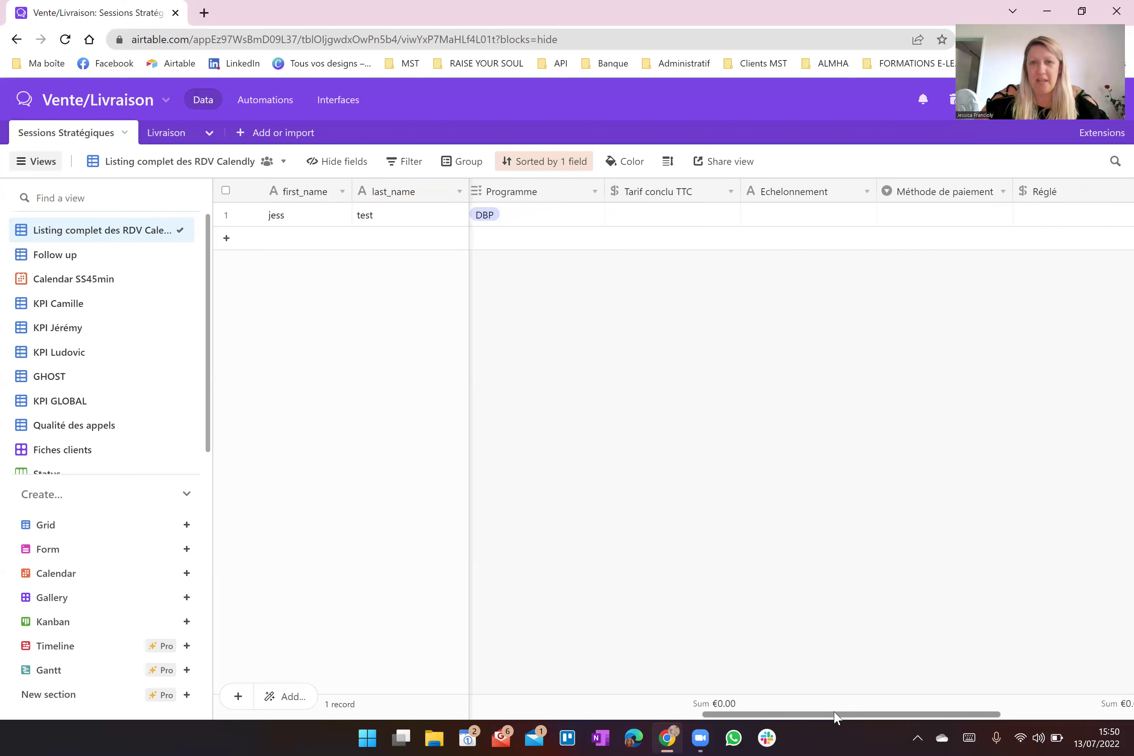
pyautogui.doubleClick(782, 219)
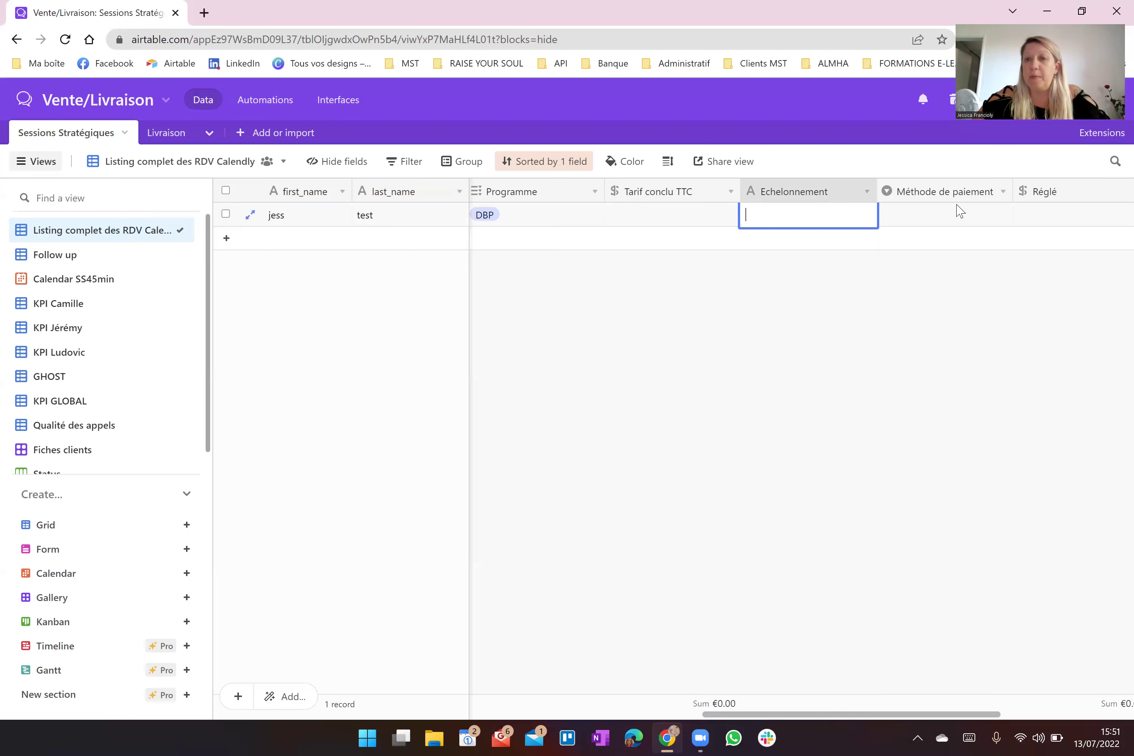
pyautogui.click(955, 217)
pyautogui.click(957, 218)
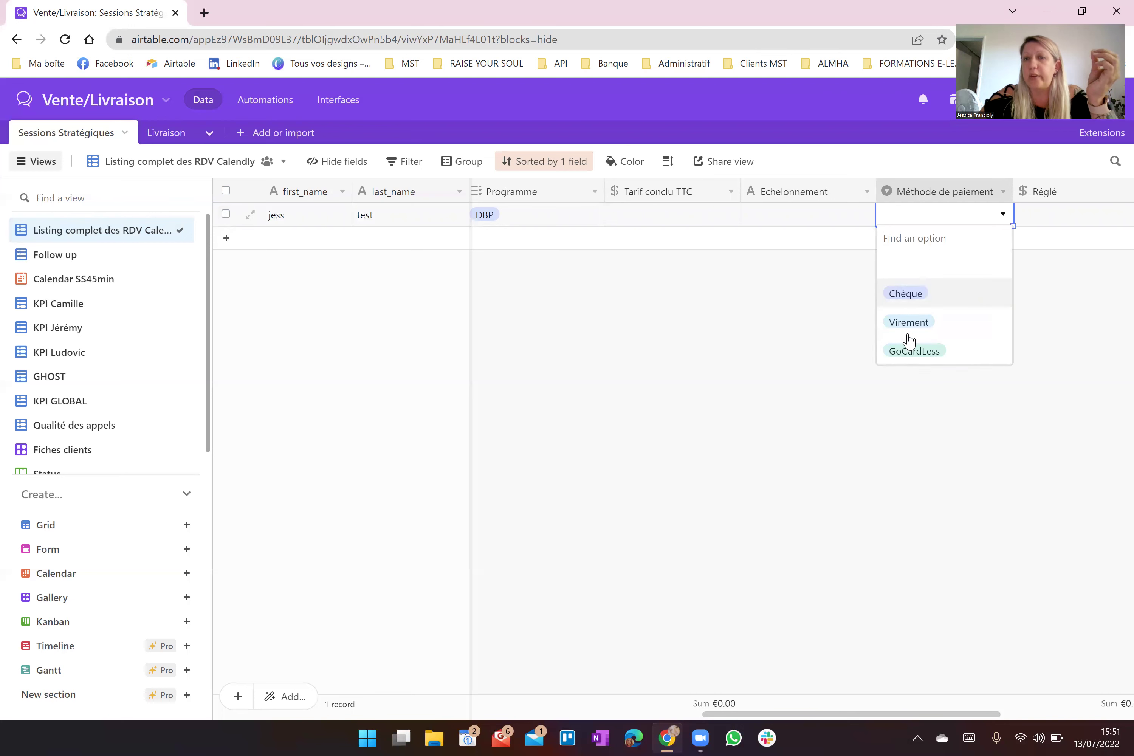
pyautogui.click(829, 341)
pyautogui.moveTo(755, 712); pyautogui.dragTo(848, 713)
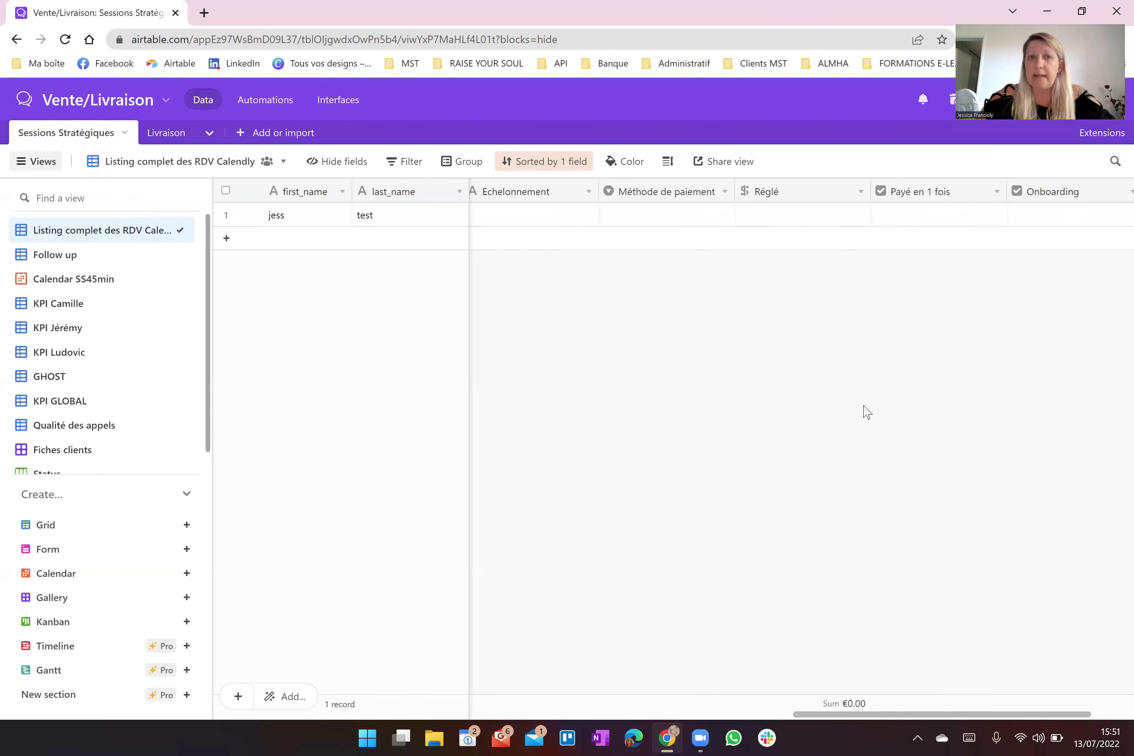
# Step: Look over the available views of the Sessions Stratégiques table and return to the record's contact fields
pyautogui.moveTo(832, 713); pyautogui.dragTo(562, 713)
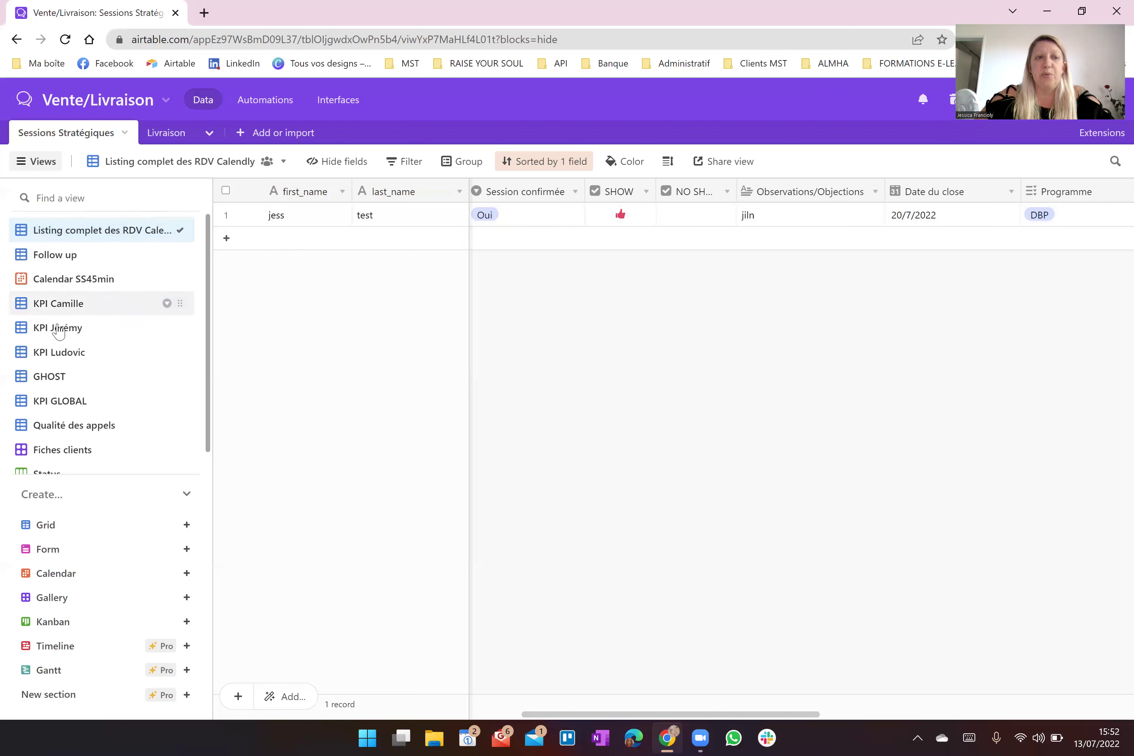
pyautogui.scroll(-1, 79, 367)
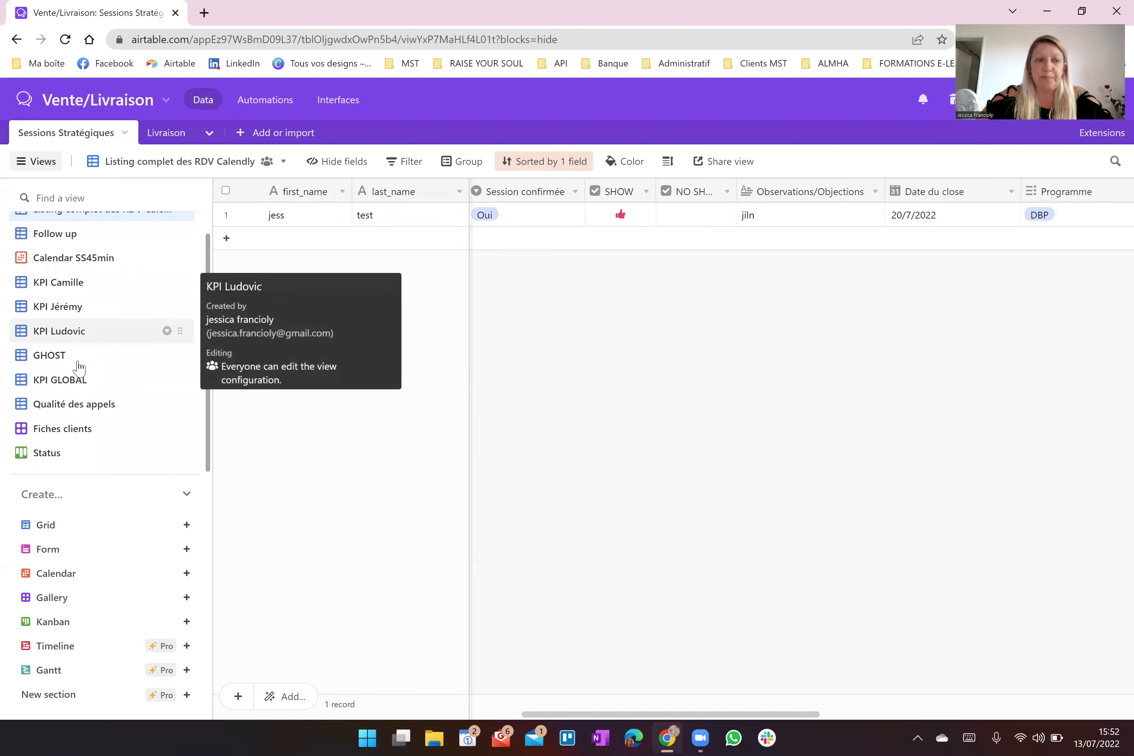
pyautogui.scroll(1, 79, 367)
pyautogui.scroll(-1, 79, 367)
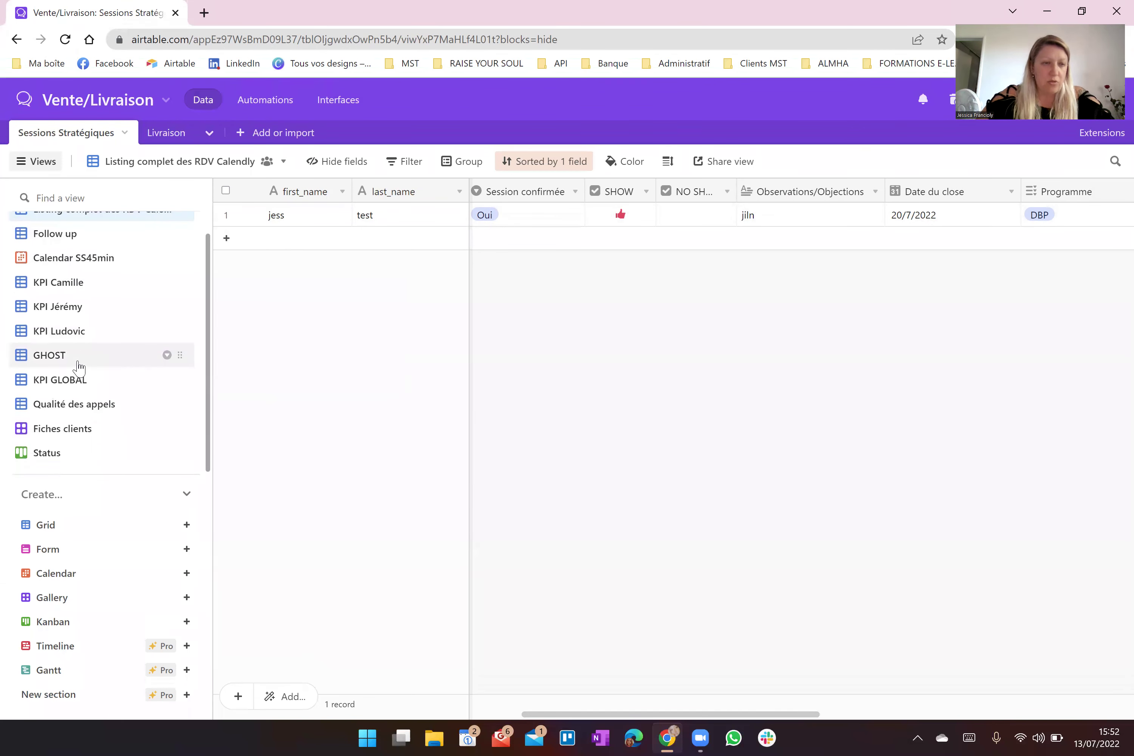
pyautogui.scroll(1, 79, 367)
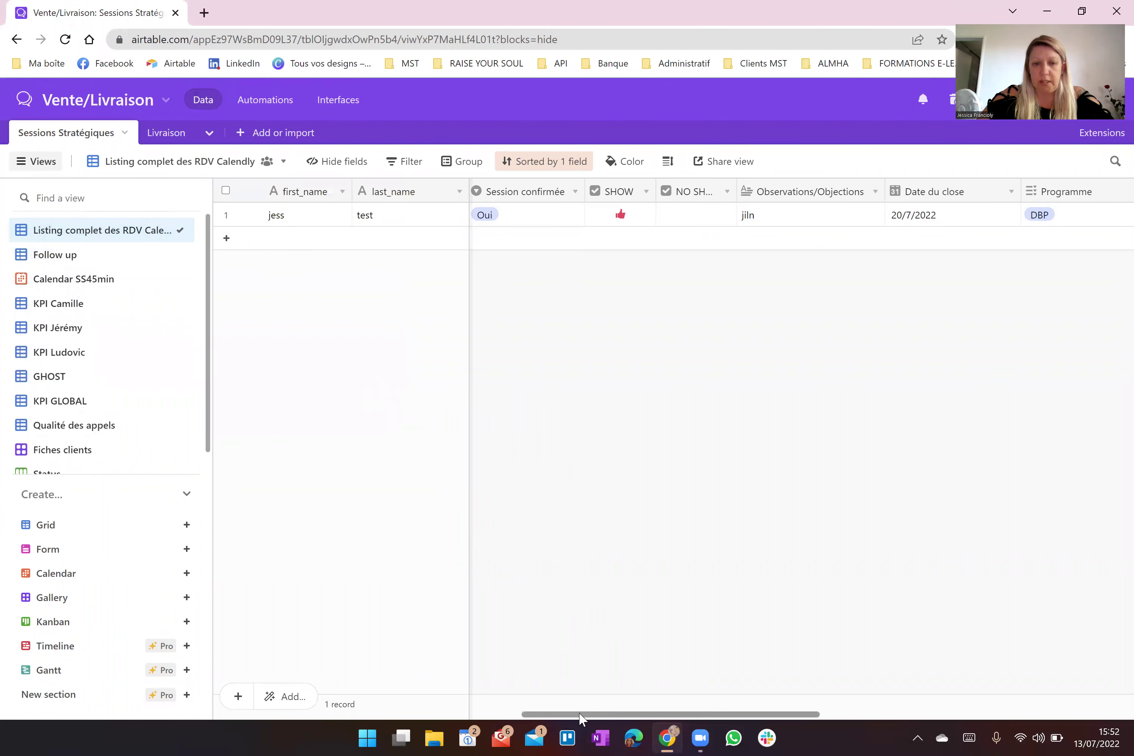
pyautogui.moveTo(579, 712); pyautogui.dragTo(261, 720)
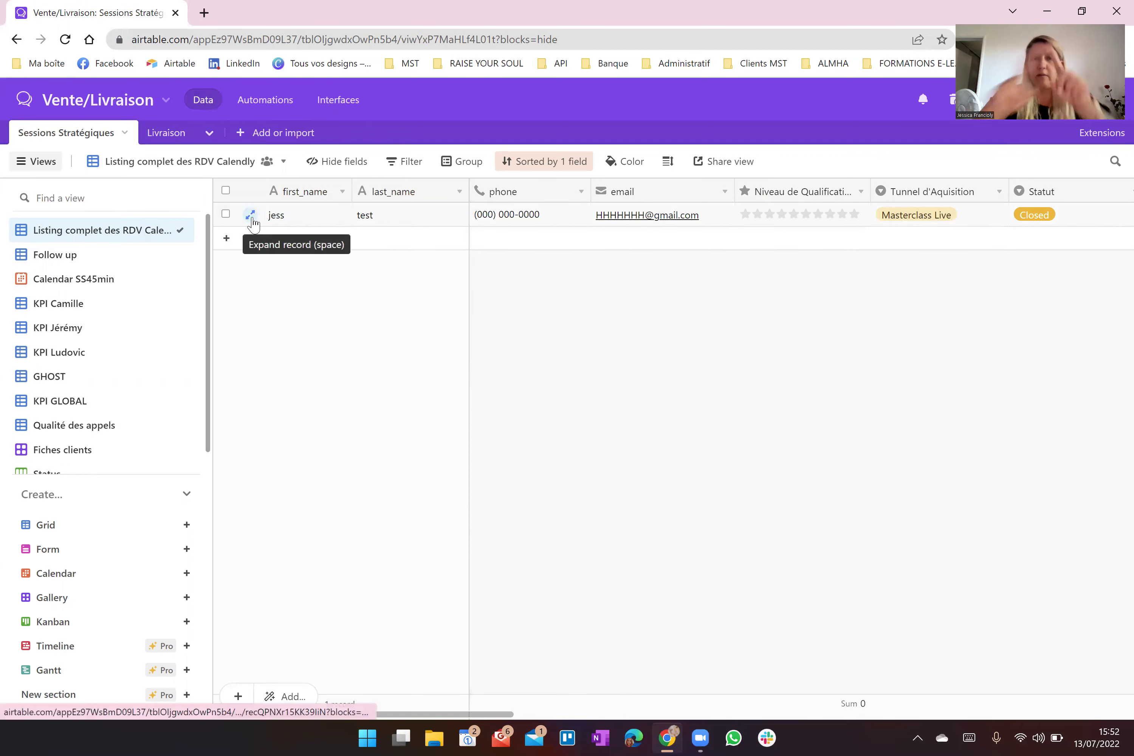
# Step: Review the test record's fields down to Onboarding, and check the Follow up view of the Sessions Stratégiques table
pyautogui.click(251, 220)
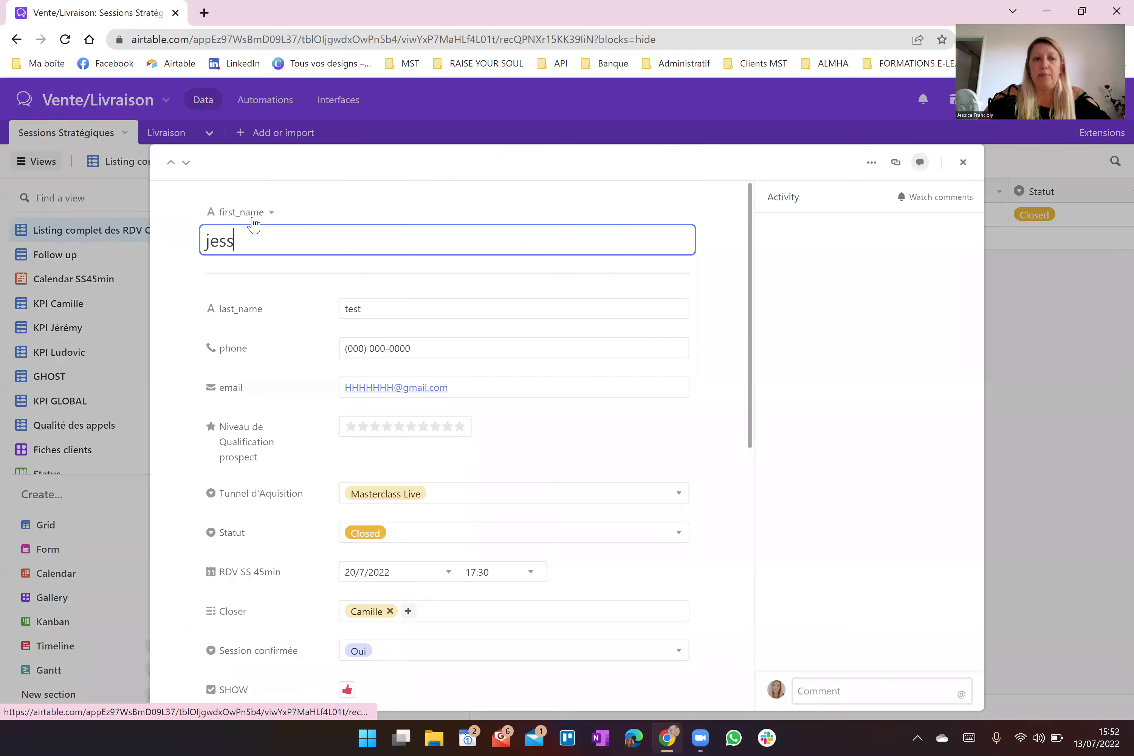
pyautogui.scroll(-10, 517, 409)
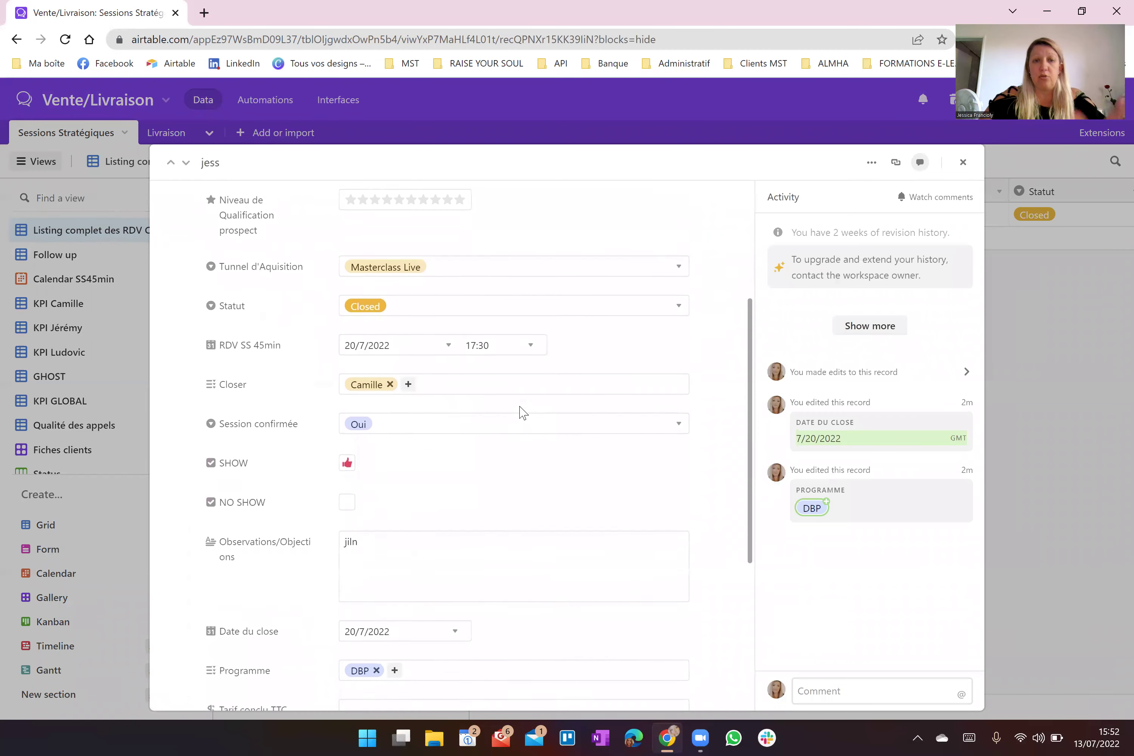
pyautogui.scroll(-1, 522, 412)
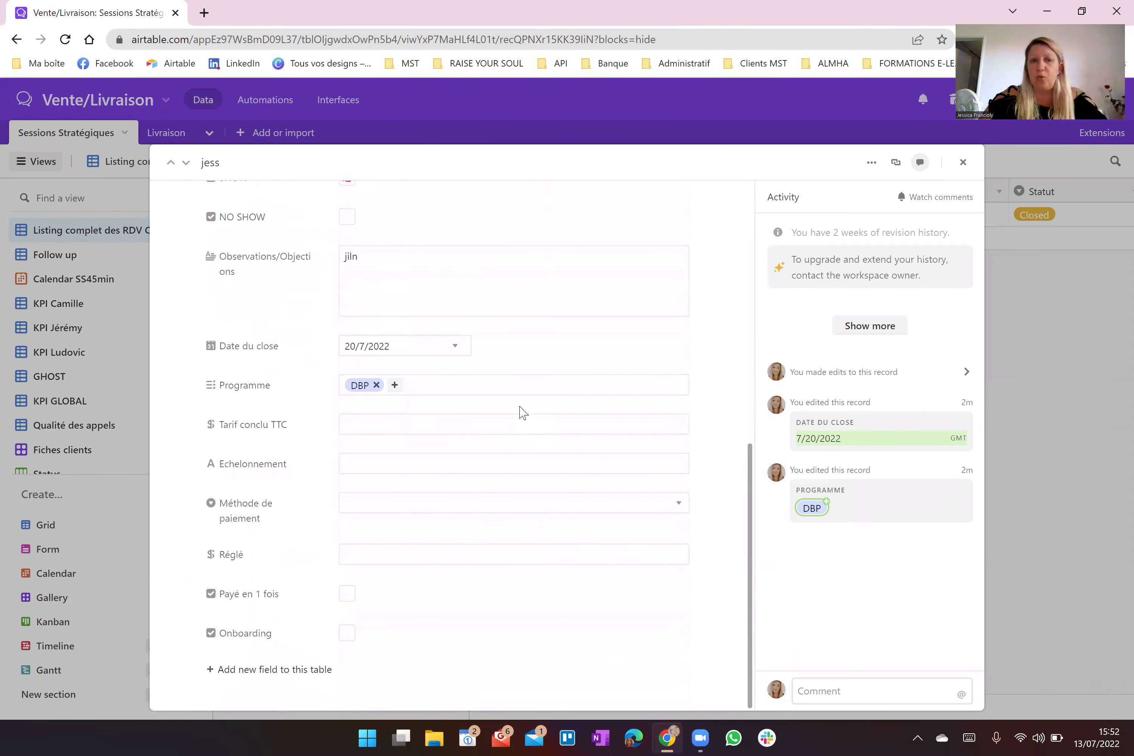
pyautogui.scroll(11, 522, 411)
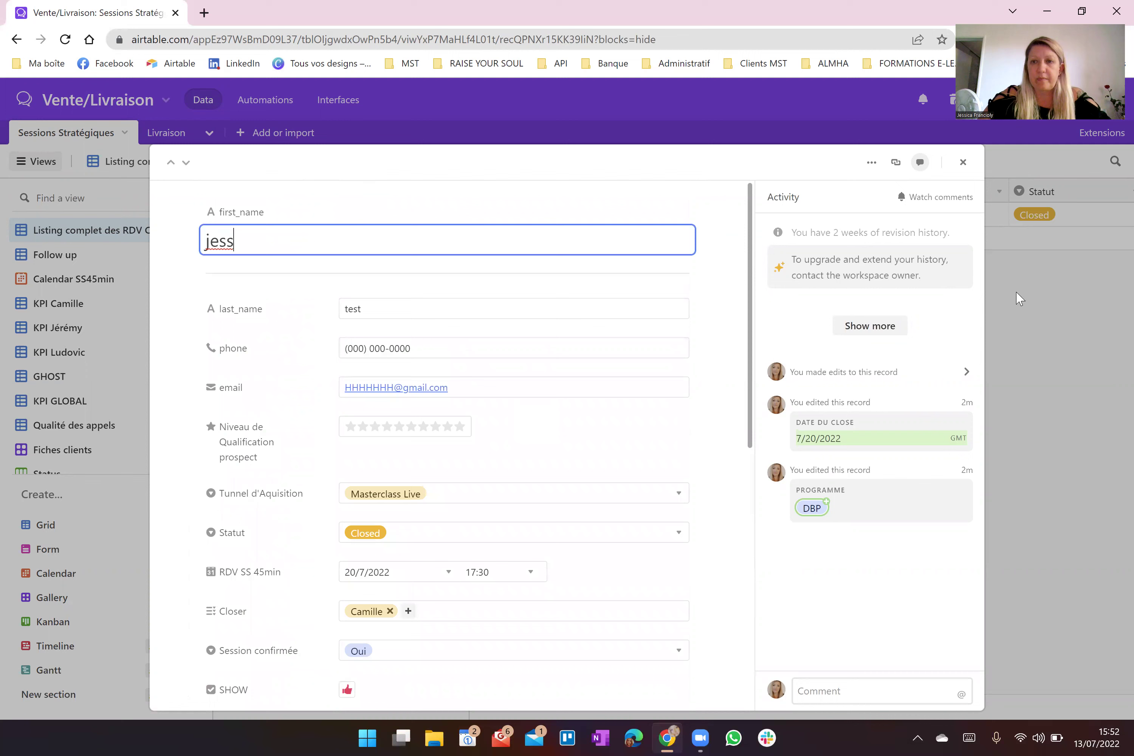
pyautogui.click(1057, 381)
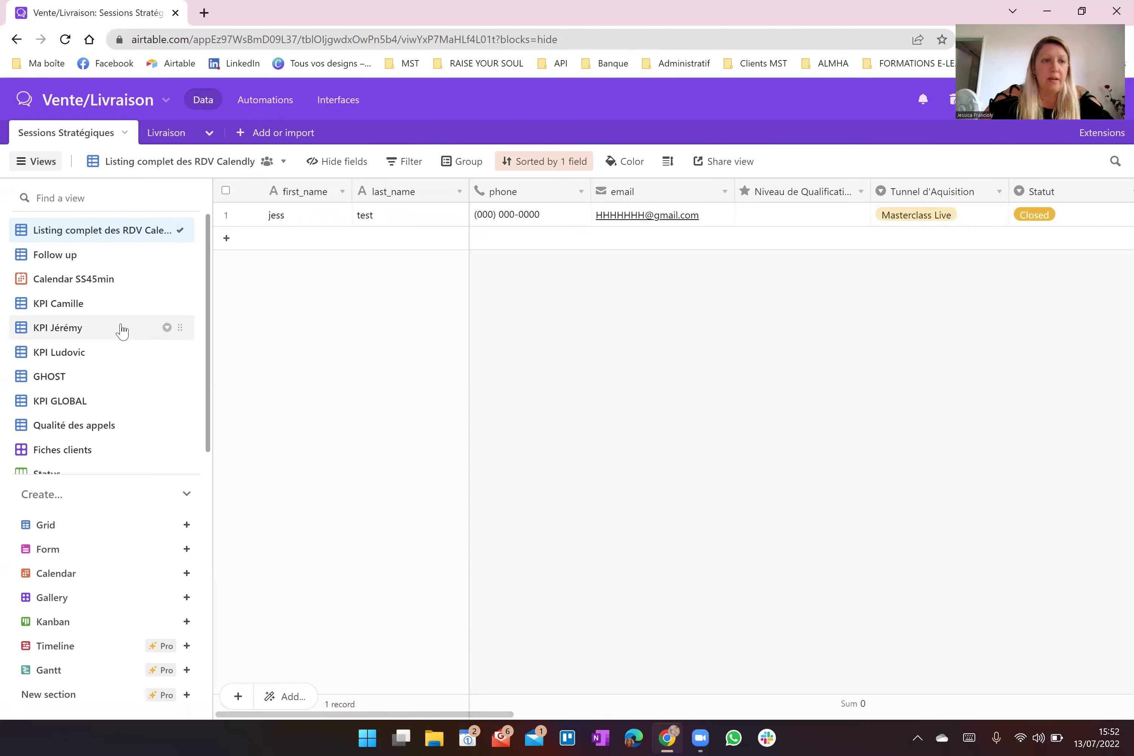
pyautogui.click(72, 262)
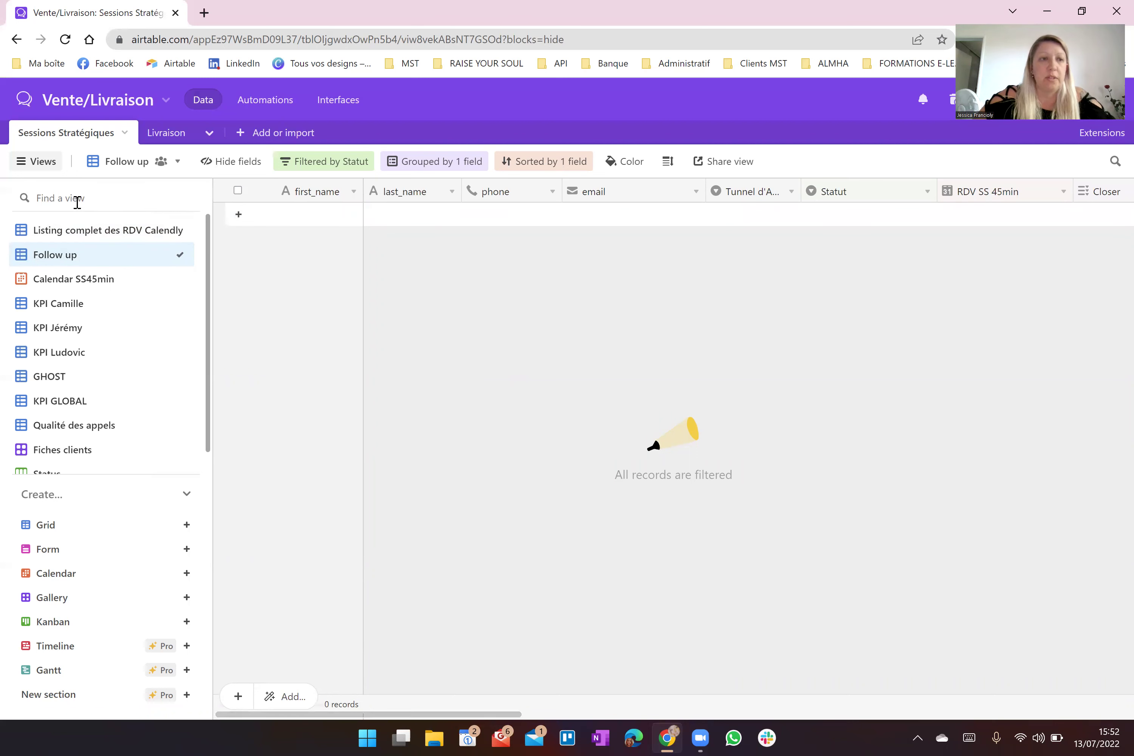
pyautogui.click(68, 233)
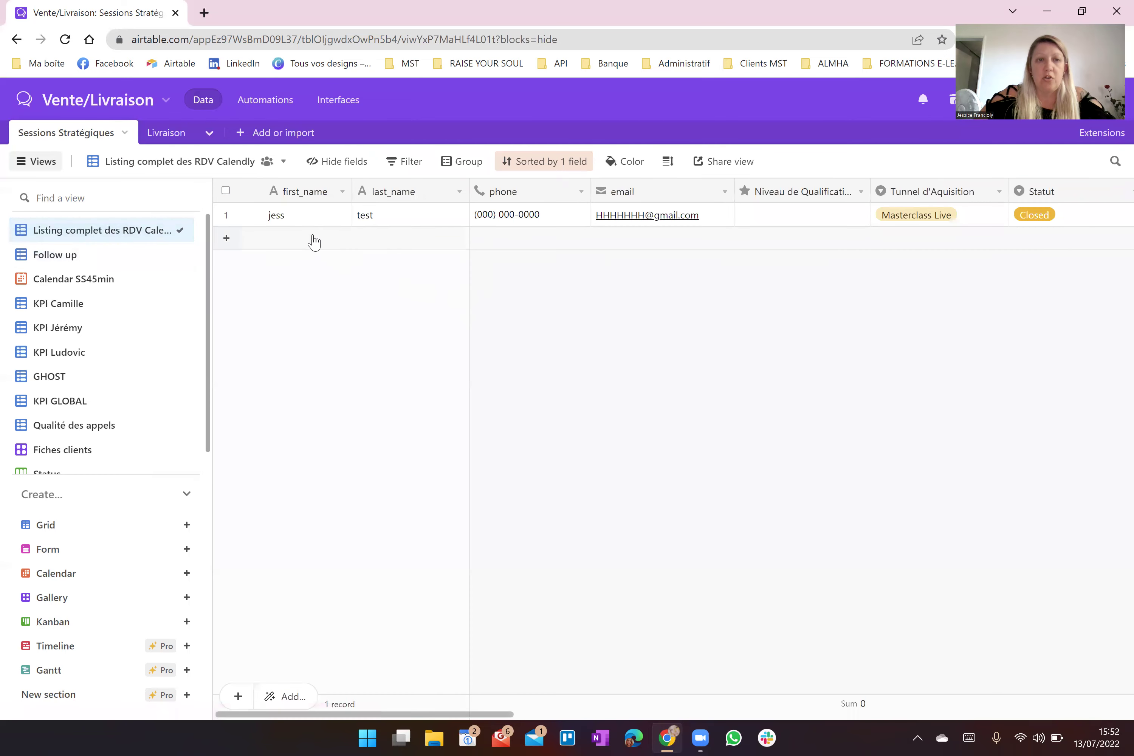
# Step: Duplicate the test record in the Listing complet des RDV Calendly view and clear the copy's Closer value
pyautogui.rightClick(304, 227)
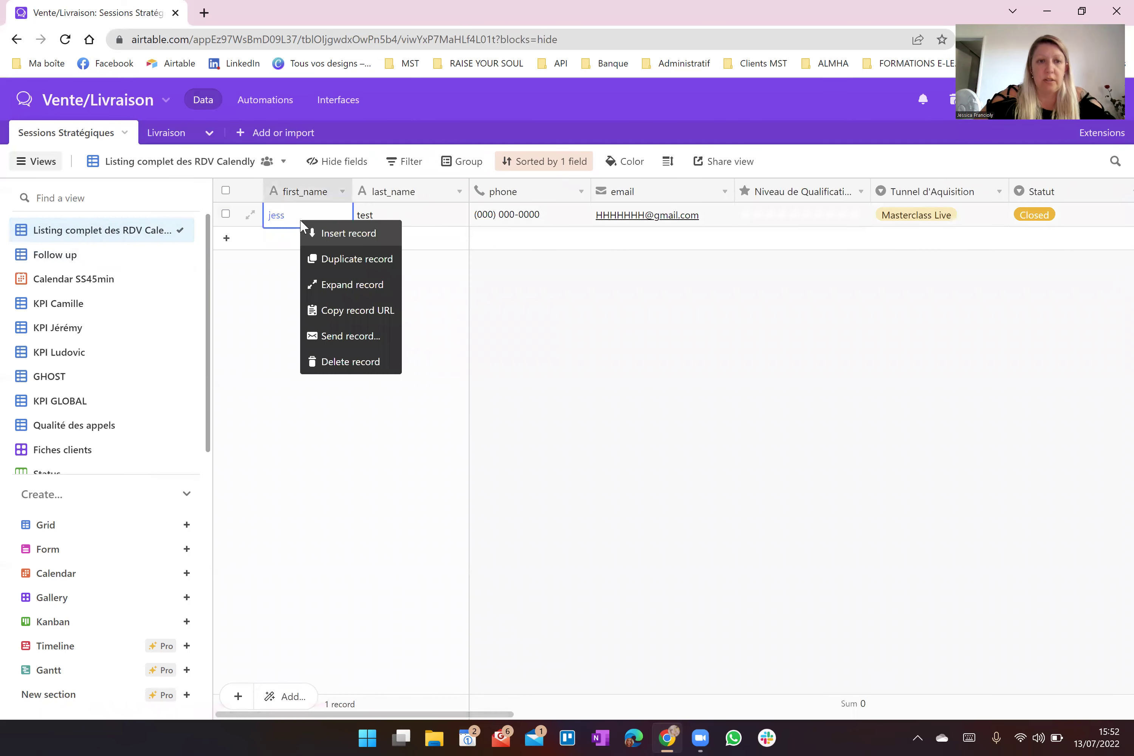
pyautogui.click(325, 259)
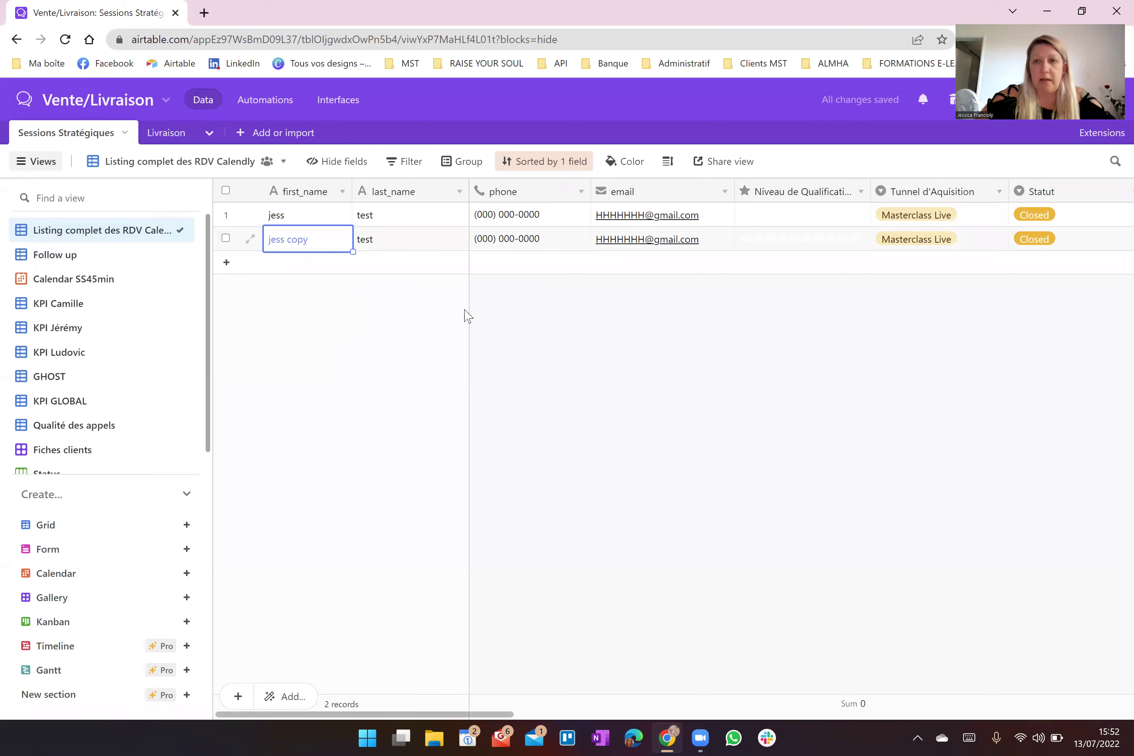
pyautogui.moveTo(500, 714); pyautogui.dragTo(666, 714)
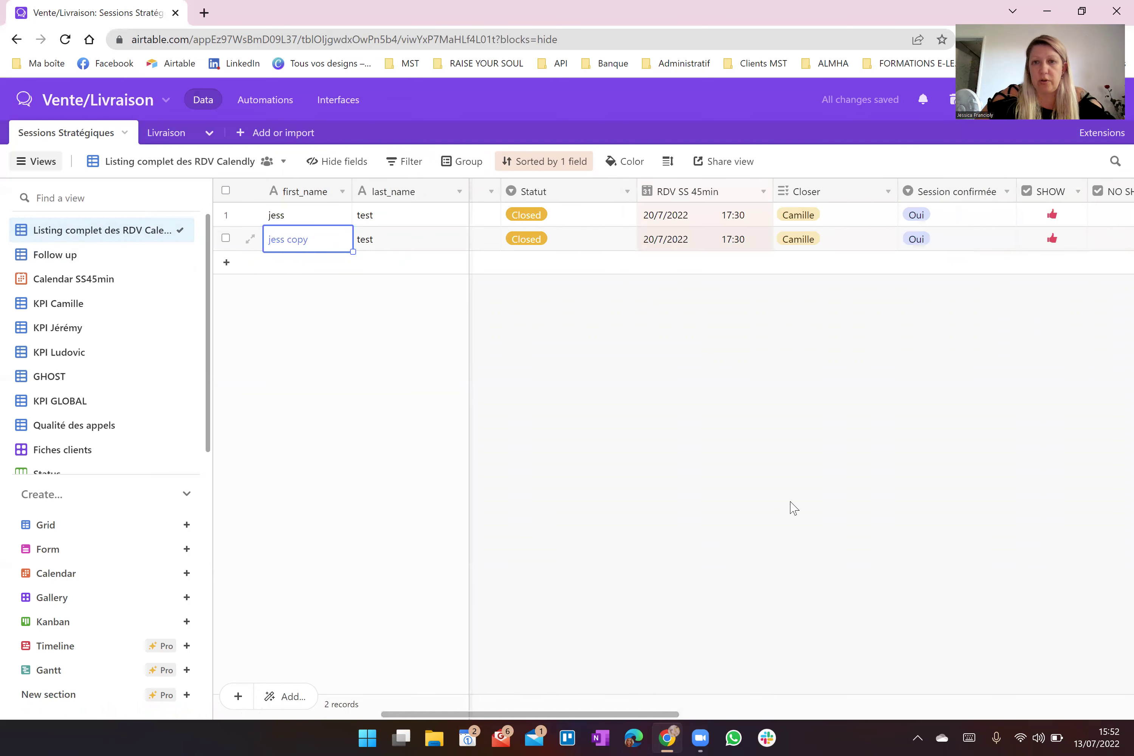
pyautogui.click(868, 244)
pyautogui.click(823, 239)
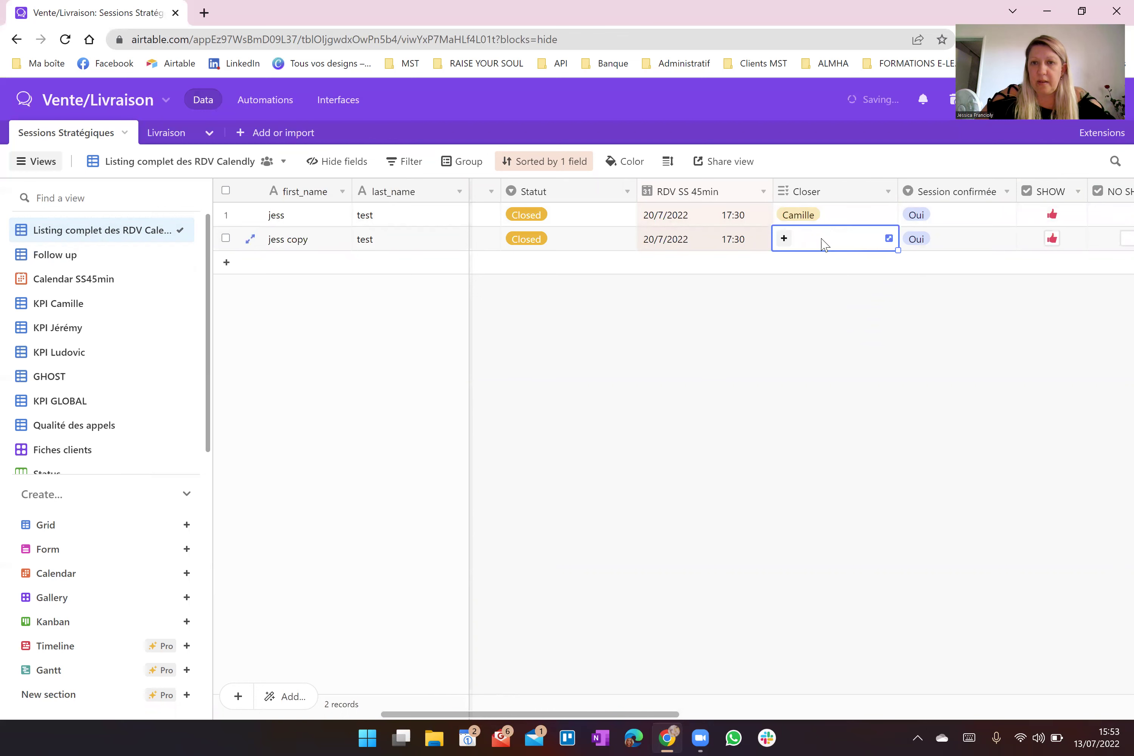
# Step: Convert the Closer field to Single select, and assign the second closer option to the copied record
pyautogui.click(887, 192)
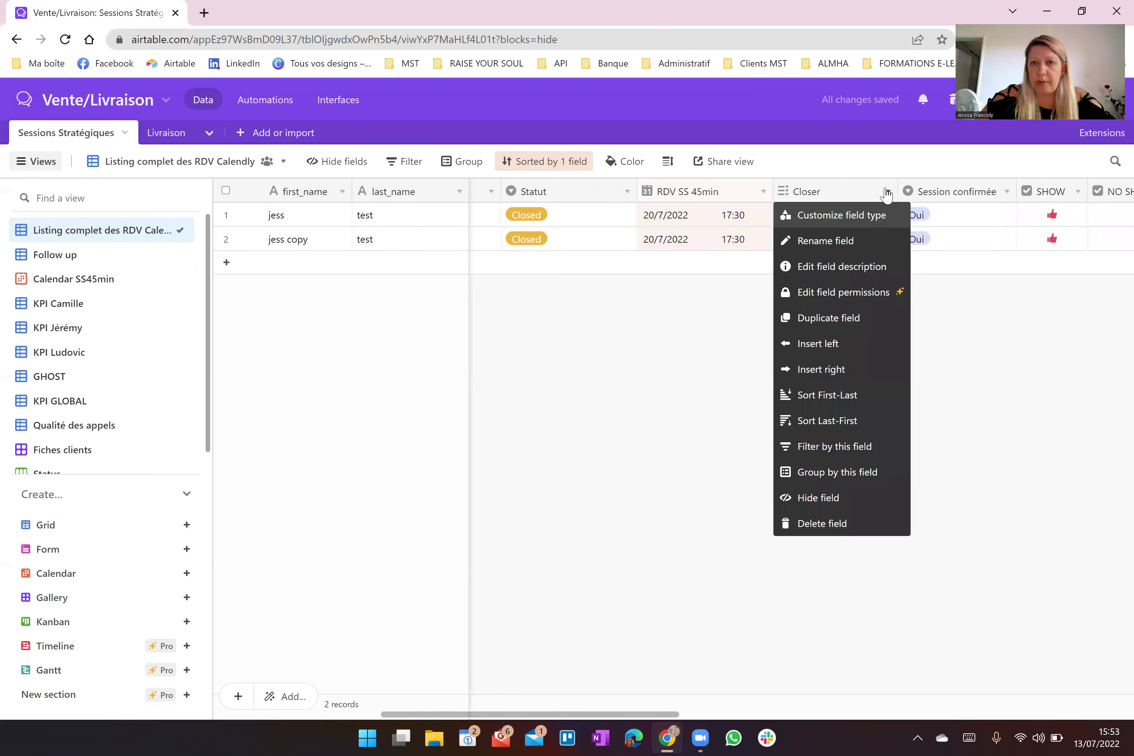
pyautogui.click(877, 209)
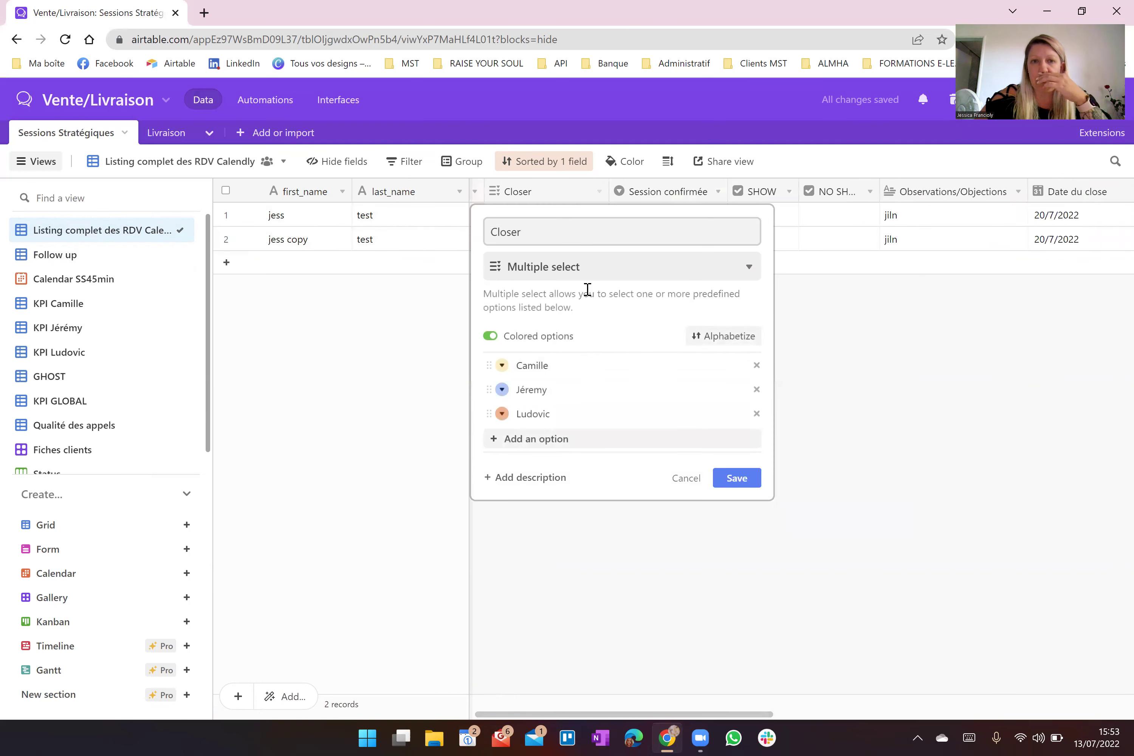
pyautogui.click(598, 264)
pyautogui.click(564, 399)
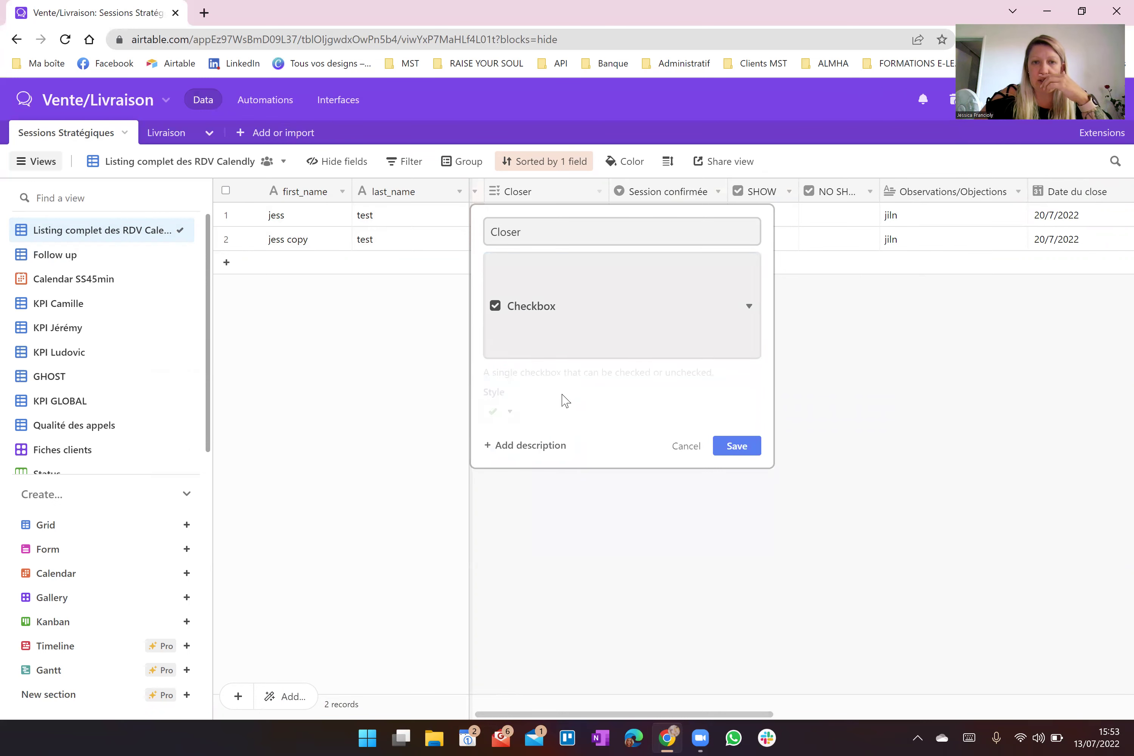
pyautogui.click(580, 273)
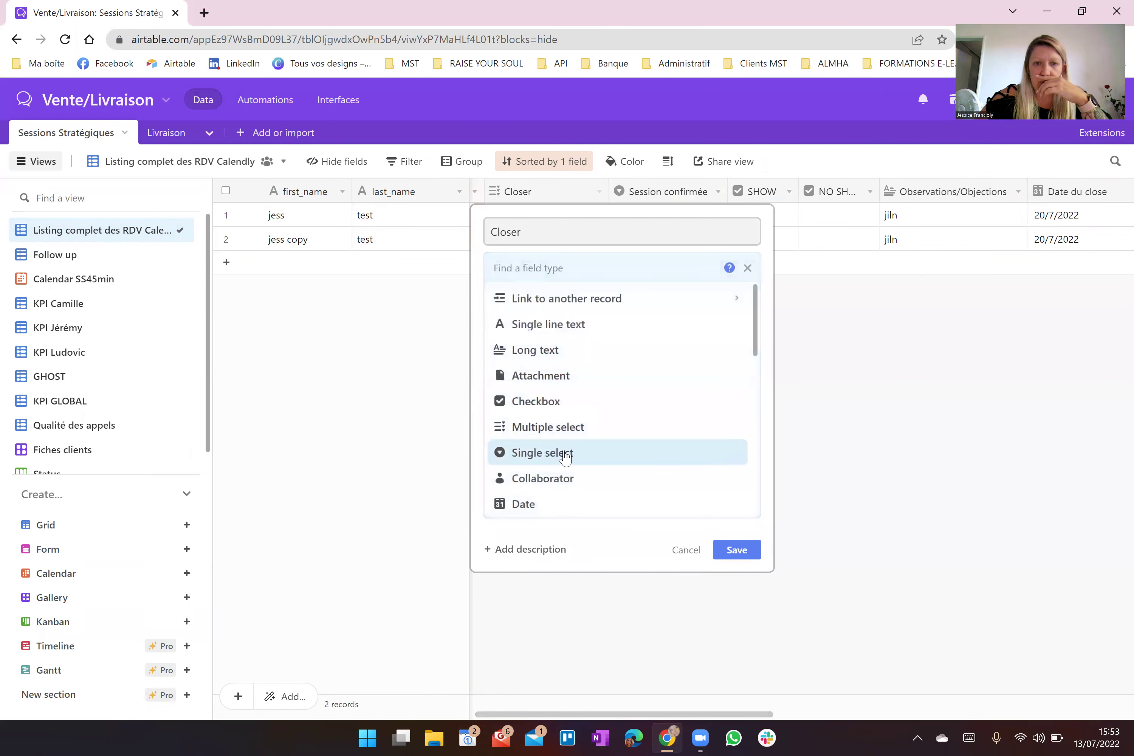
pyautogui.click(561, 453)
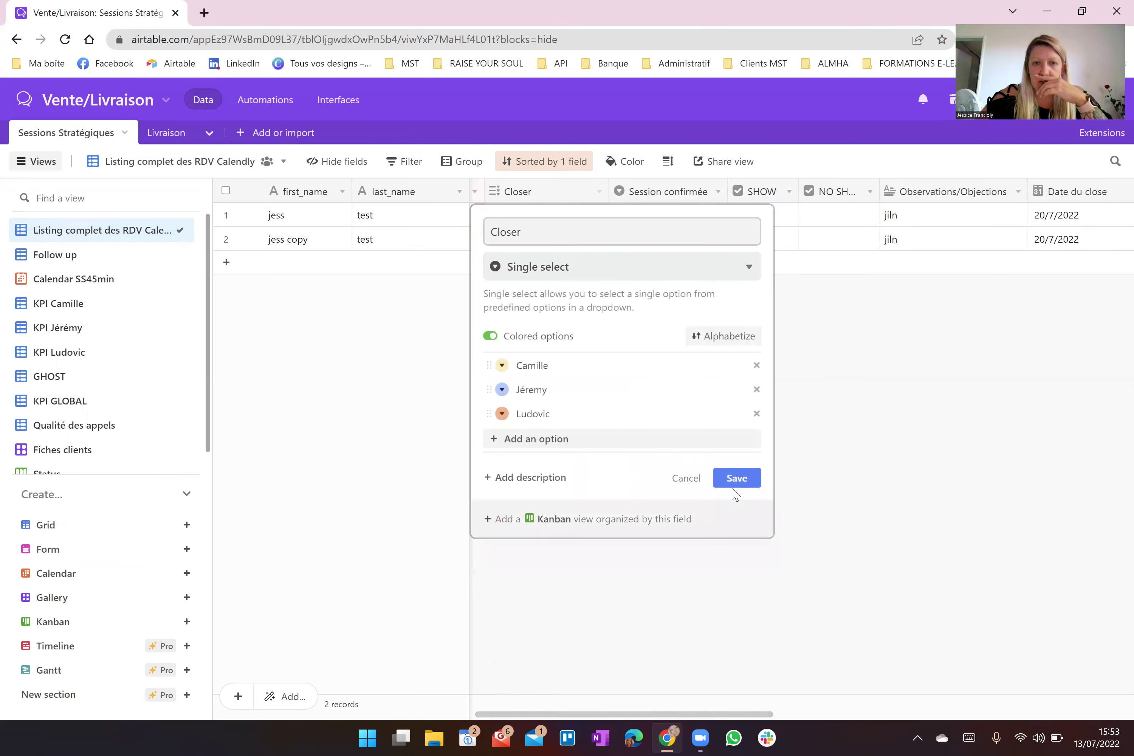
pyautogui.click(744, 480)
pyautogui.click(711, 461)
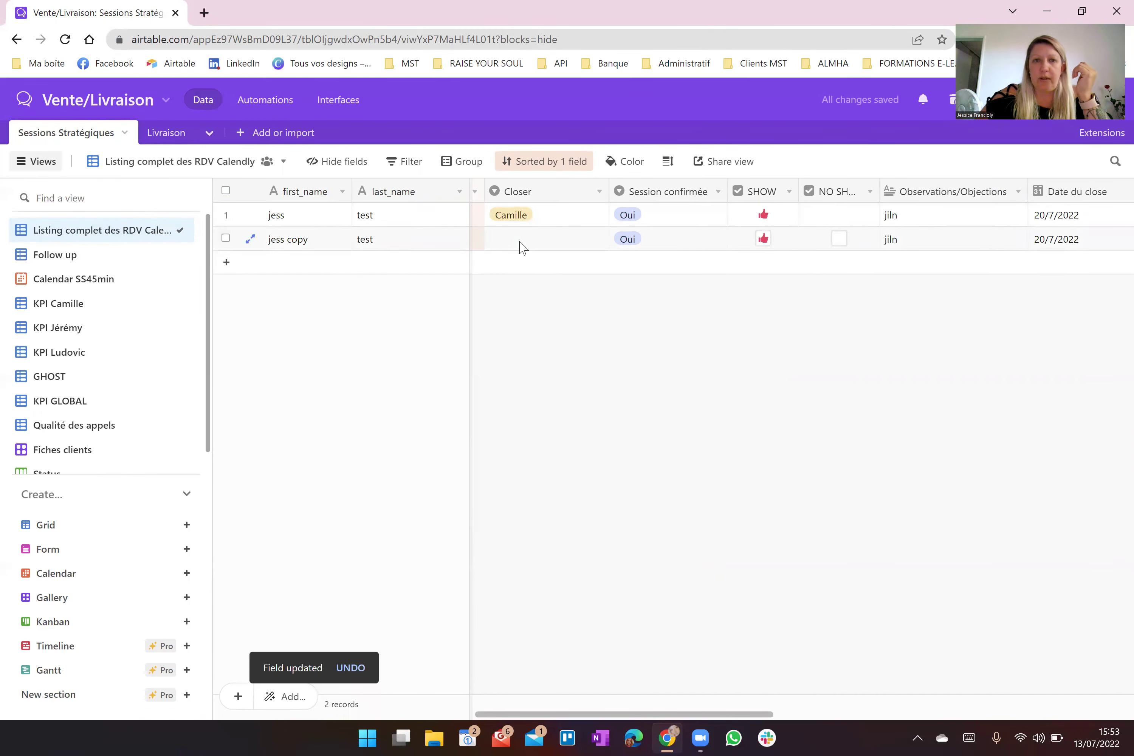
pyautogui.doubleClick(523, 243)
pyautogui.click(530, 346)
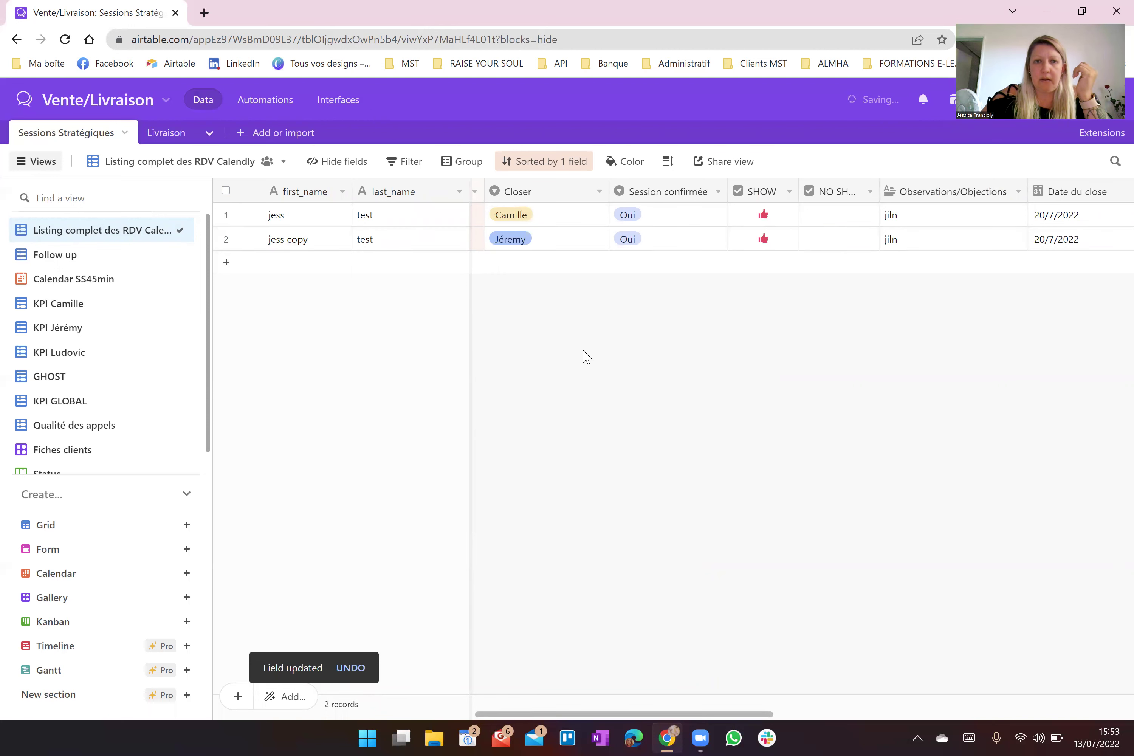
# Step: Set the original record's Statut to Follow Up court and the copied record's Statut to Follow Up long
pyautogui.moveTo(616, 714); pyautogui.dragTo(481, 717)
pyautogui.doubleClick(724, 217)
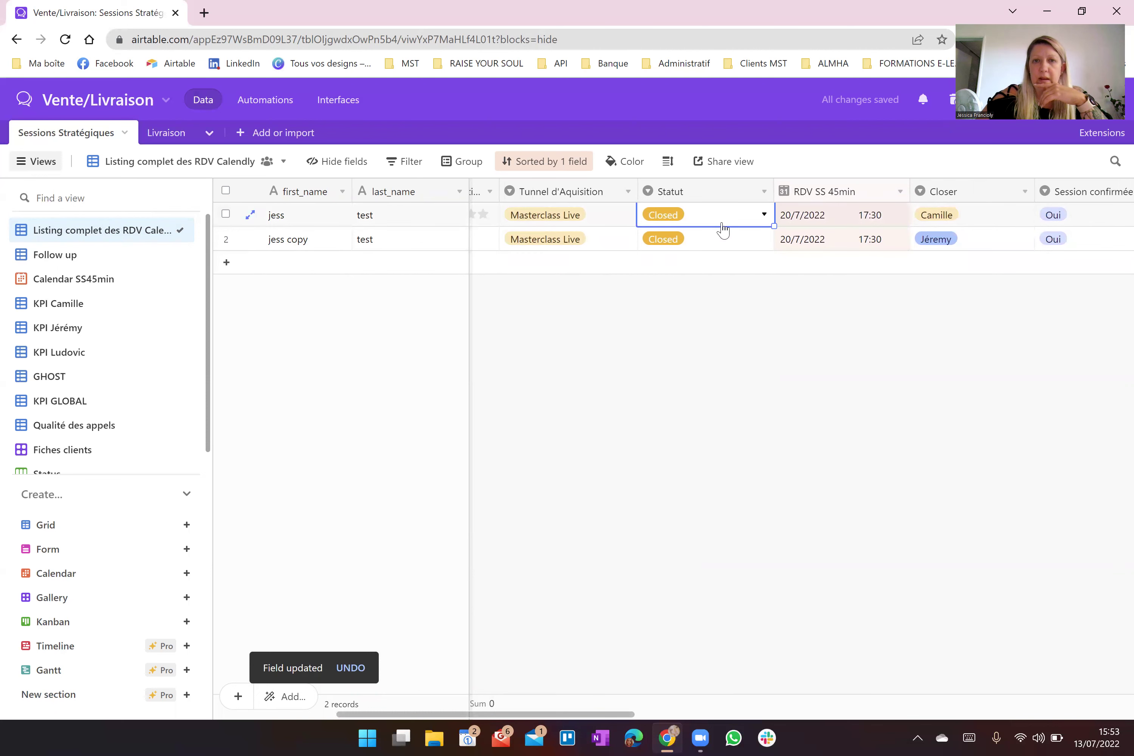
pyautogui.click(706, 379)
pyautogui.click(710, 240)
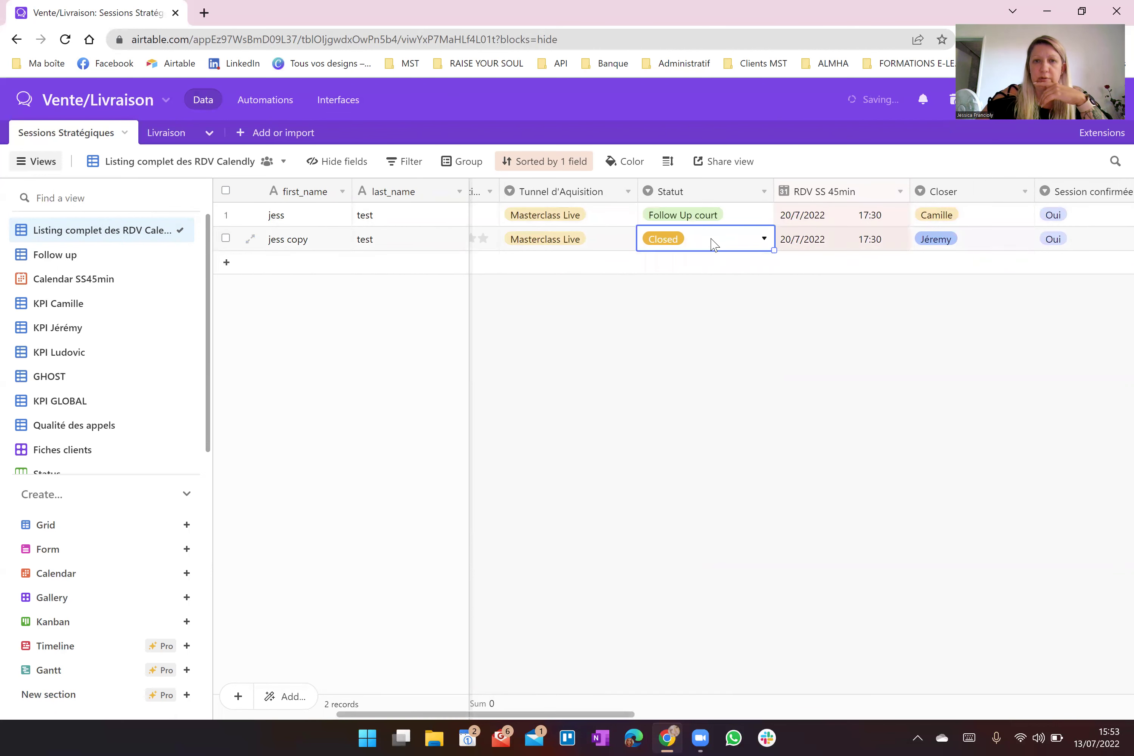
pyautogui.click(710, 240)
pyautogui.click(701, 432)
pyautogui.click(731, 412)
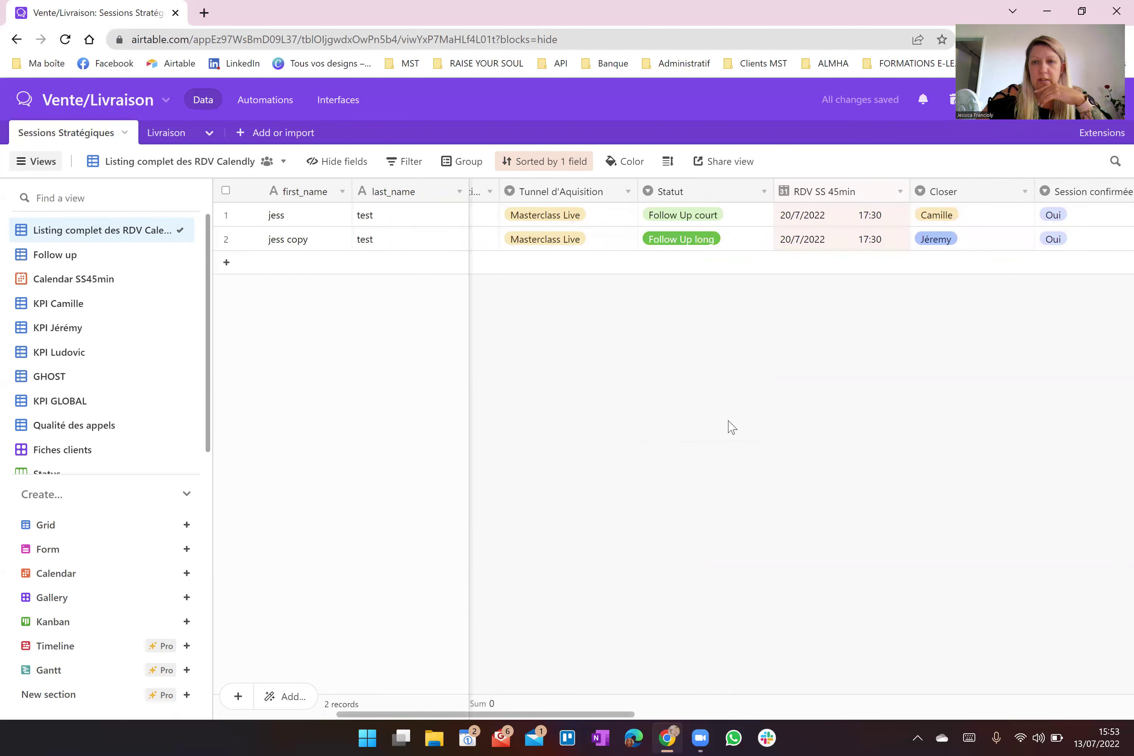
# Step: Examine both records in the Follow up view across its session fields, and in the Calendar SS45min view
pyautogui.click(55, 255)
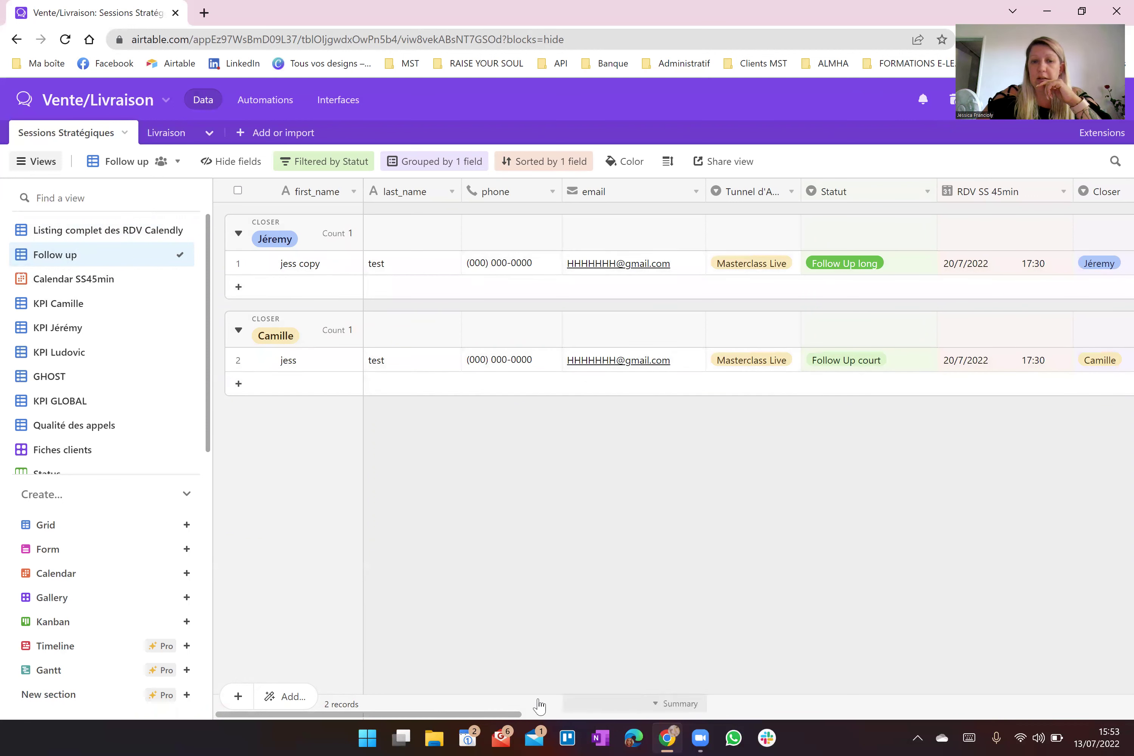
pyautogui.moveTo(505, 714); pyautogui.dragTo(725, 712)
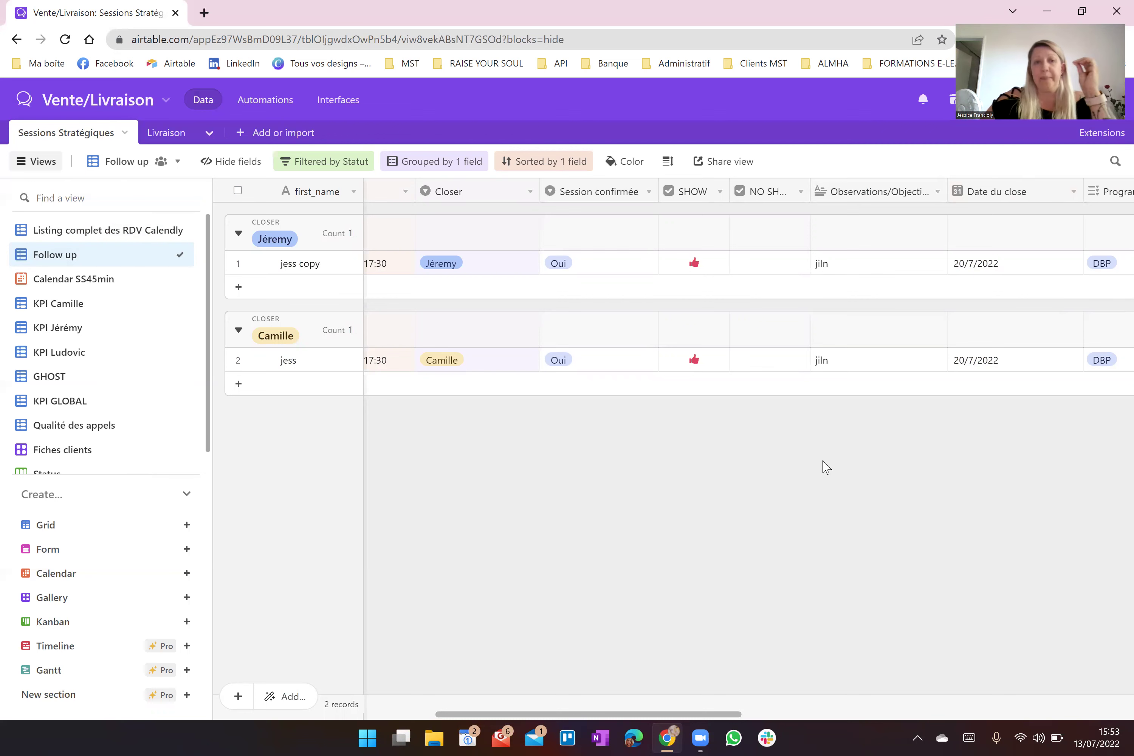
pyautogui.click(80, 288)
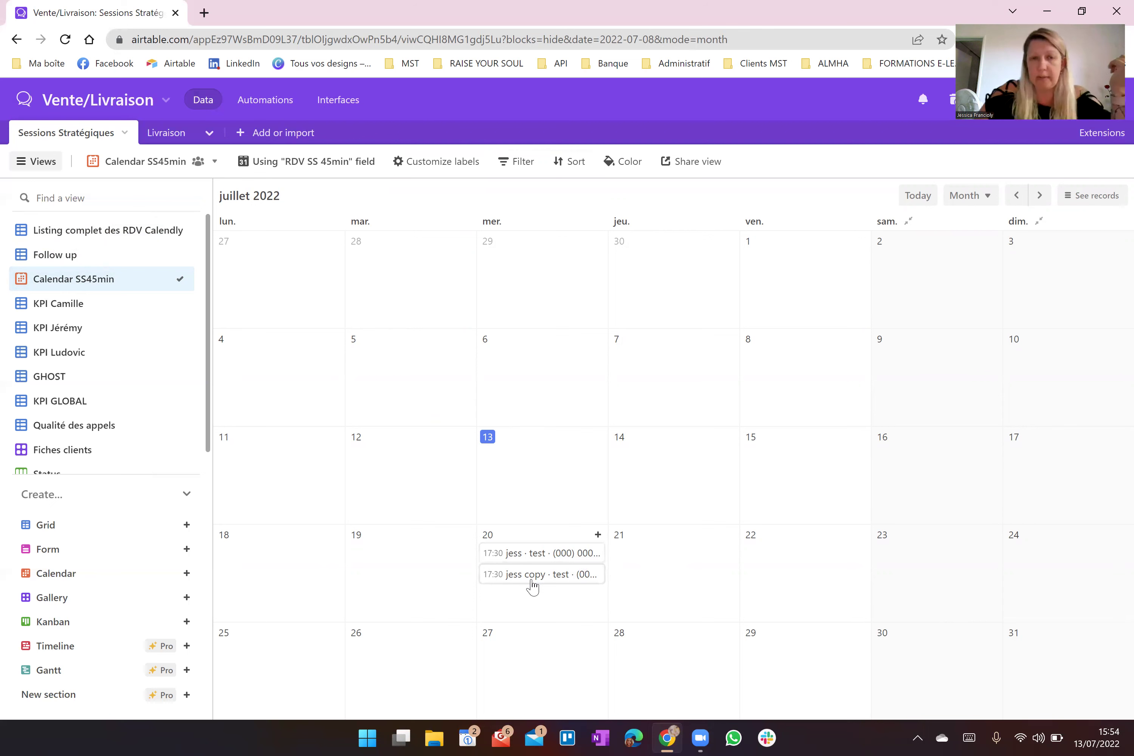
# Step: Set the copied record's RDV SS 45min date to 5/7/2022 and check it in the Calendar SS45min view
pyautogui.click(140, 229)
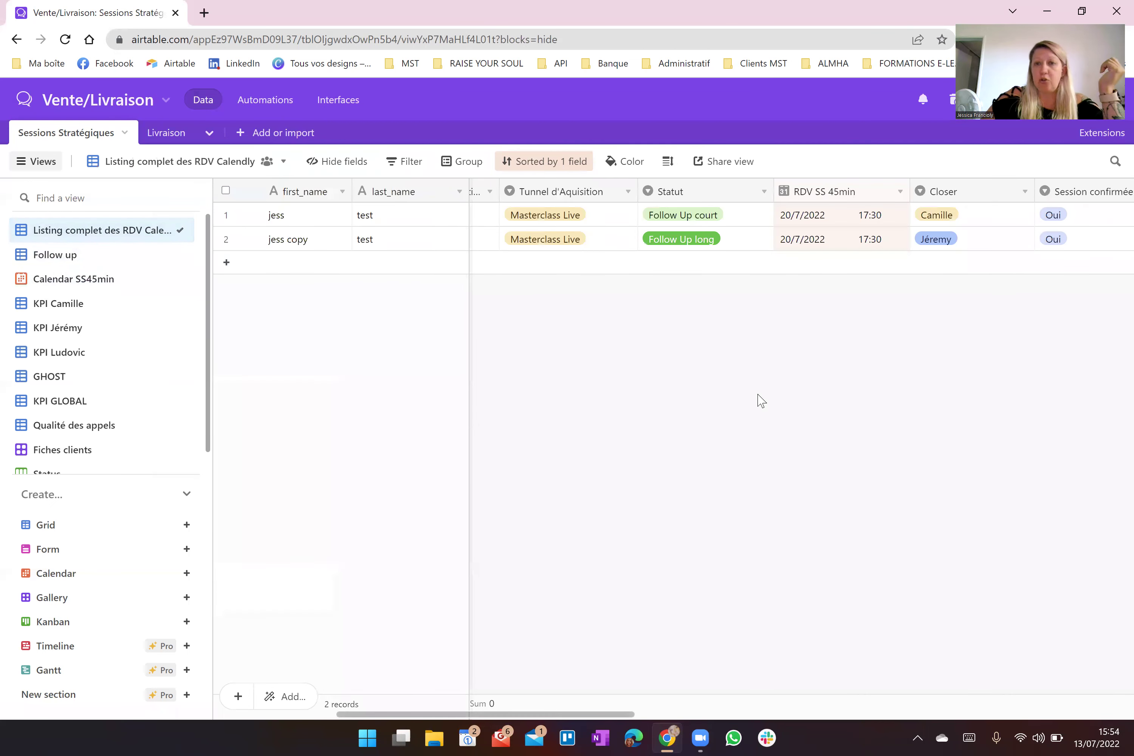
pyautogui.click(799, 239)
pyautogui.click(799, 240)
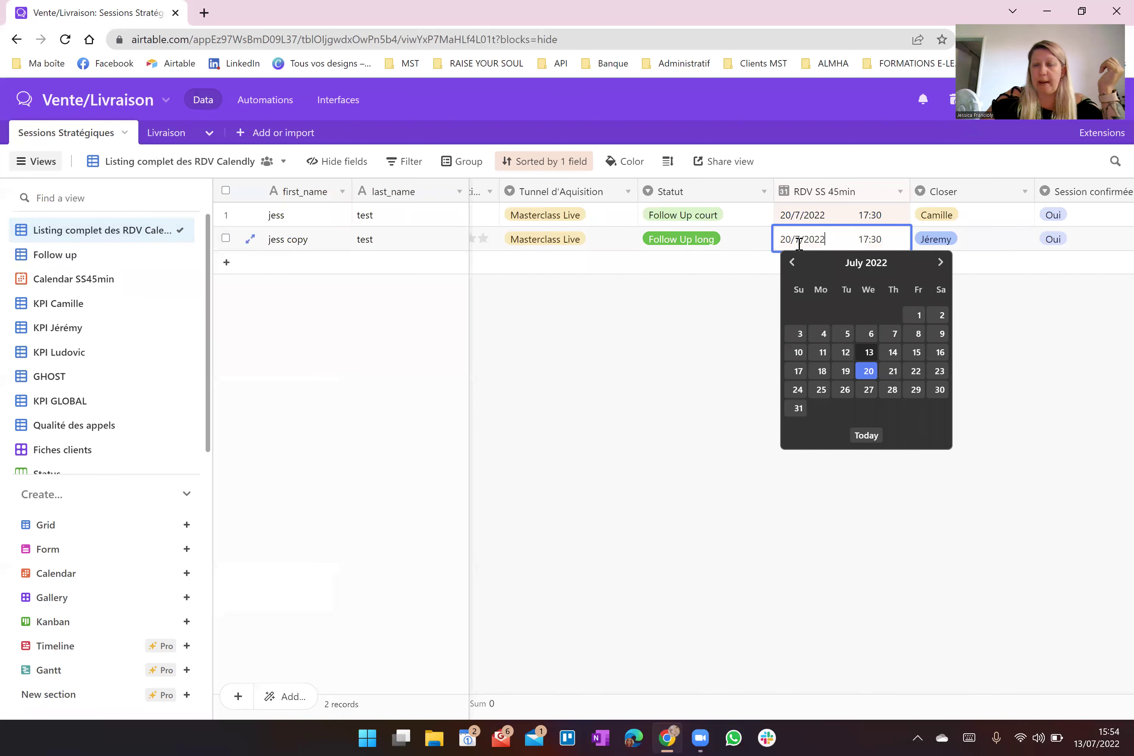
pyautogui.click(847, 334)
pyautogui.click(827, 393)
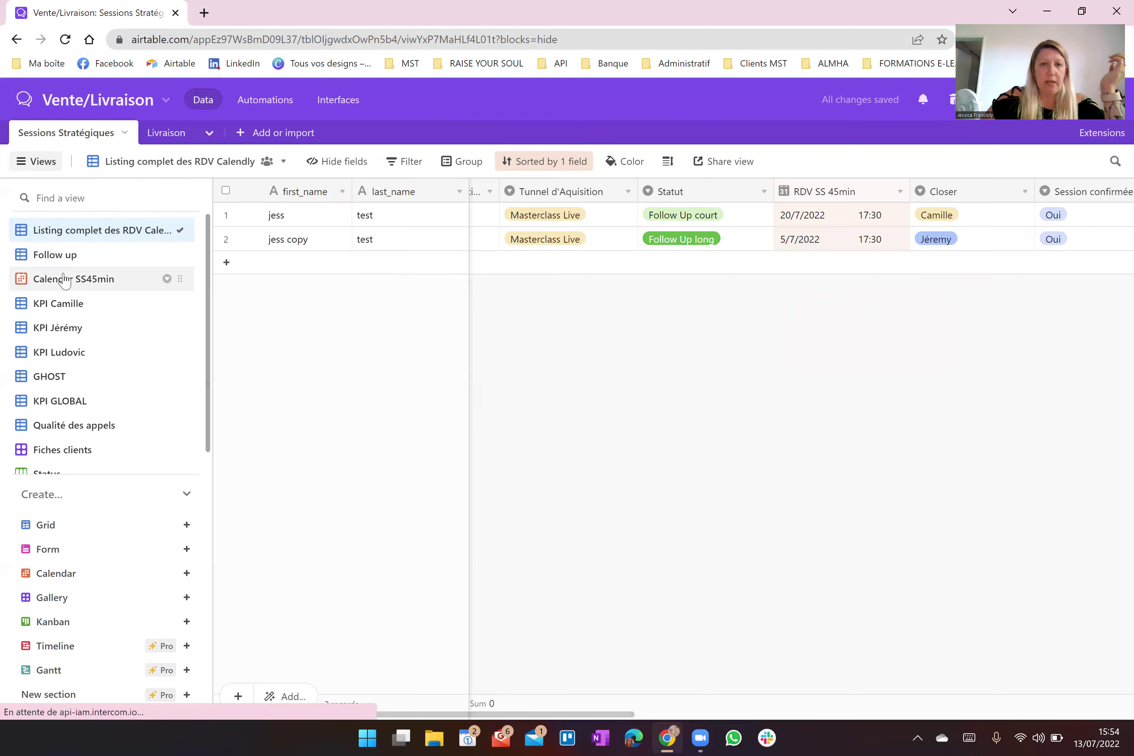
pyautogui.click(110, 278)
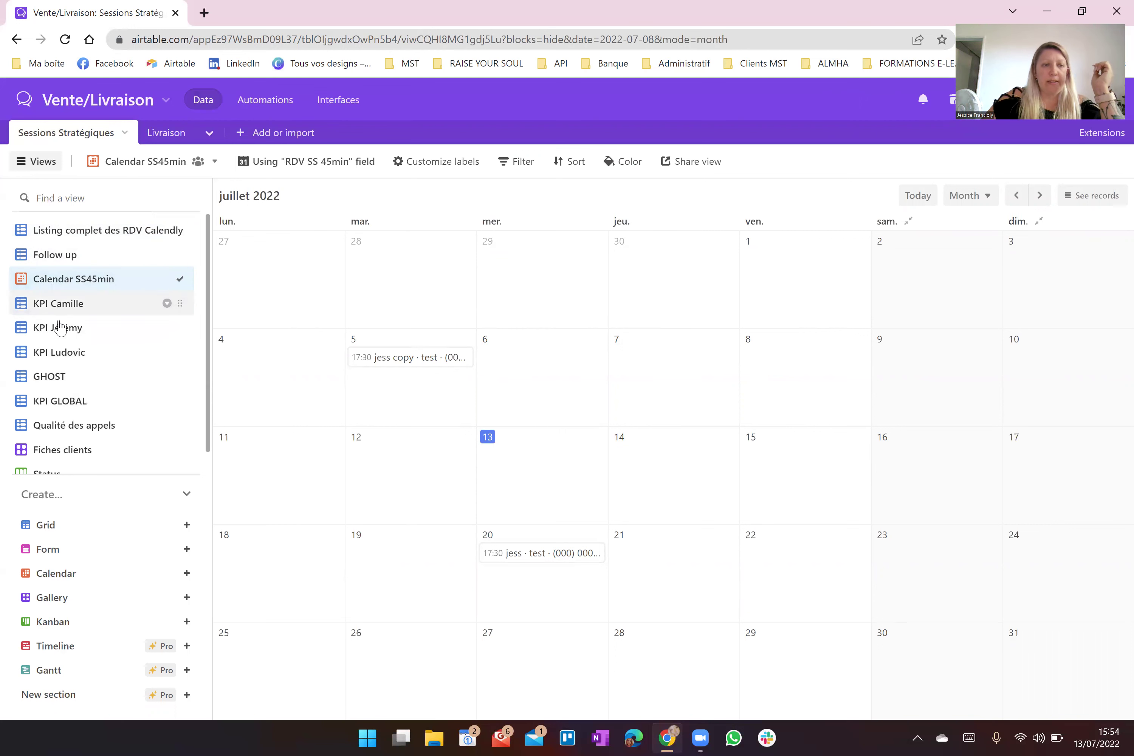
# Step: Filter the first individual closer's KPI view to show only records where Closer is that same closer
pyautogui.moveTo(67, 312)
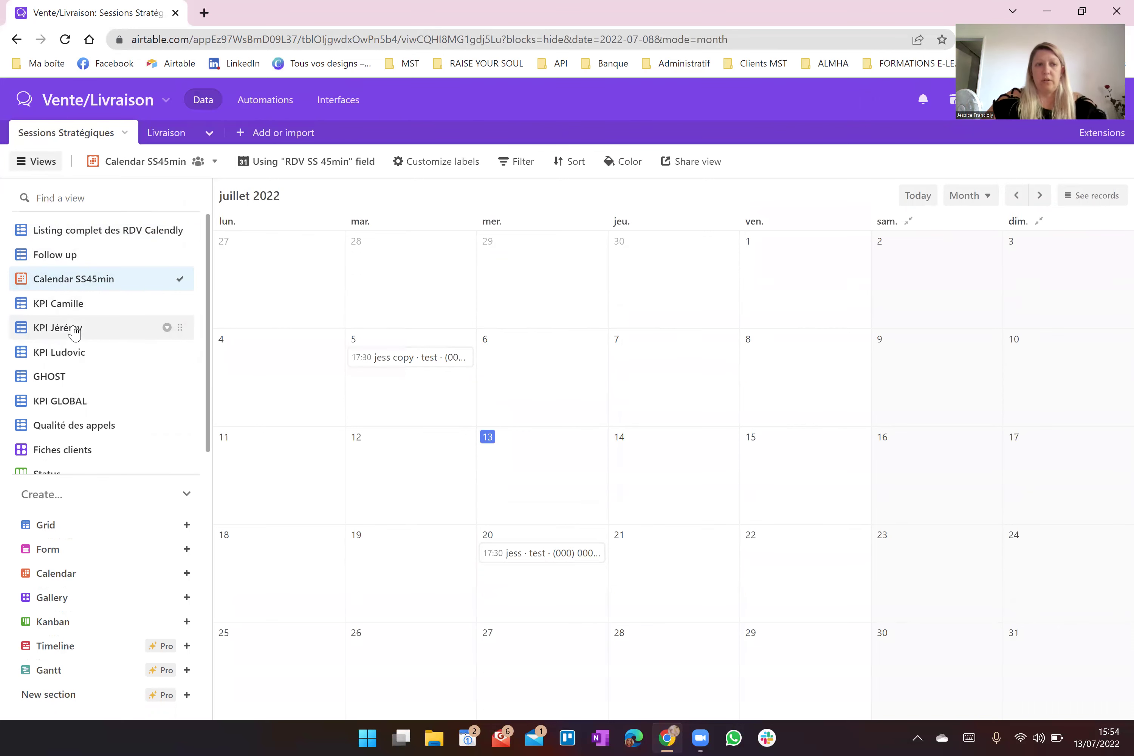
pyautogui.click(73, 306)
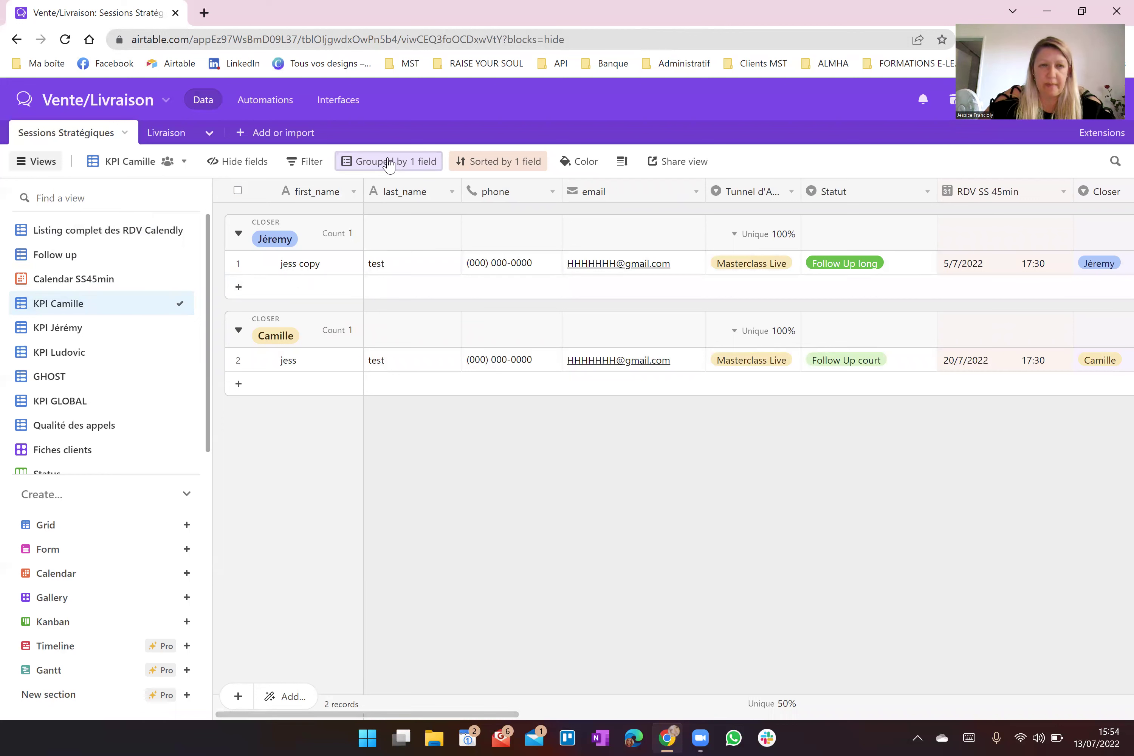
pyautogui.click(316, 162)
pyautogui.click(338, 220)
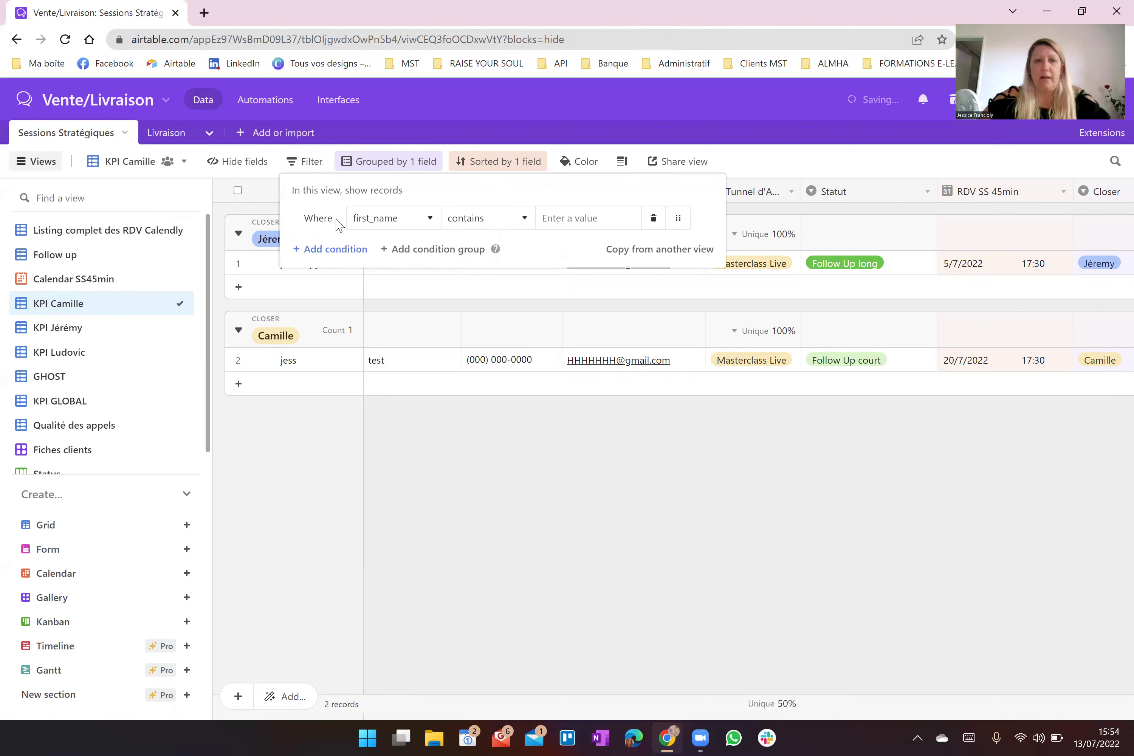
pyautogui.click(422, 218)
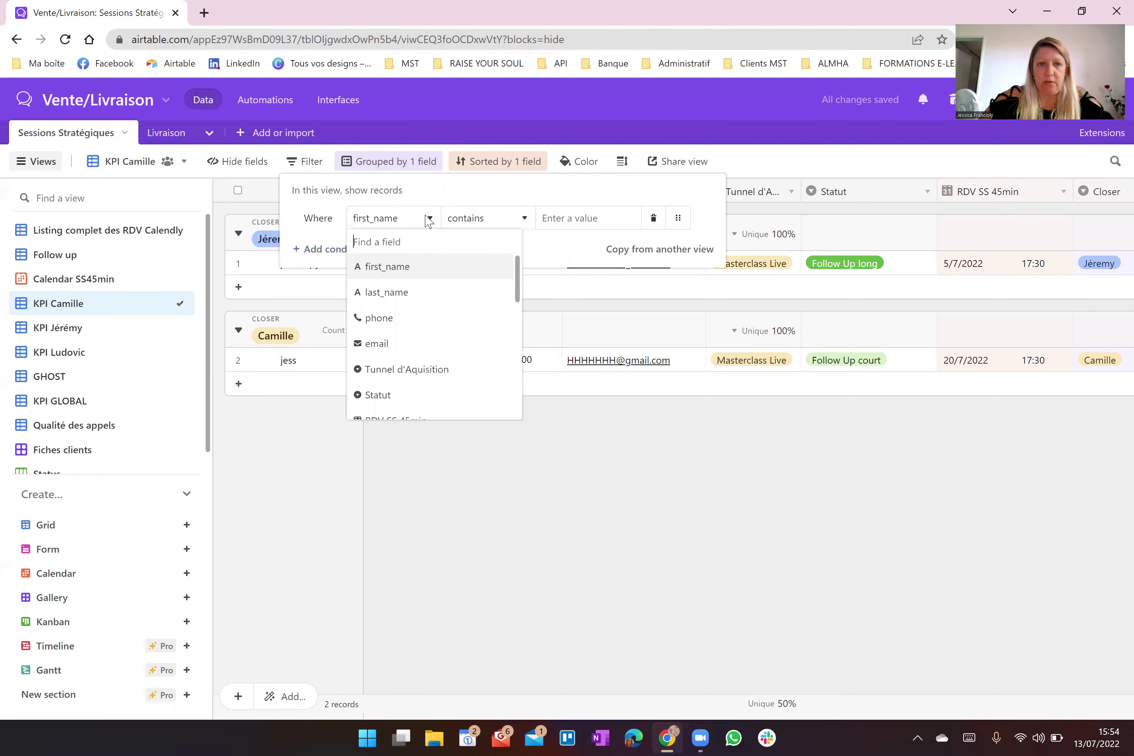
pyautogui.scroll(-2, 424, 322)
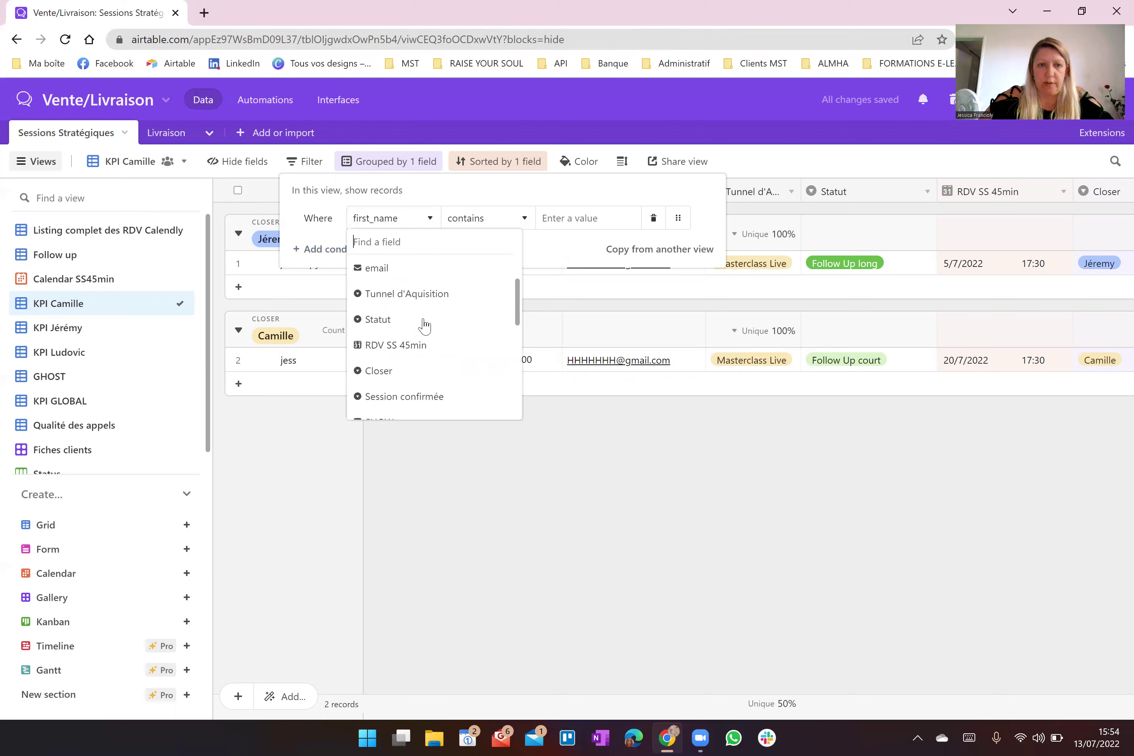
pyautogui.click(410, 371)
pyautogui.click(612, 221)
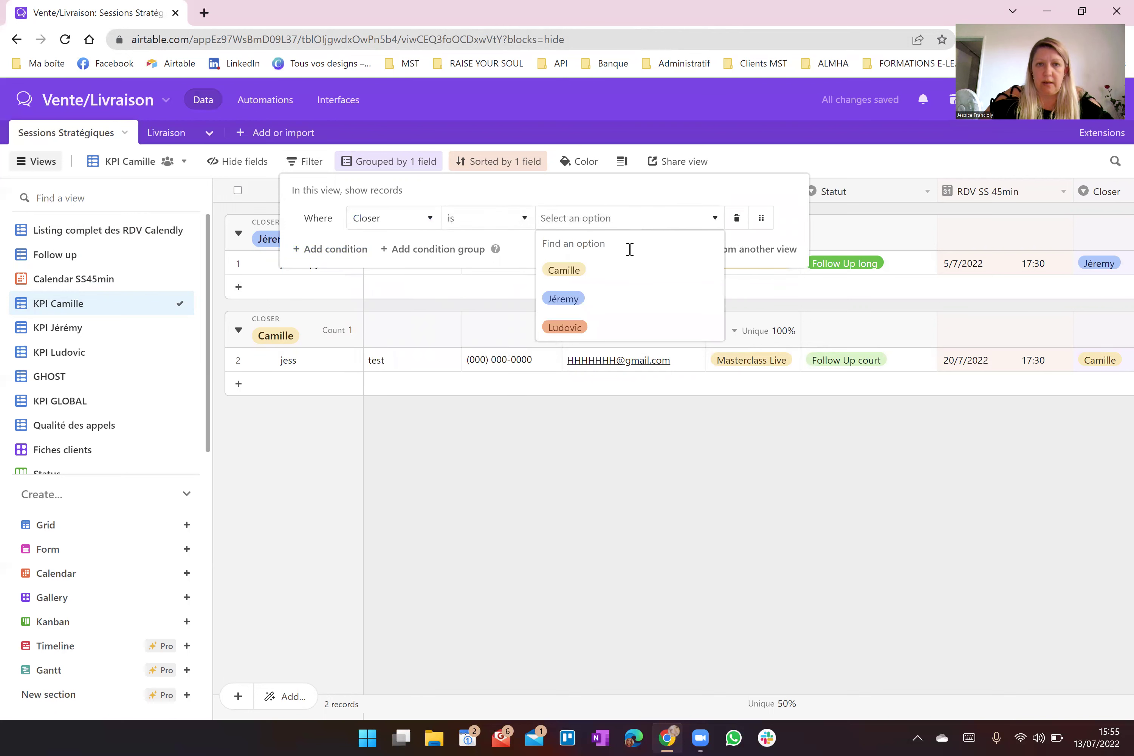
pyautogui.click(616, 272)
pyautogui.click(613, 338)
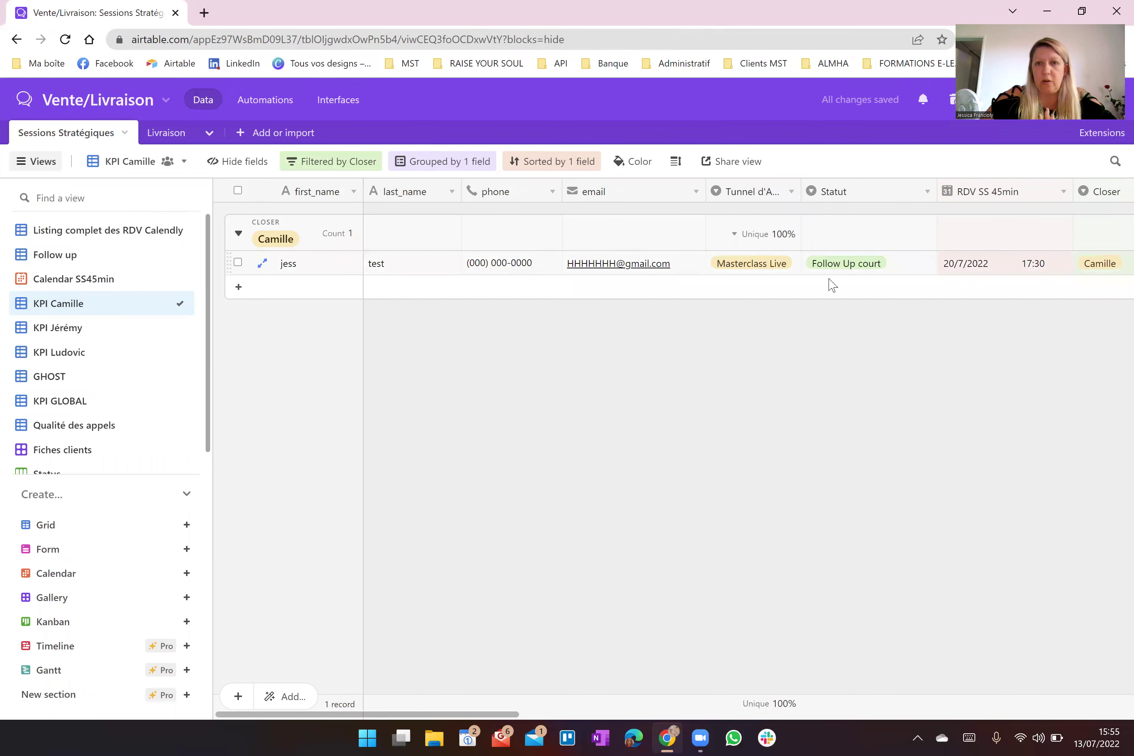
# Step: Duplicate the record in the first individual closer's KPI view and mark the copy as NO SHOW instead of SHOW
pyautogui.moveTo(510, 714); pyautogui.dragTo(742, 703)
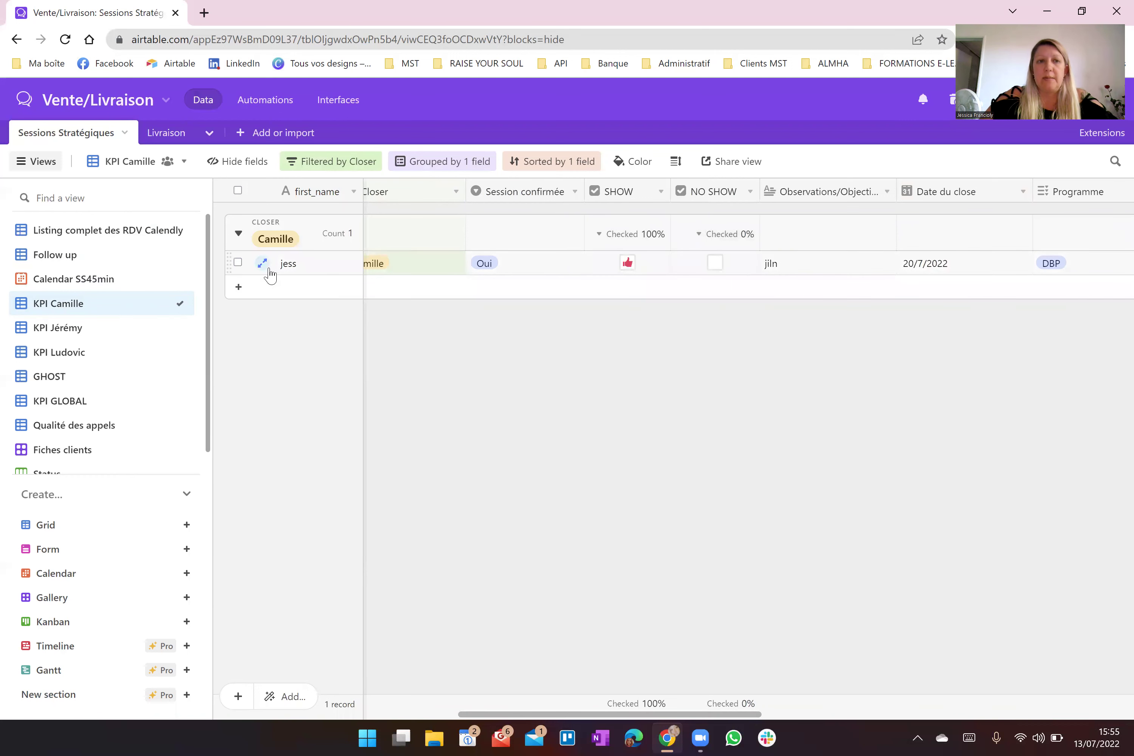
pyautogui.rightClick(324, 267)
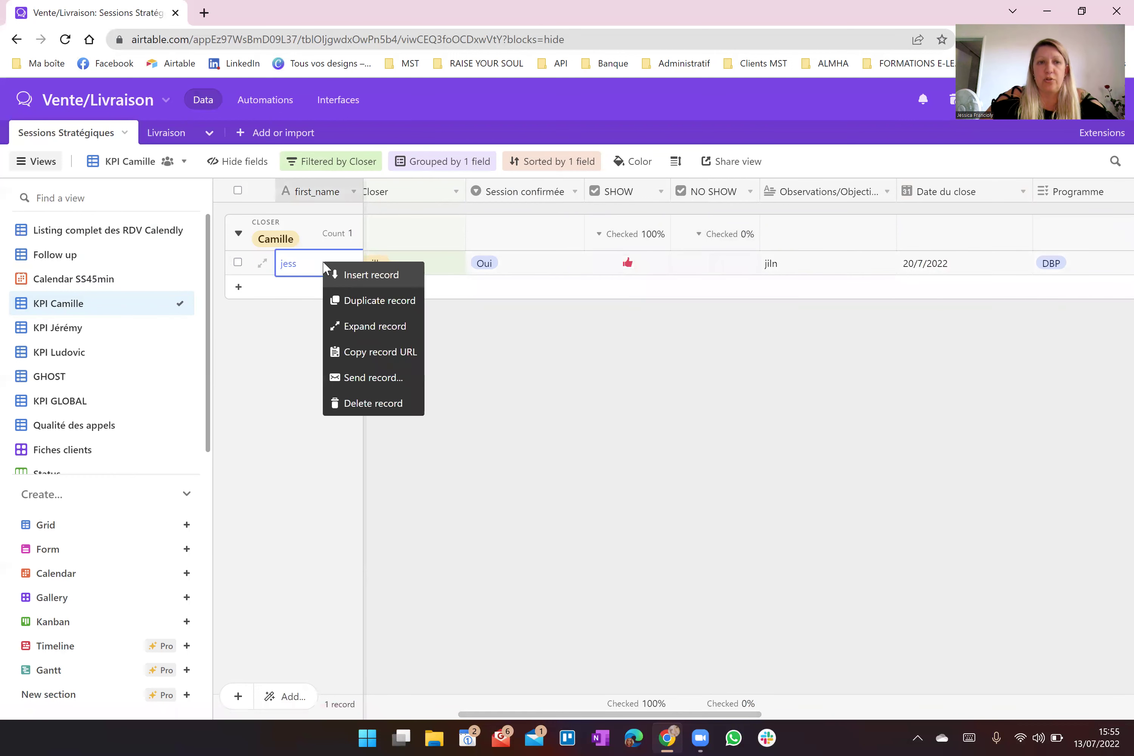
pyautogui.click(363, 302)
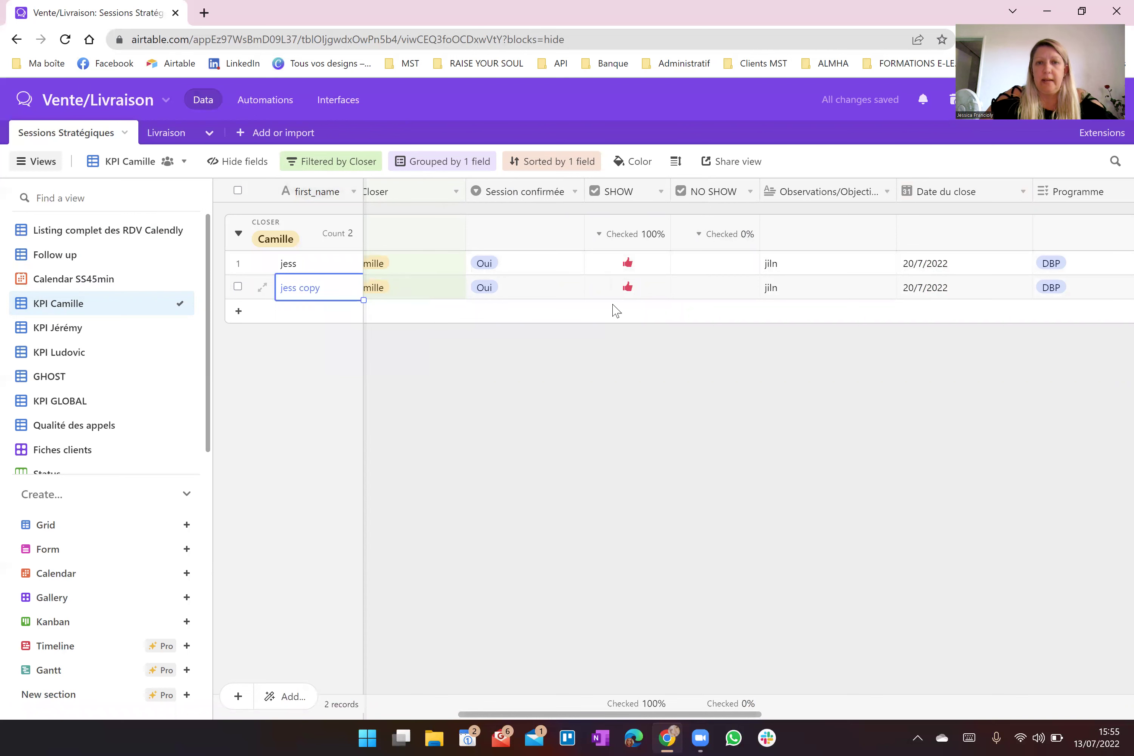
pyautogui.click(627, 289)
pyautogui.click(715, 287)
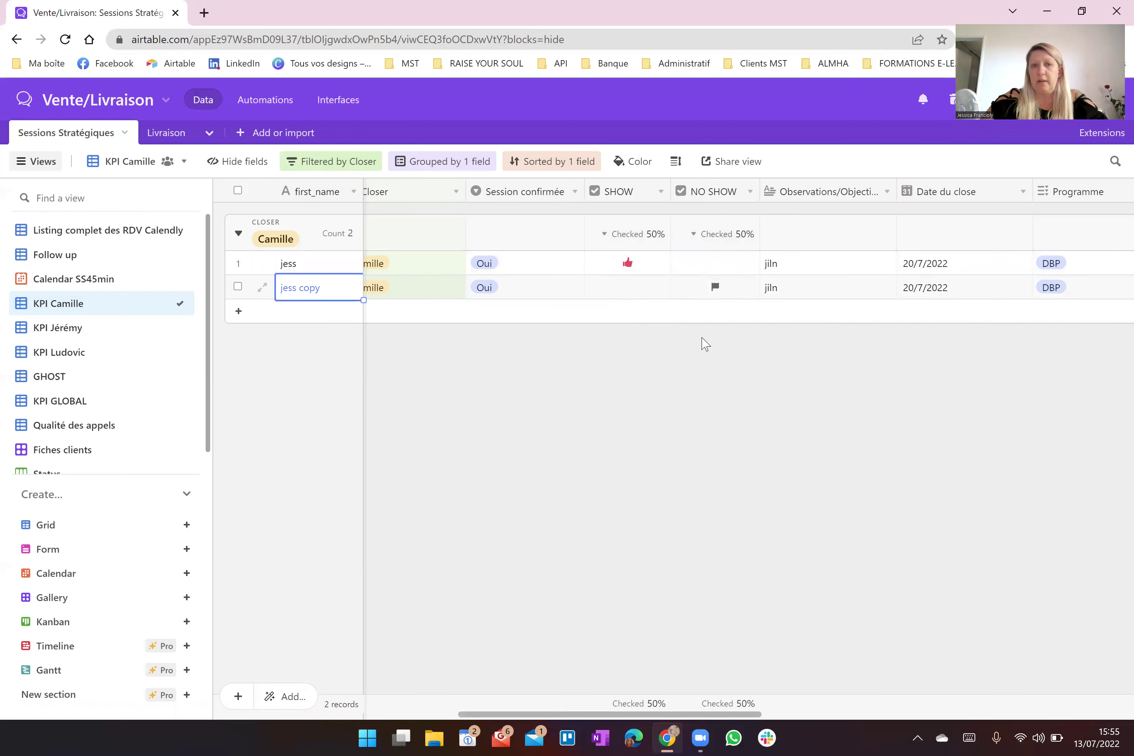
pyautogui.hscroll(2, 682, 712)
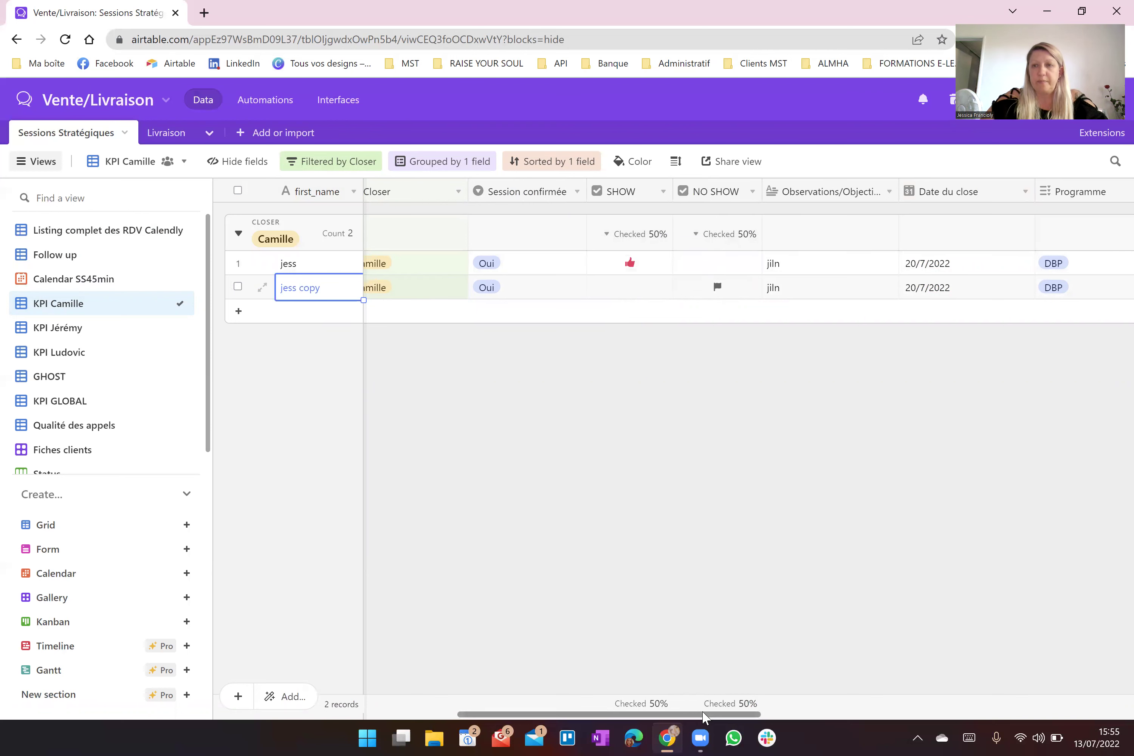
pyautogui.hscroll(-8, 661, 713)
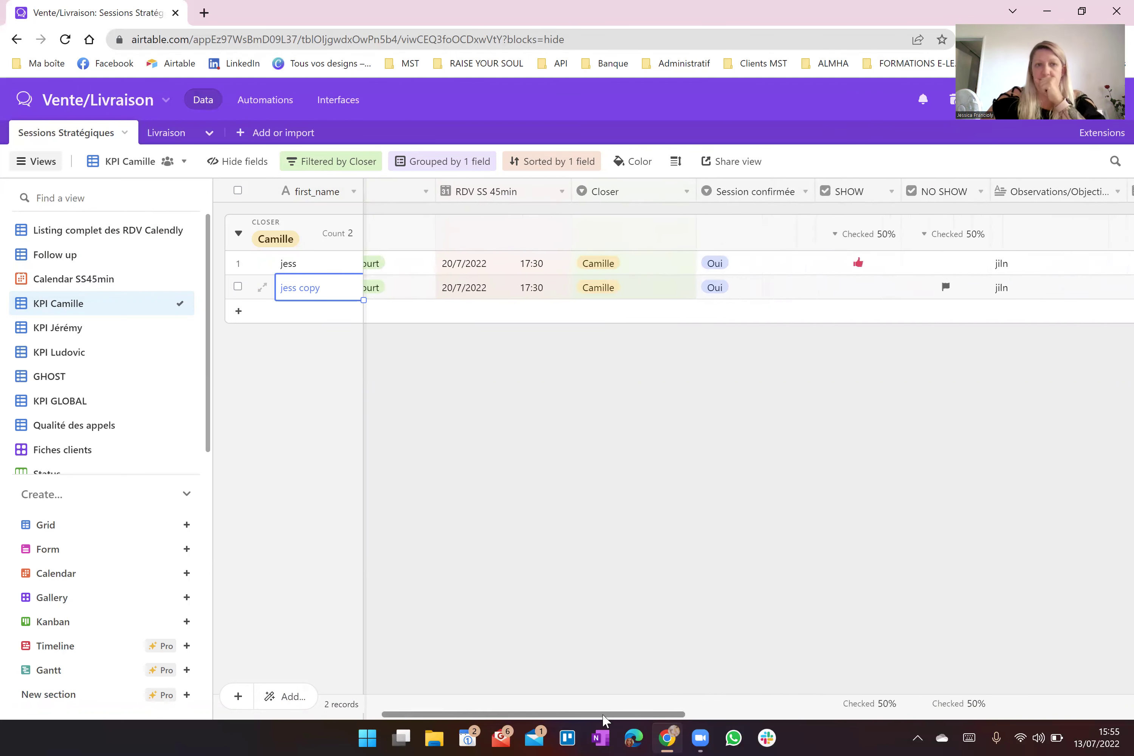
pyautogui.moveTo(564, 718); pyautogui.dragTo(510, 709)
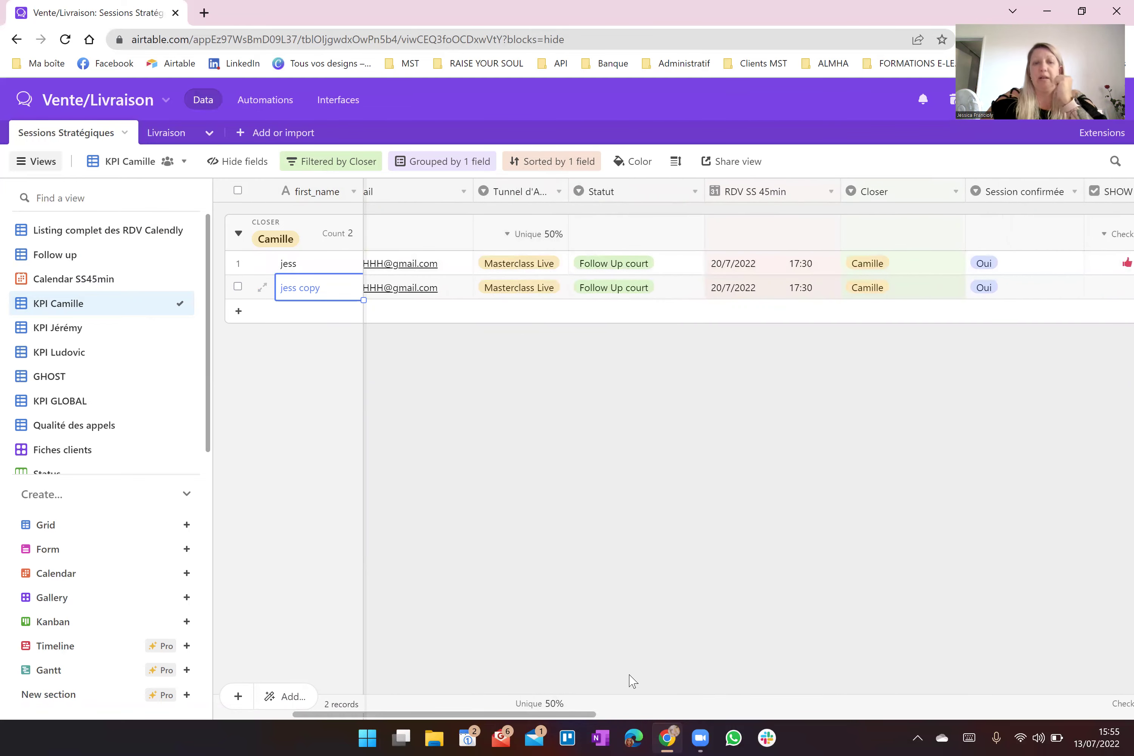
pyautogui.moveTo(571, 711)
pyautogui.mouseDown()
pyautogui.moveTo(637, 718)
pyautogui.moveTo(556, 725)
pyautogui.mouseUp()
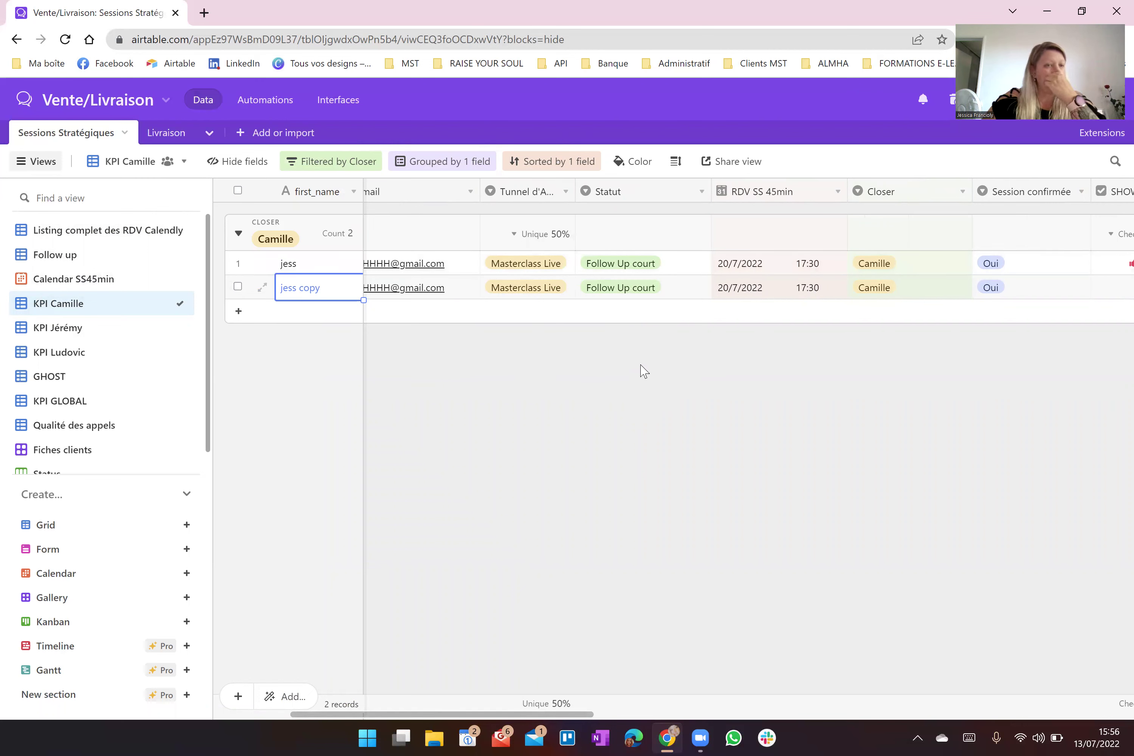
# Step: Filter the second individual closer's KPI view to show only records where Closer is that same closer
pyautogui.click(67, 333)
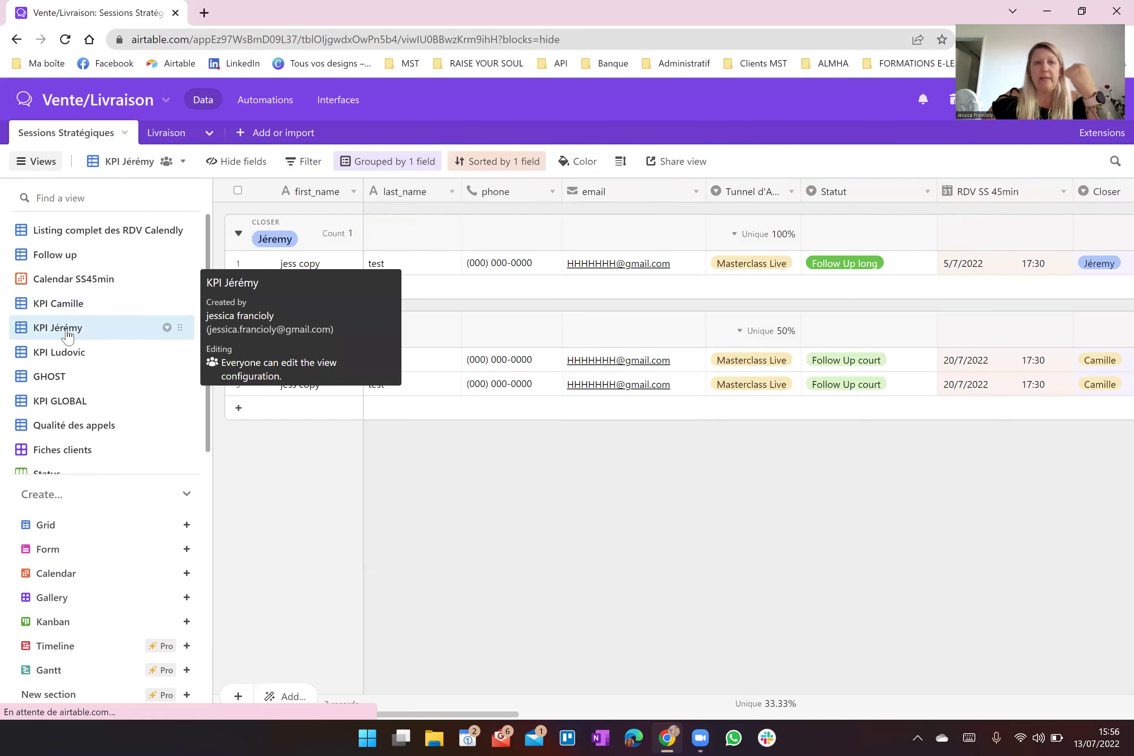
pyautogui.click(304, 162)
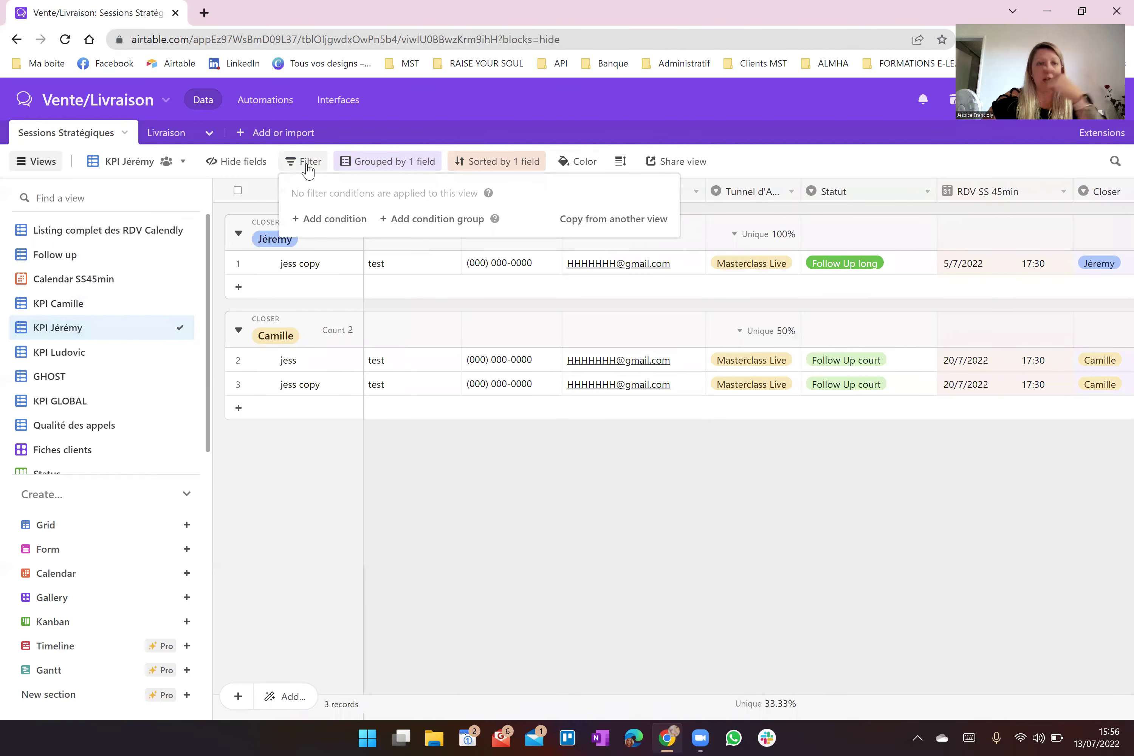
pyautogui.click(331, 220)
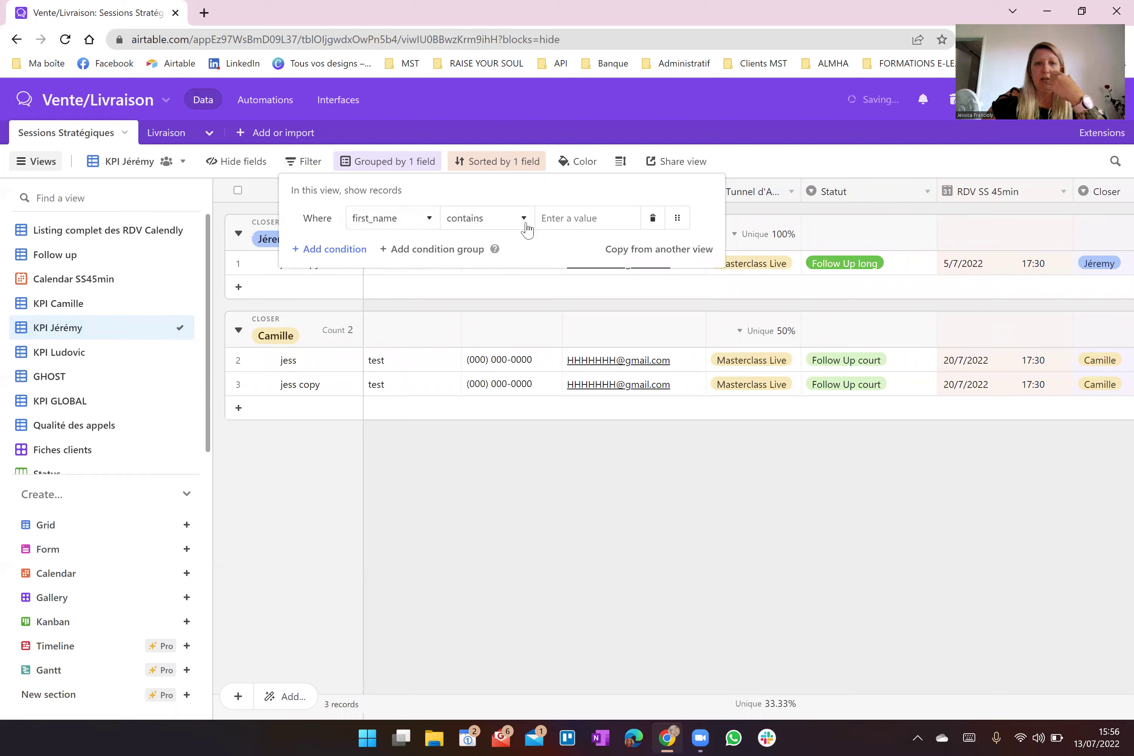
pyautogui.click(422, 223)
pyautogui.scroll(-2, 413, 334)
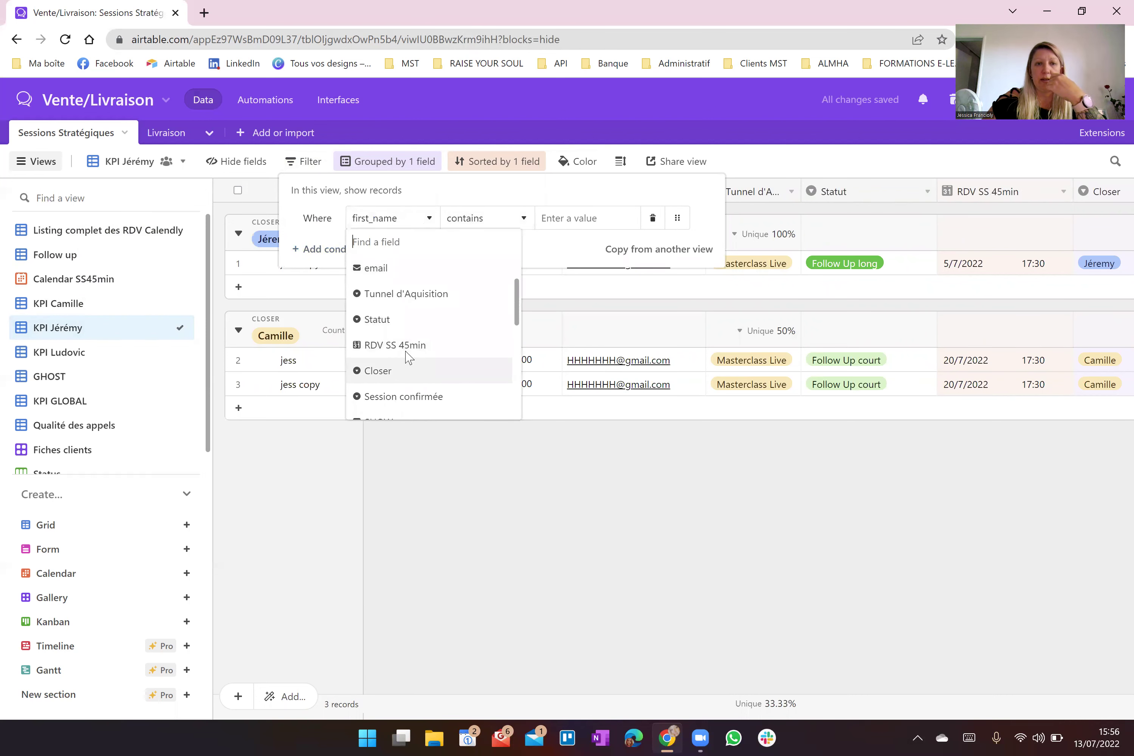
pyautogui.click(401, 370)
pyautogui.click(577, 225)
pyautogui.click(575, 296)
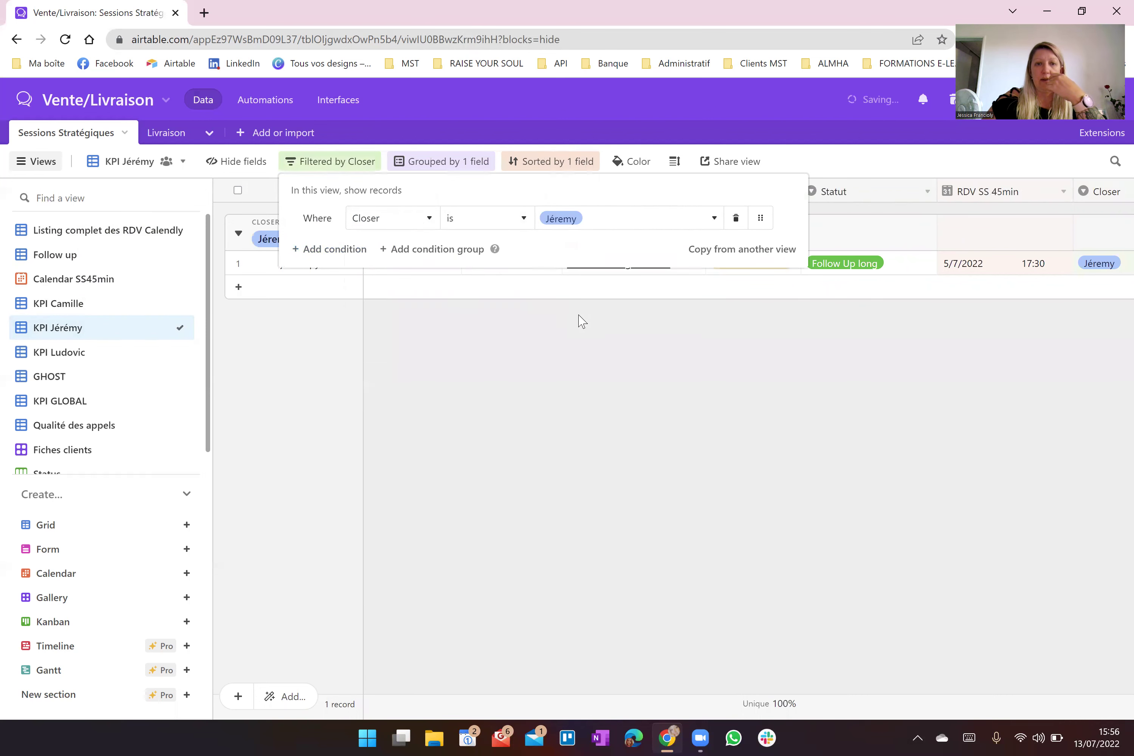
pyautogui.click(541, 390)
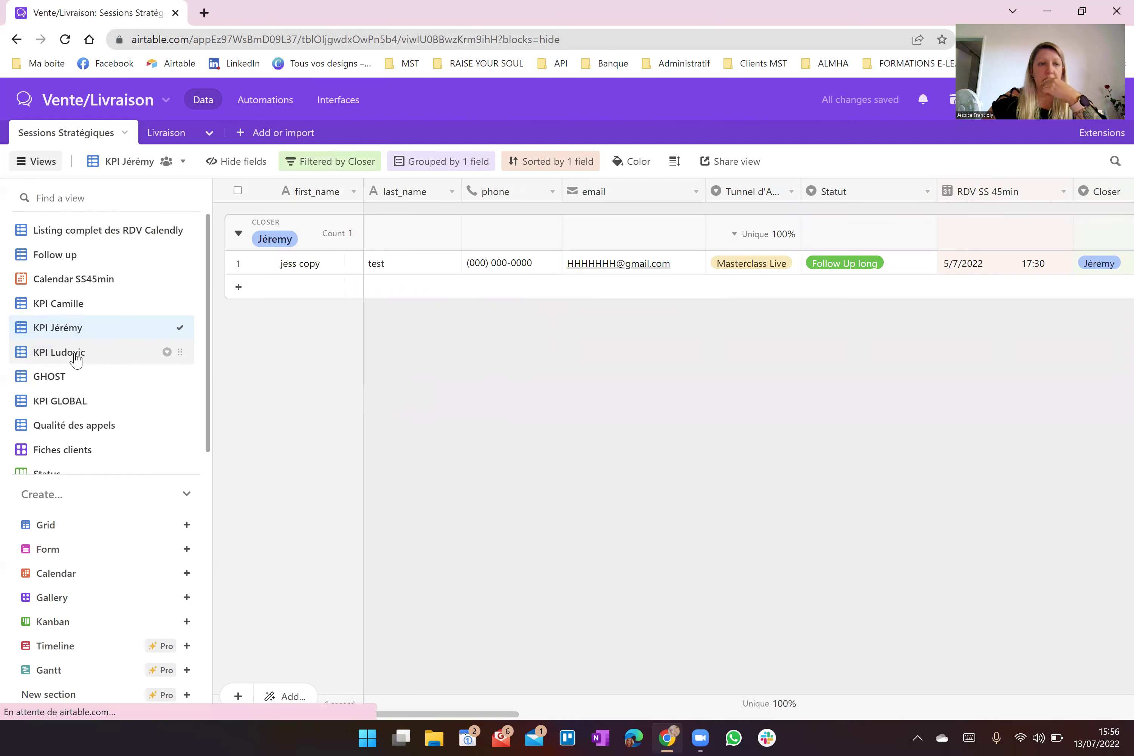
# Step: Filter the third individual closer's KPI view to show only records where Closer is that same closer
pyautogui.click(76, 357)
pyautogui.click(306, 161)
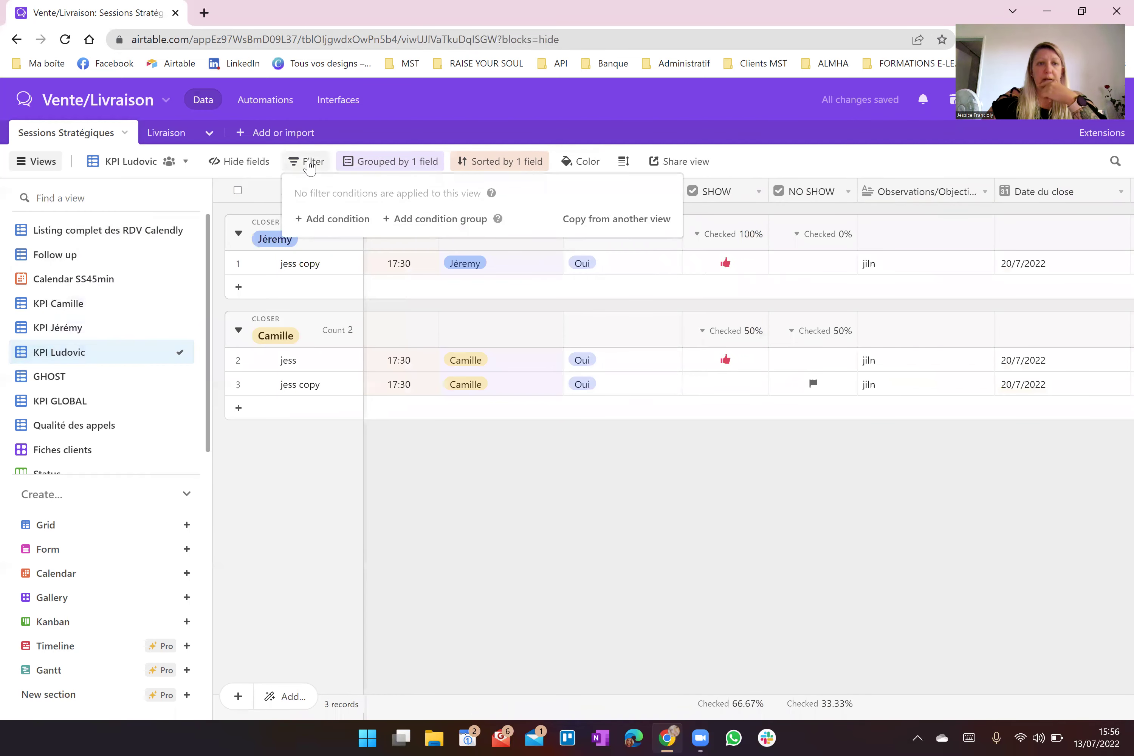
pyautogui.click(330, 222)
pyautogui.click(425, 217)
pyautogui.scroll(-2, 419, 341)
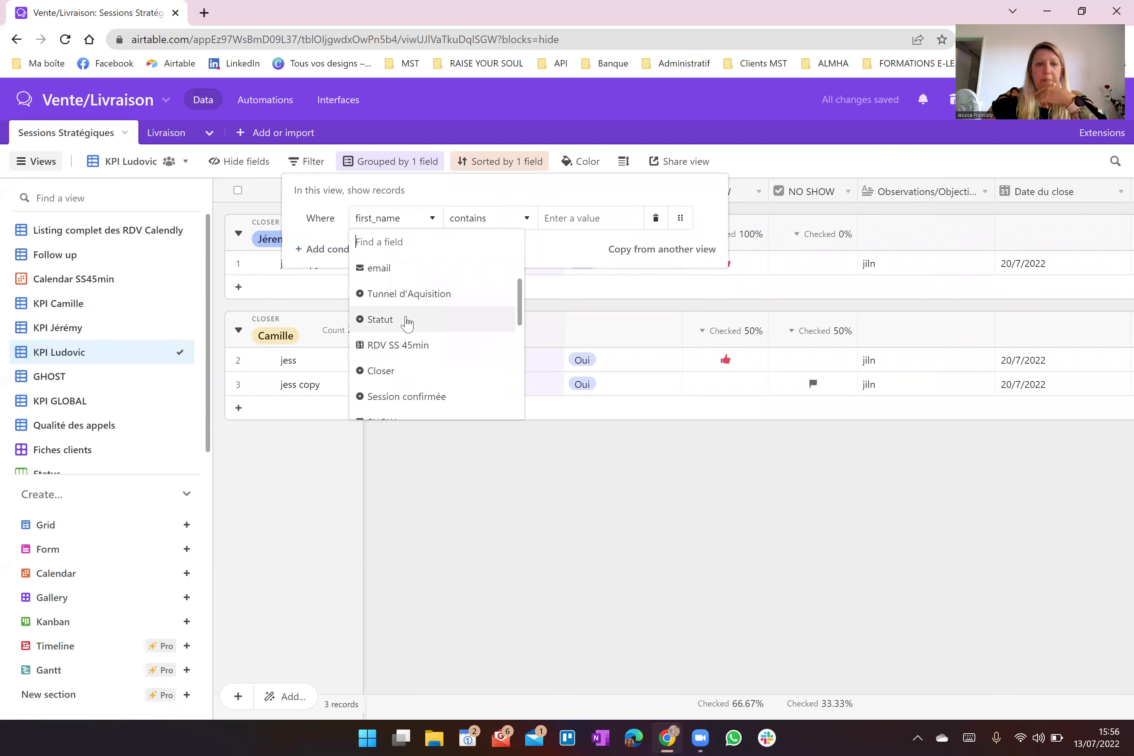
pyautogui.click(404, 371)
pyautogui.click(635, 218)
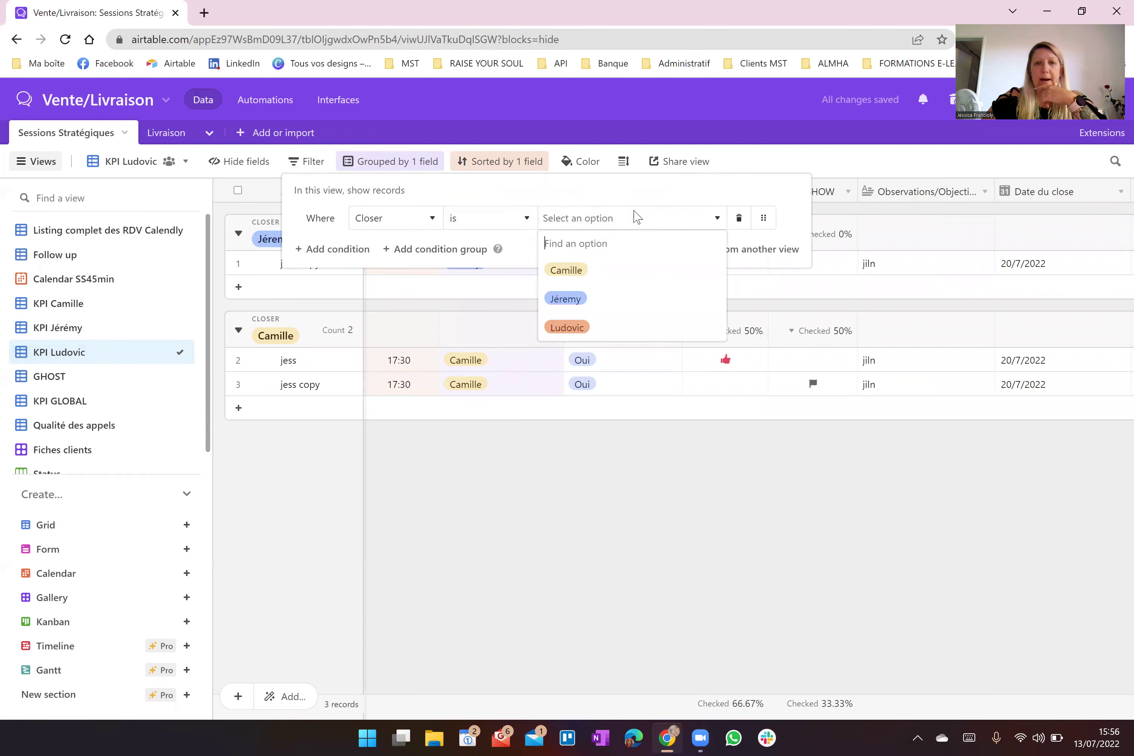
pyautogui.click(596, 336)
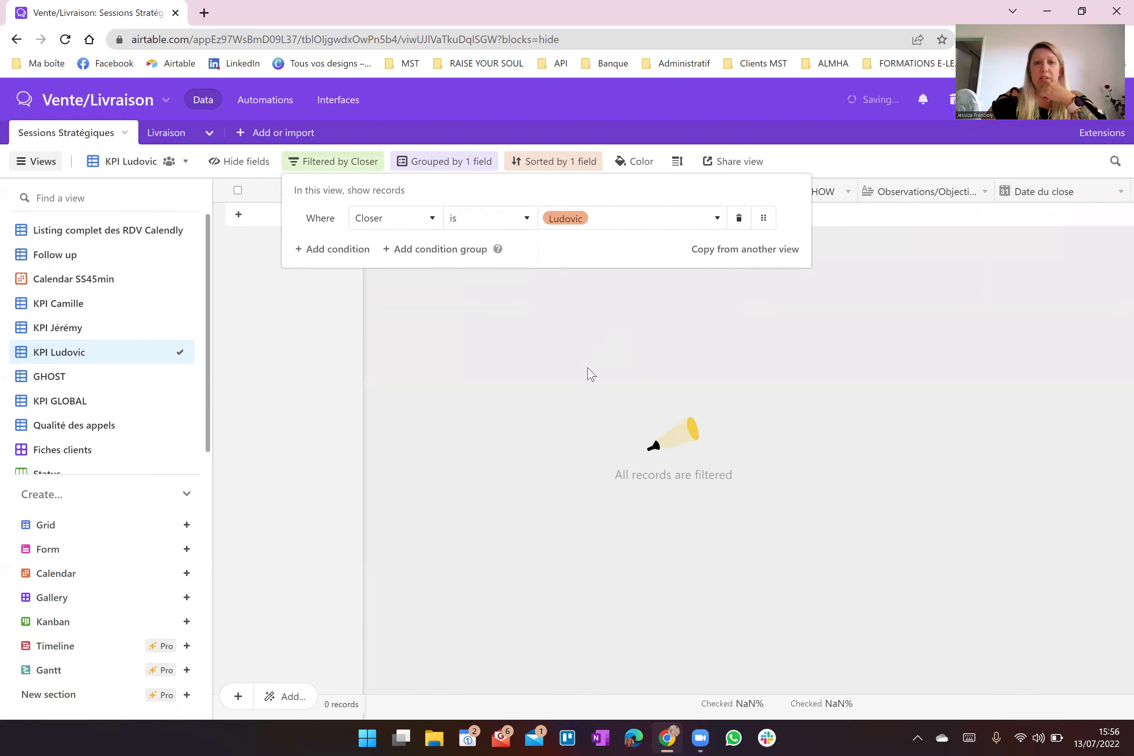
pyautogui.click(512, 351)
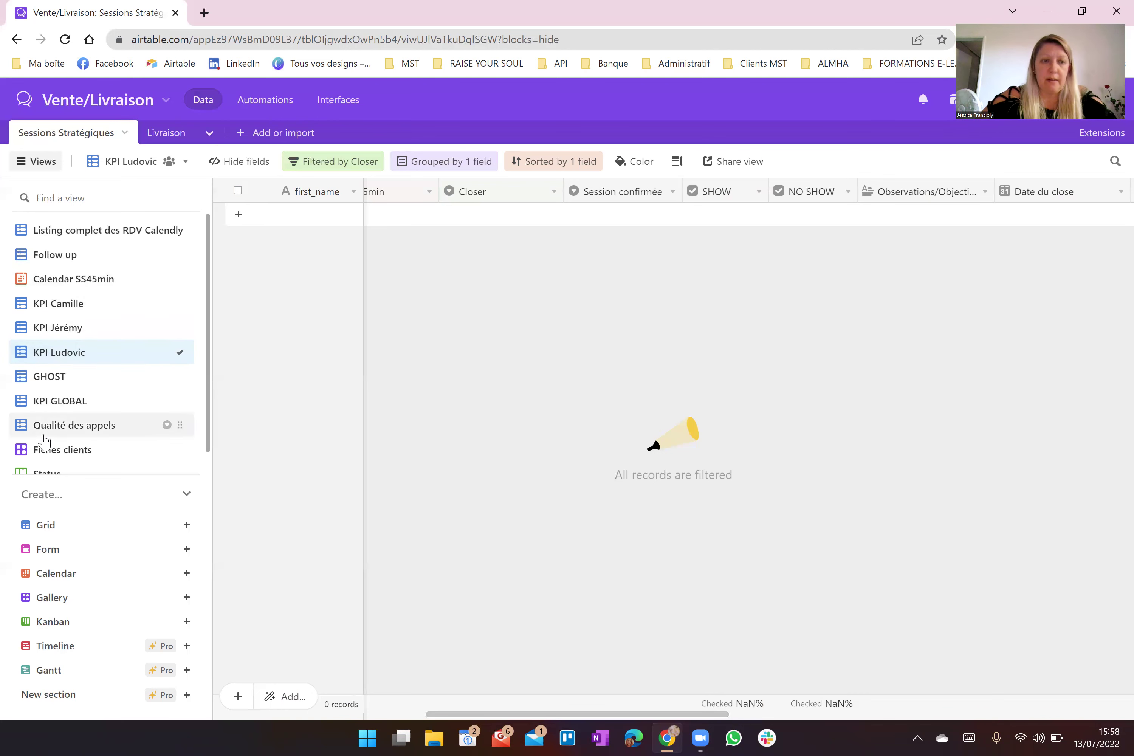
# Step: Examine the GHOST view, the KPI GLOBAL view across its SHOW and NO SHOW fields, and the Qualité des appels view
pyautogui.click(59, 384)
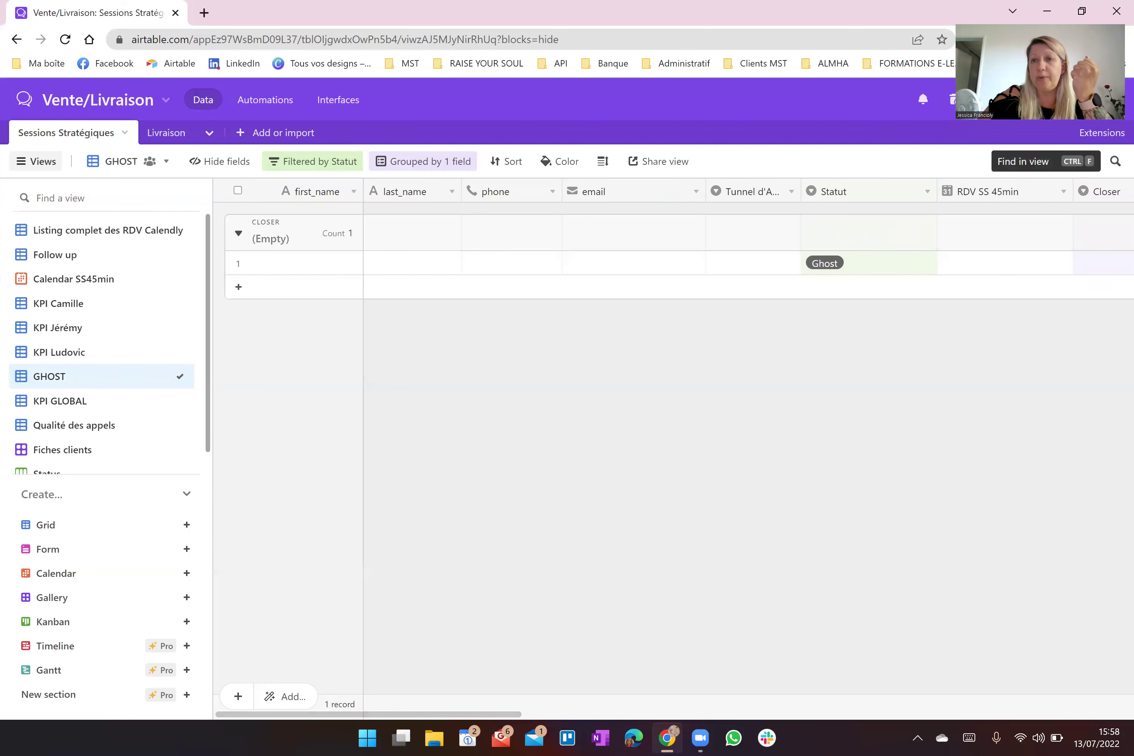
pyautogui.click(1115, 161)
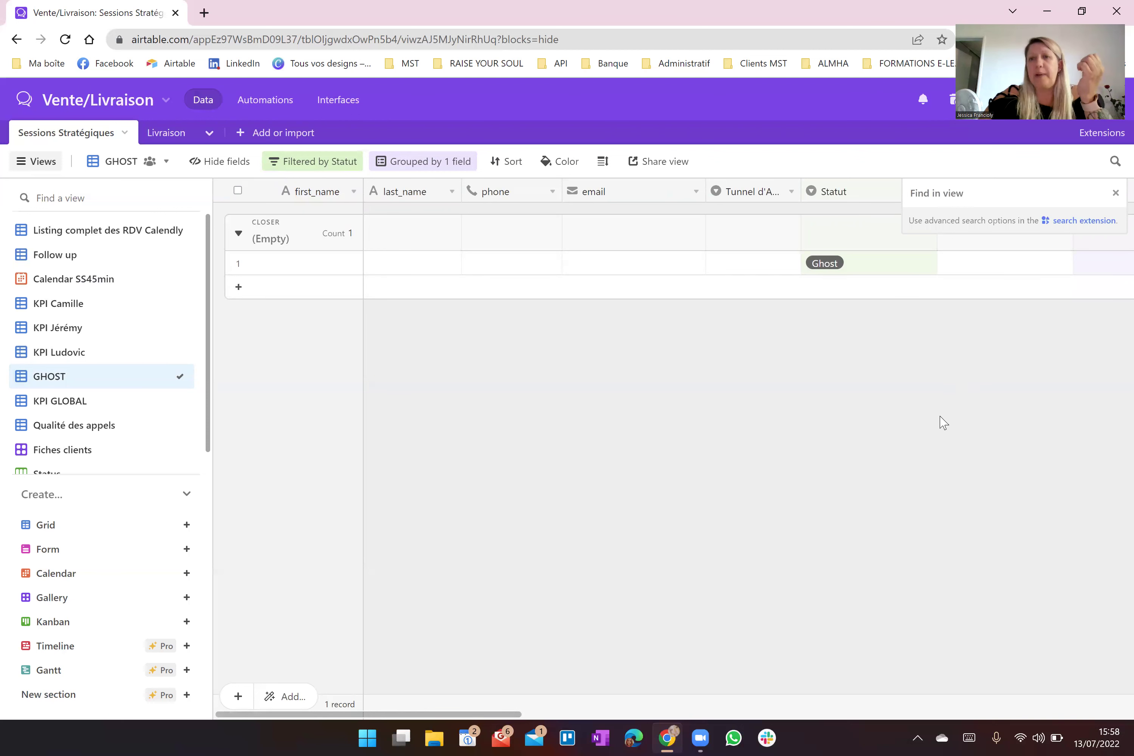
pyautogui.click(1115, 193)
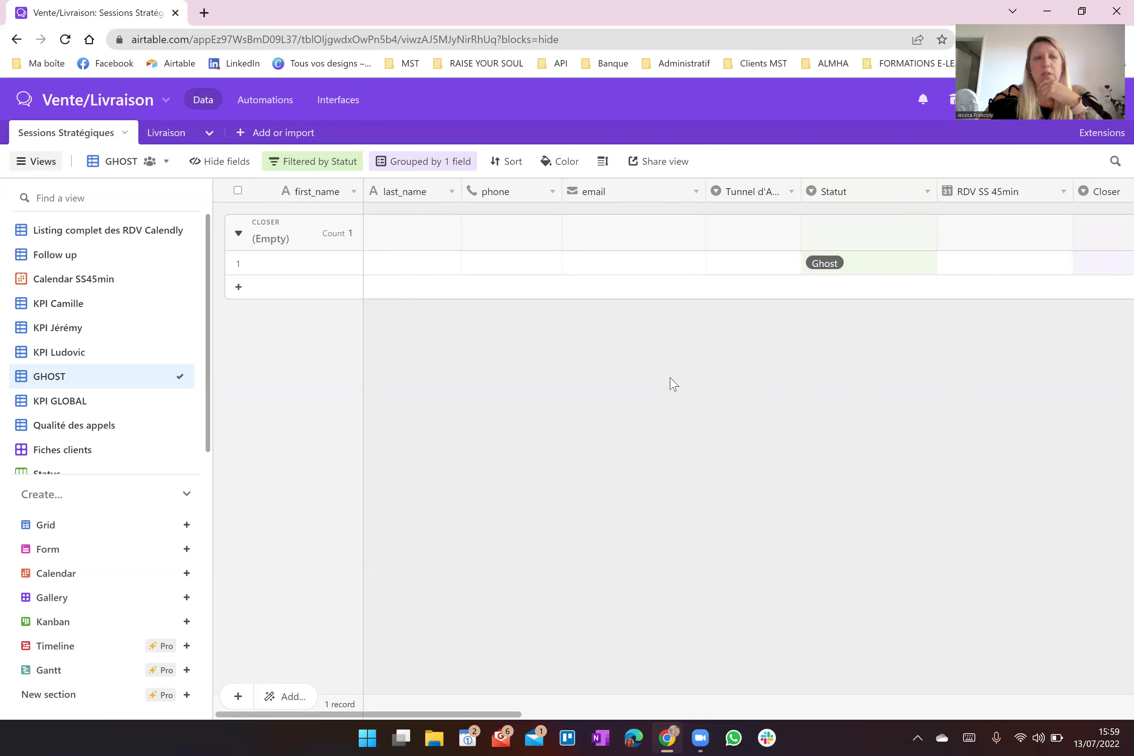
pyautogui.click(69, 407)
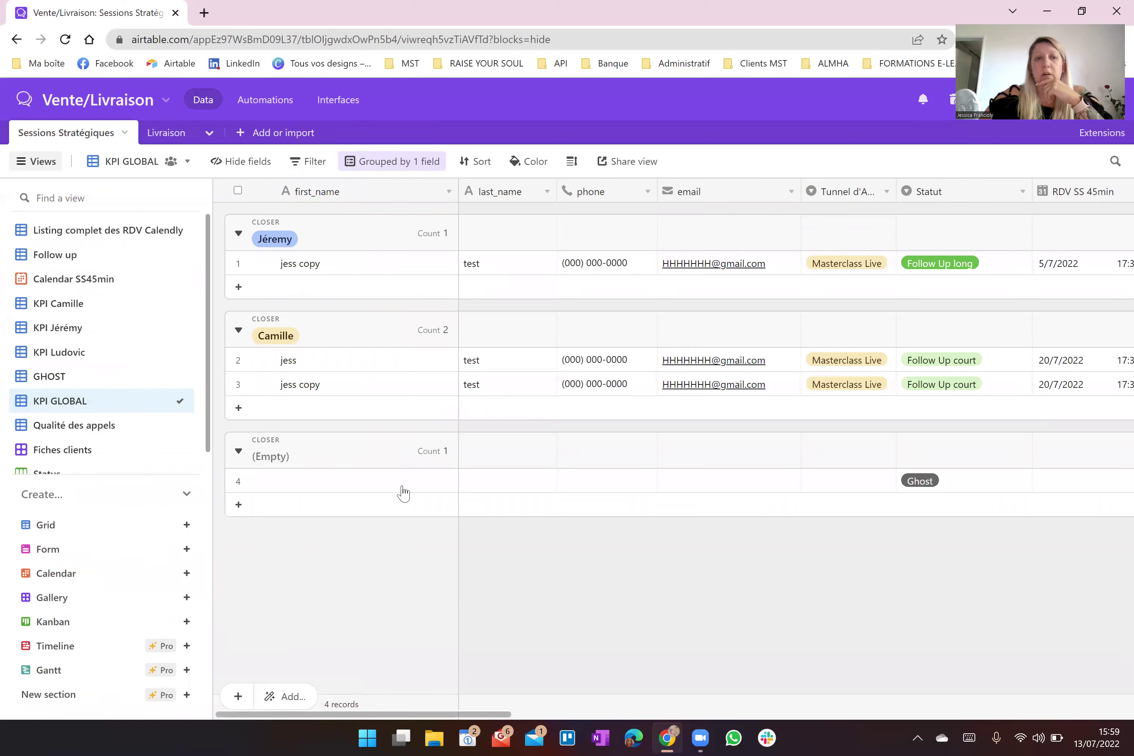
pyautogui.moveTo(386, 717); pyautogui.dragTo(627, 698)
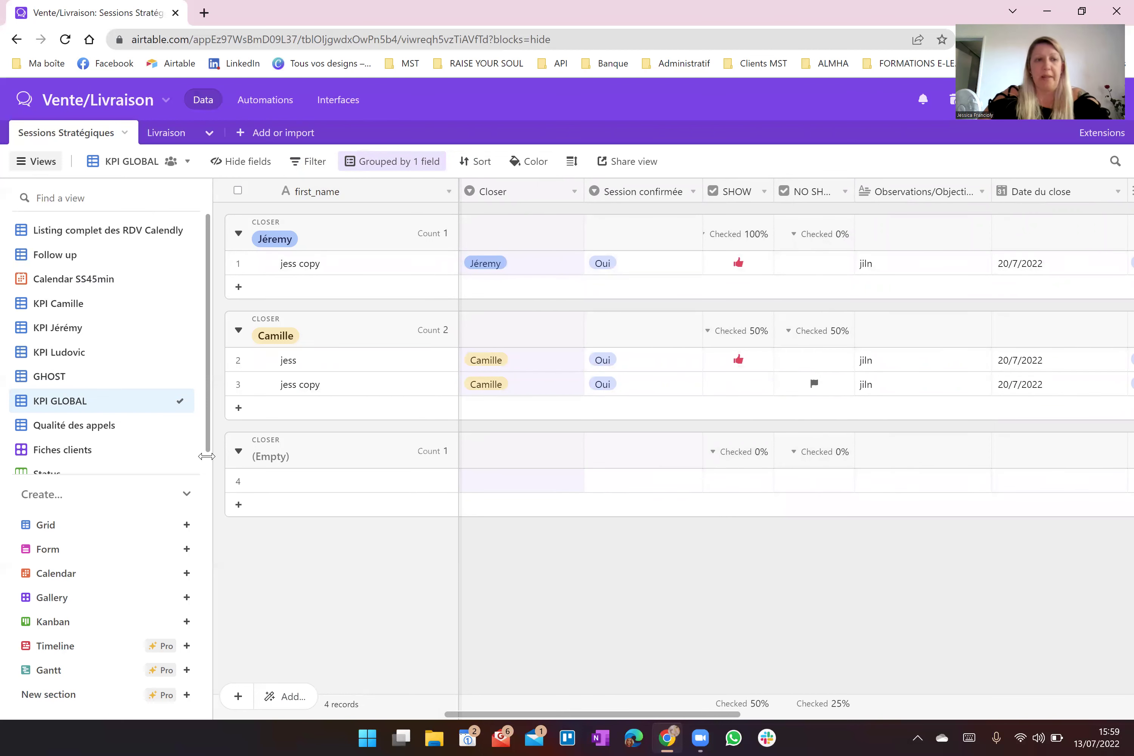
pyautogui.click(74, 432)
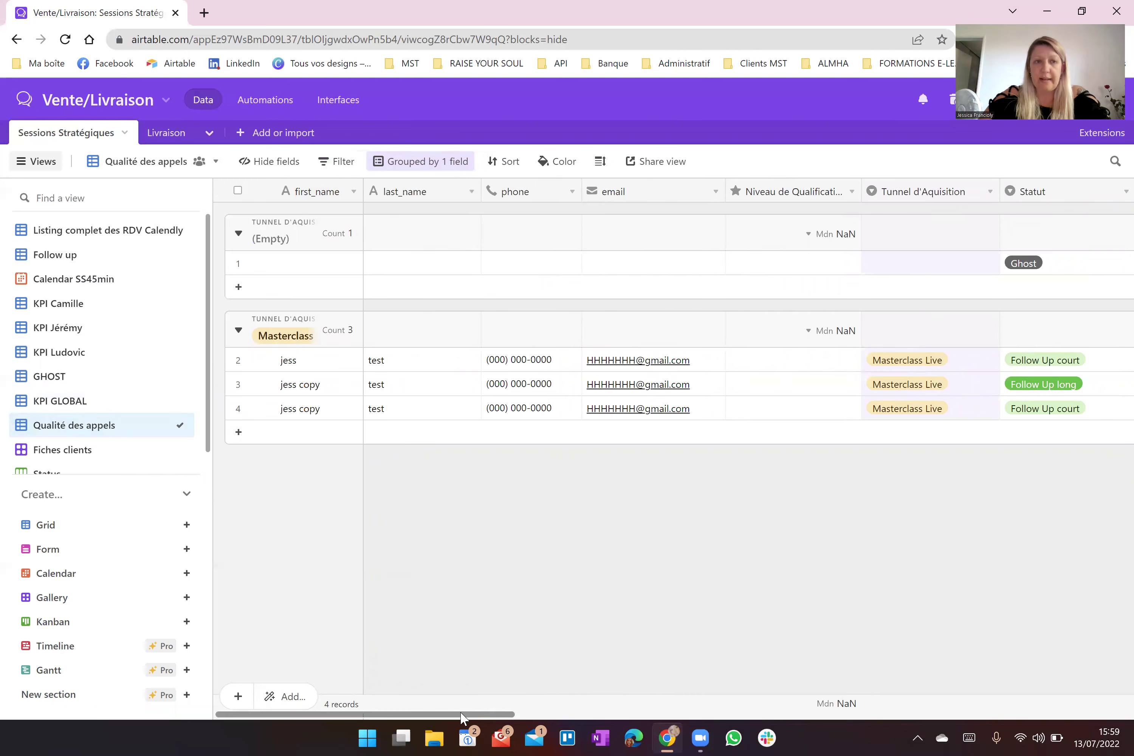
# Step: Rate the original record's Niveau de Qualification prospect 10 stars from the Listing complet des RDV Calendly view
pyautogui.click(68, 234)
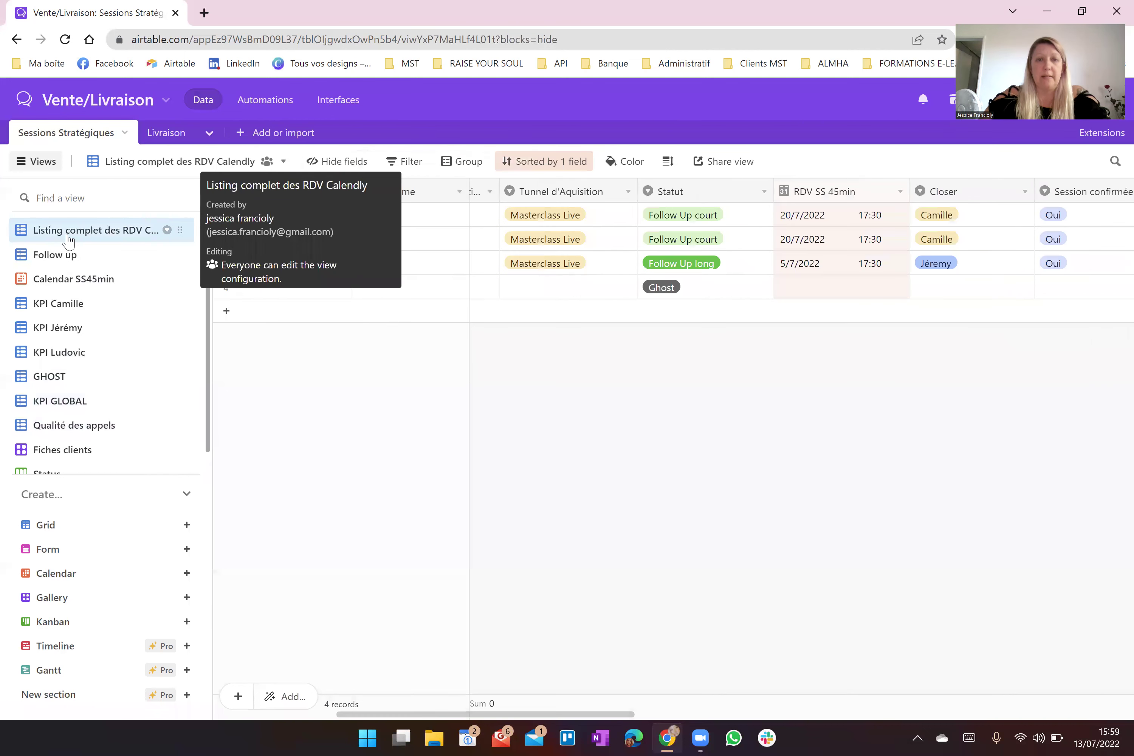
pyautogui.moveTo(572, 718); pyautogui.dragTo(451, 718)
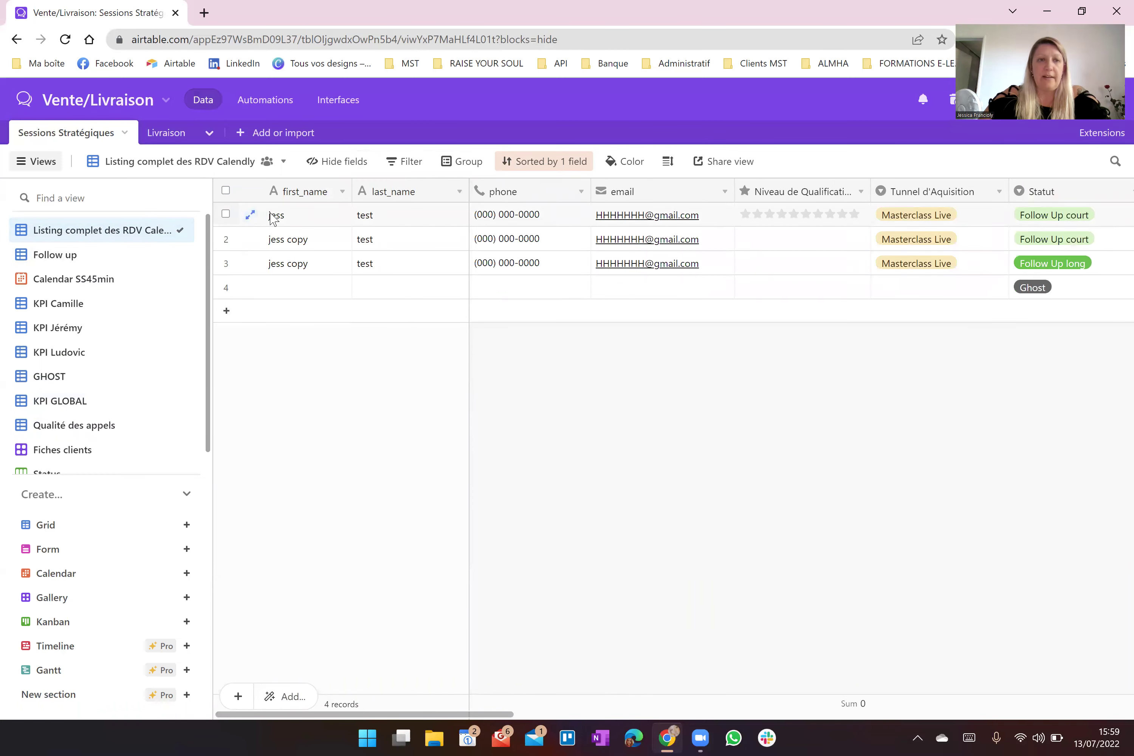
pyautogui.click(250, 218)
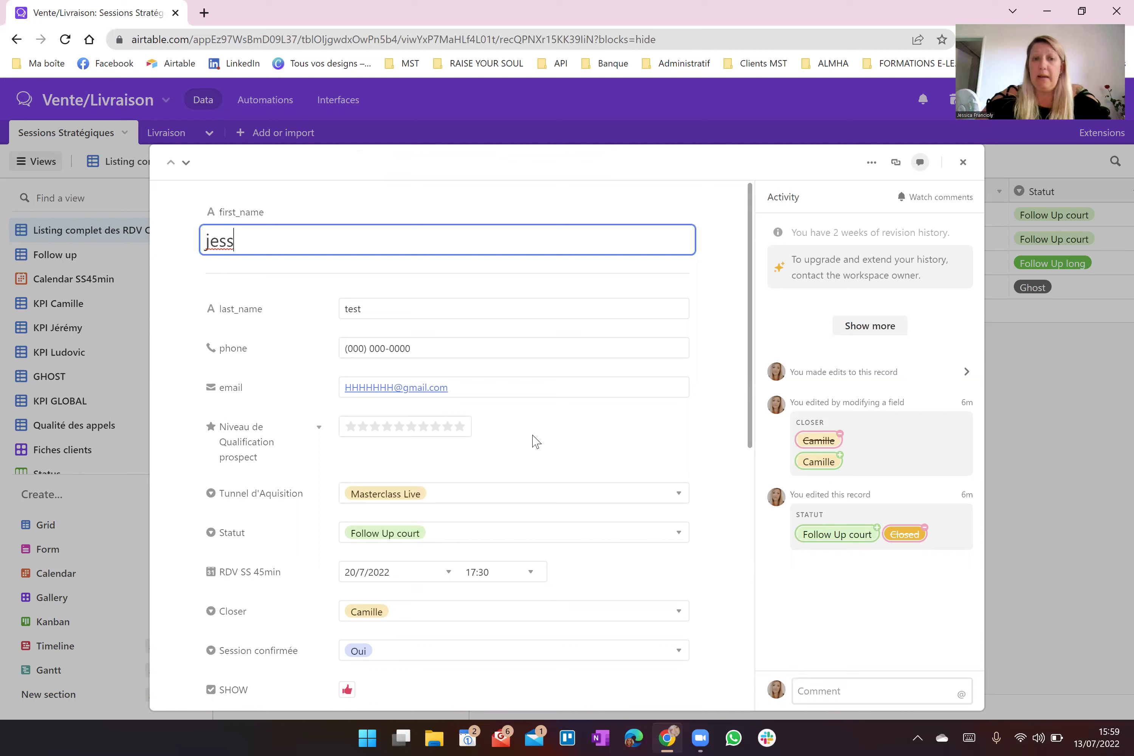
pyautogui.click(458, 429)
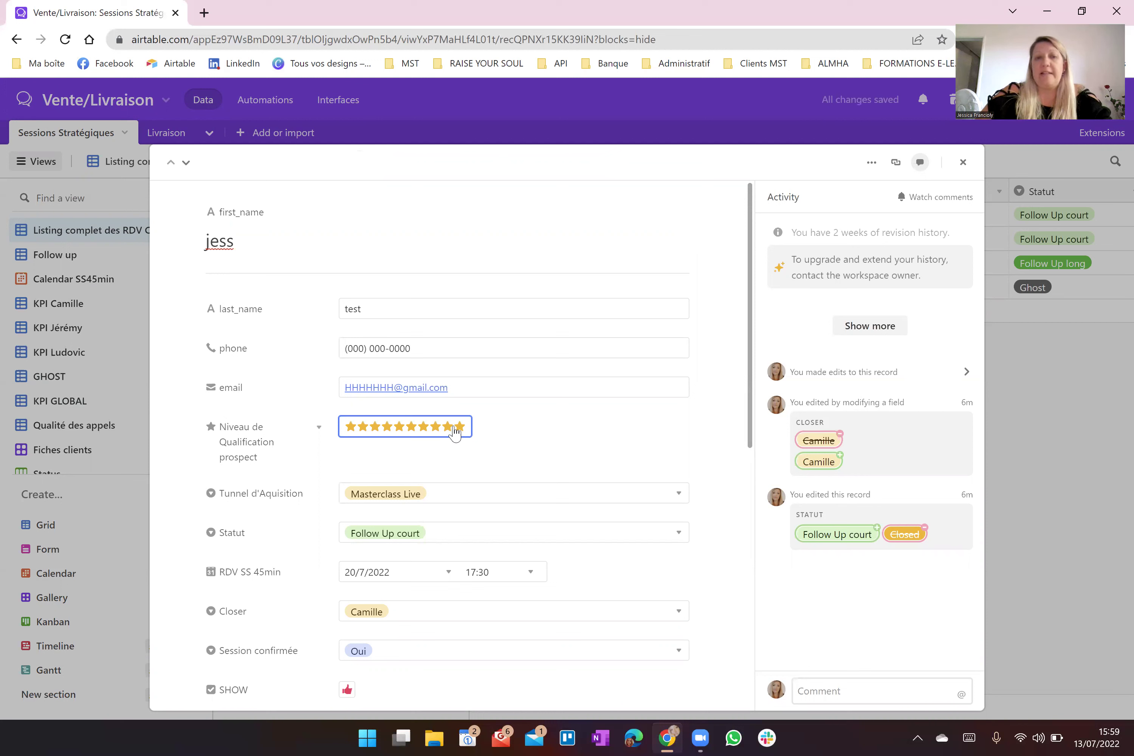
pyautogui.click(423, 427)
pyautogui.click(401, 428)
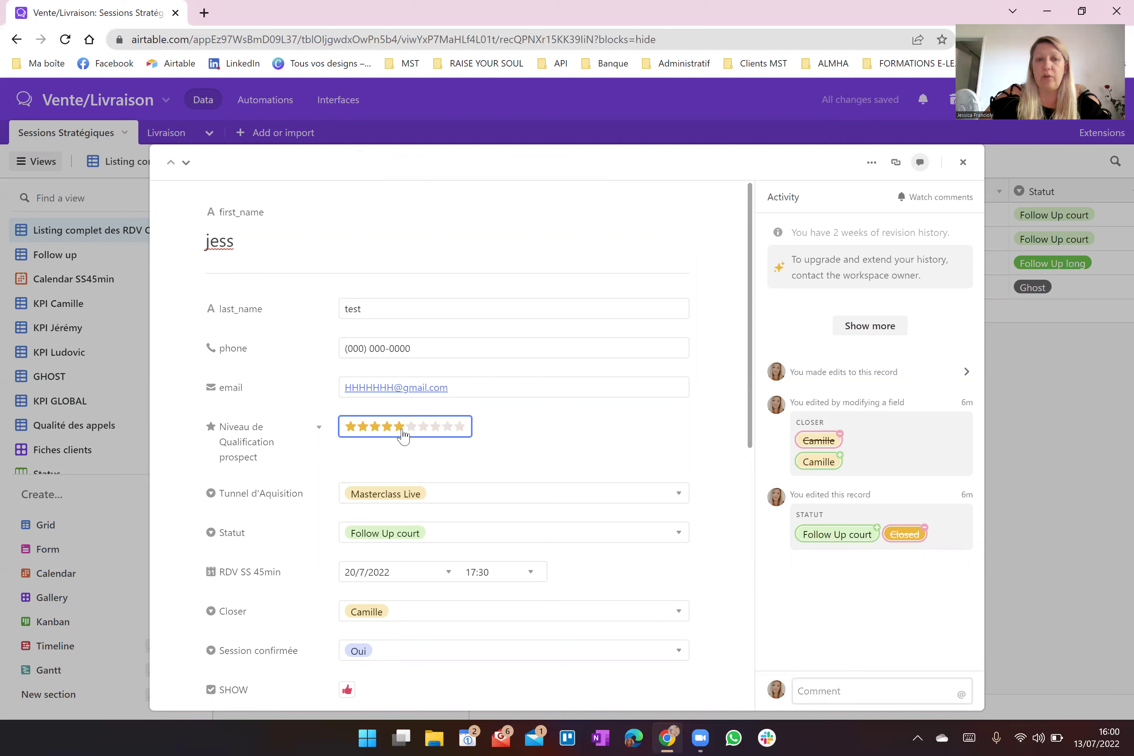
pyautogui.click(460, 427)
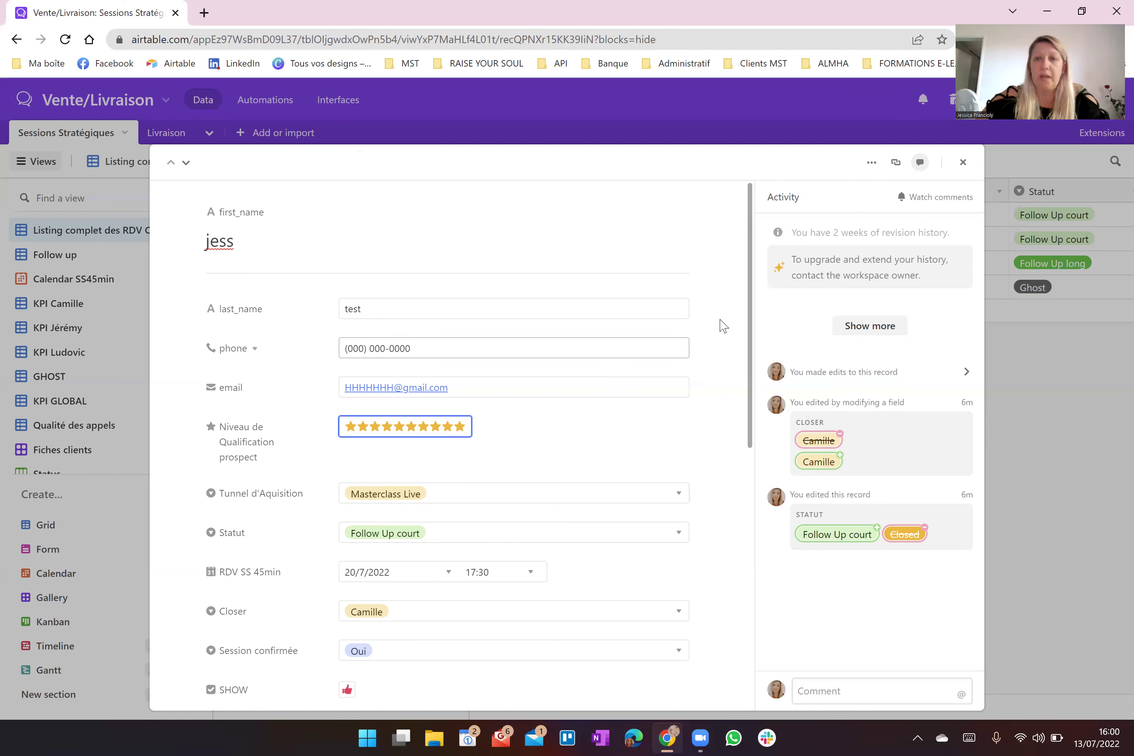
pyautogui.click(963, 162)
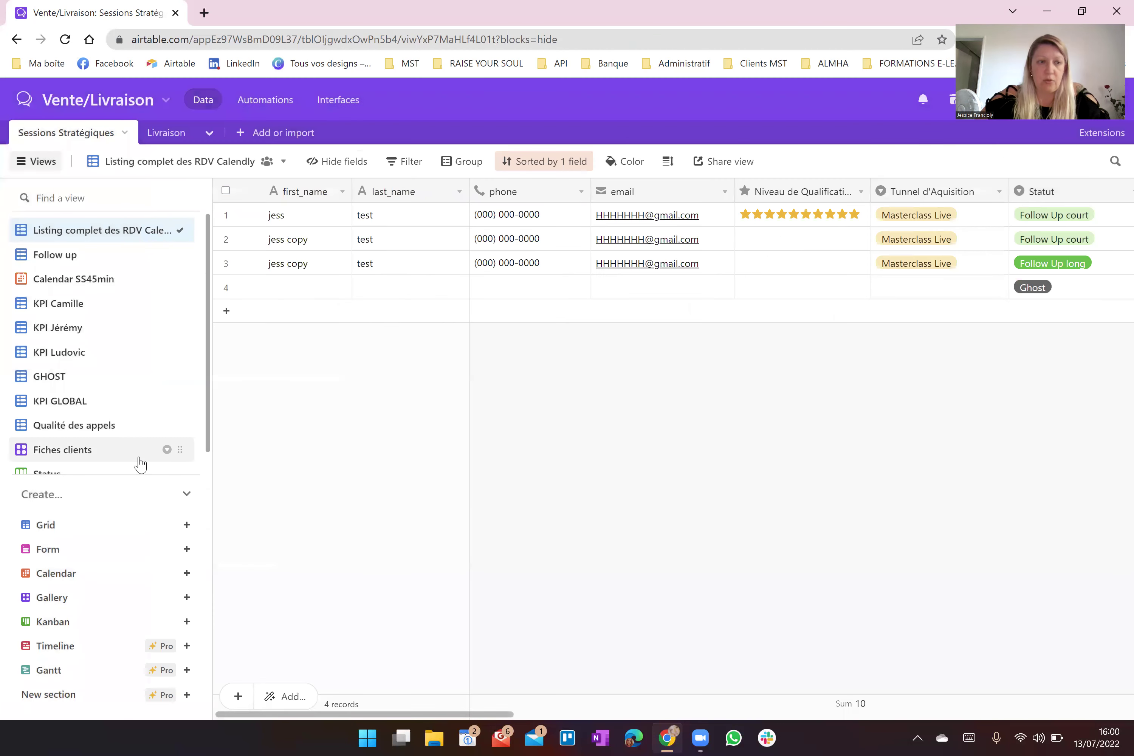
# Step: Check the star rating in the Qualité des appels view, and view the record cards in Fiches clients
pyautogui.click(74, 428)
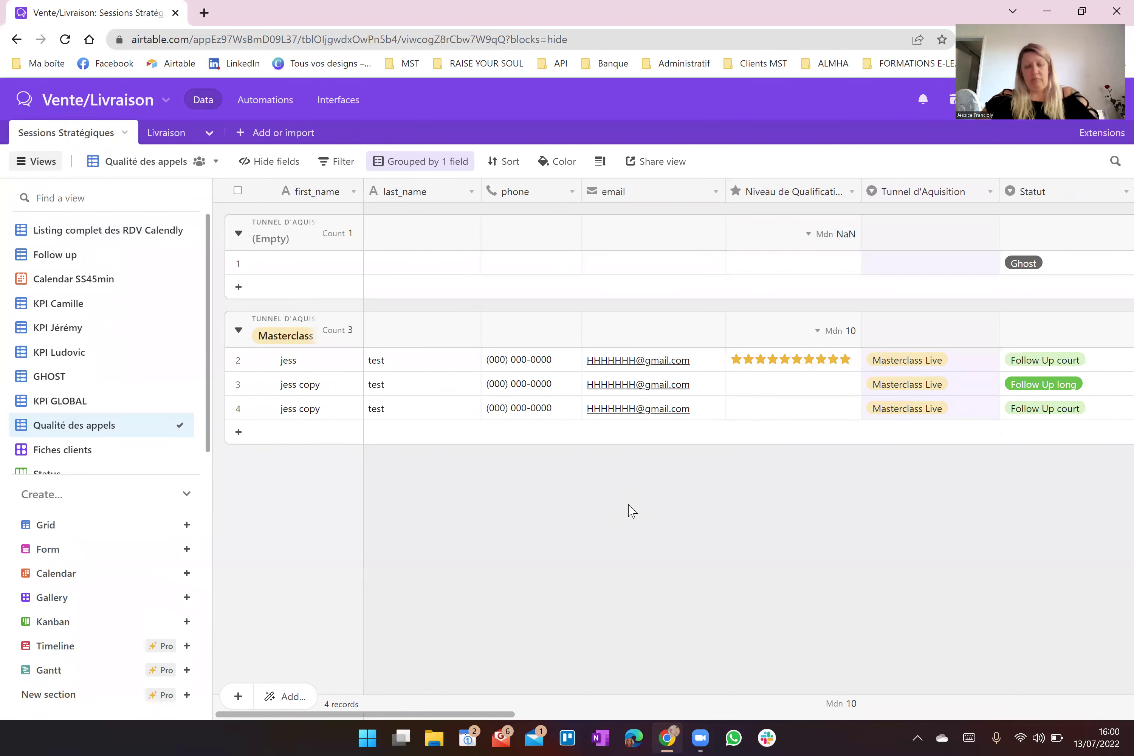
pyautogui.scroll(-1, 161, 398)
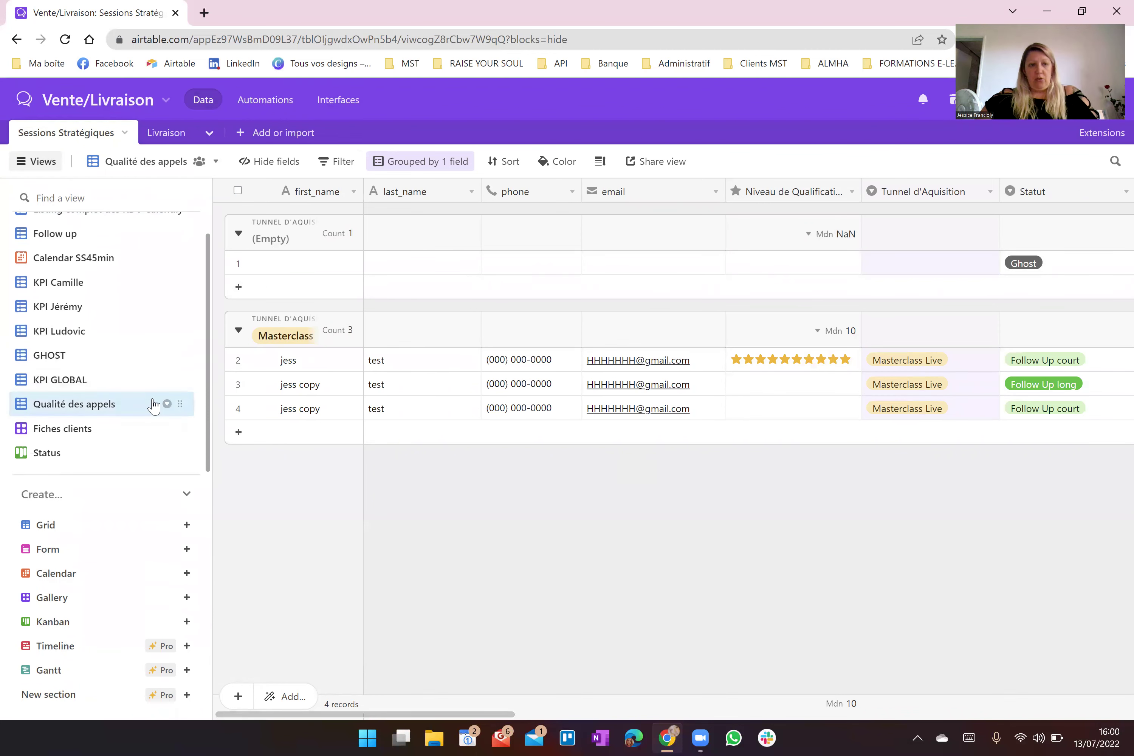
pyautogui.click(85, 437)
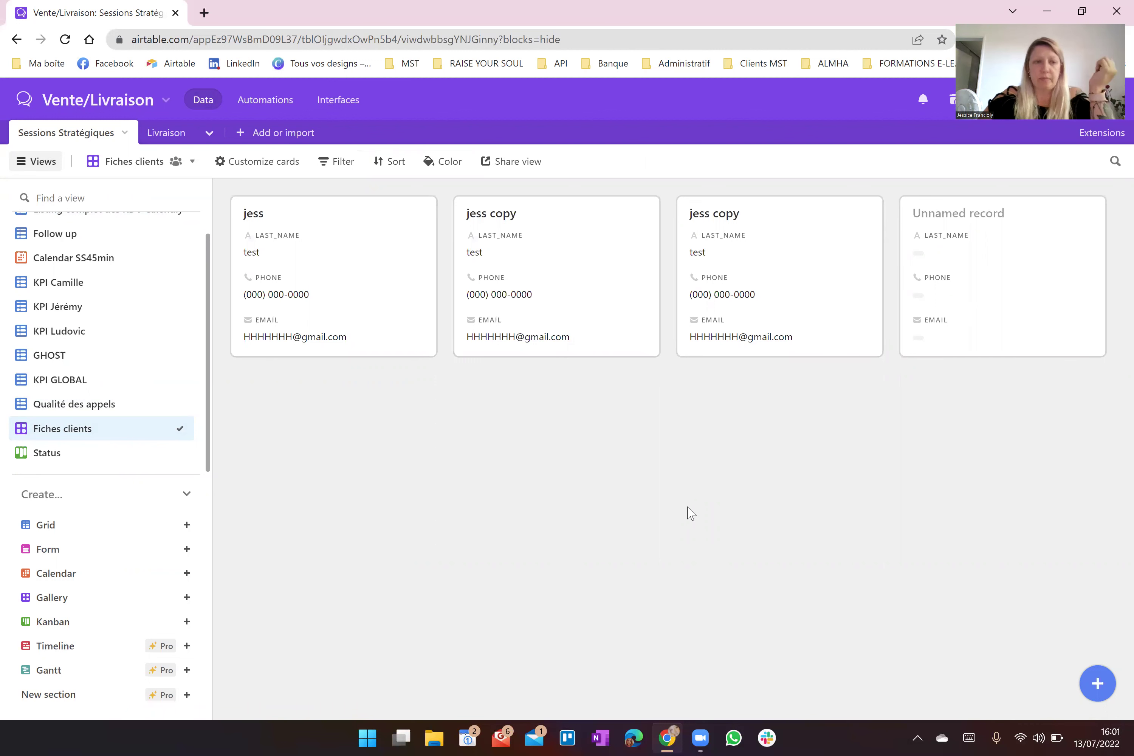
# Step: Examine the Status kanban view across its follow-up, No Show and Disqualifié stacks, picking up the Follow Up long card and returning it there
pyautogui.click(80, 460)
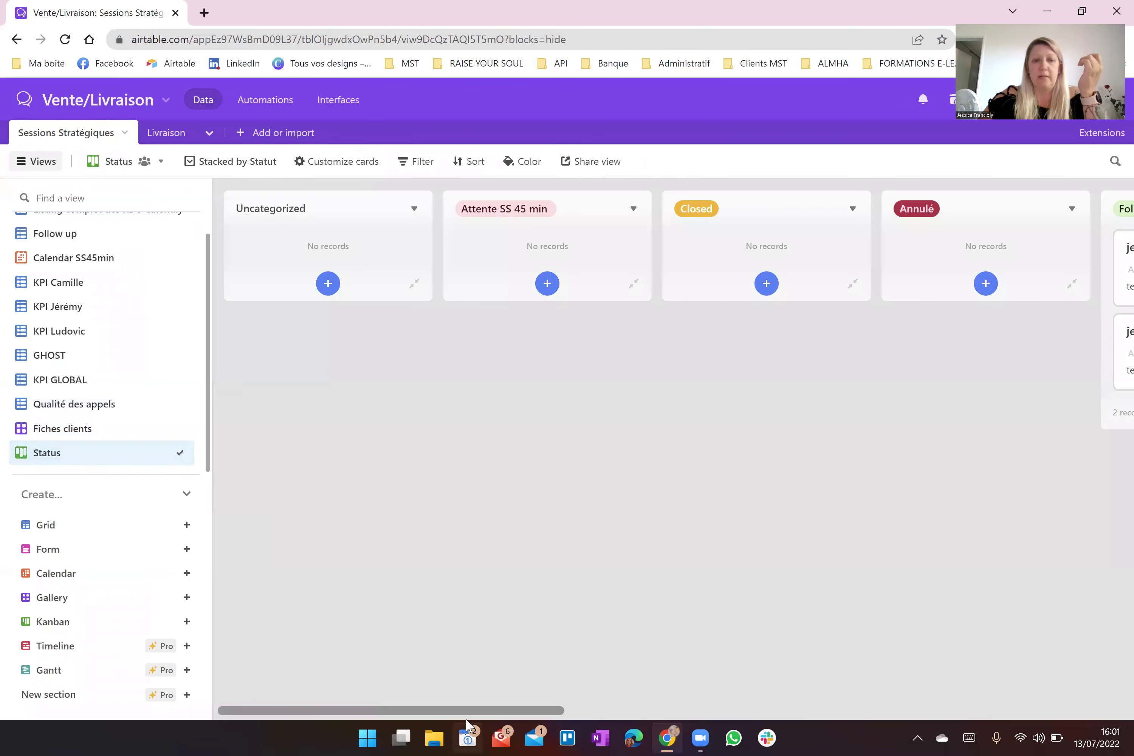
pyautogui.moveTo(468, 716); pyautogui.dragTo(795, 701)
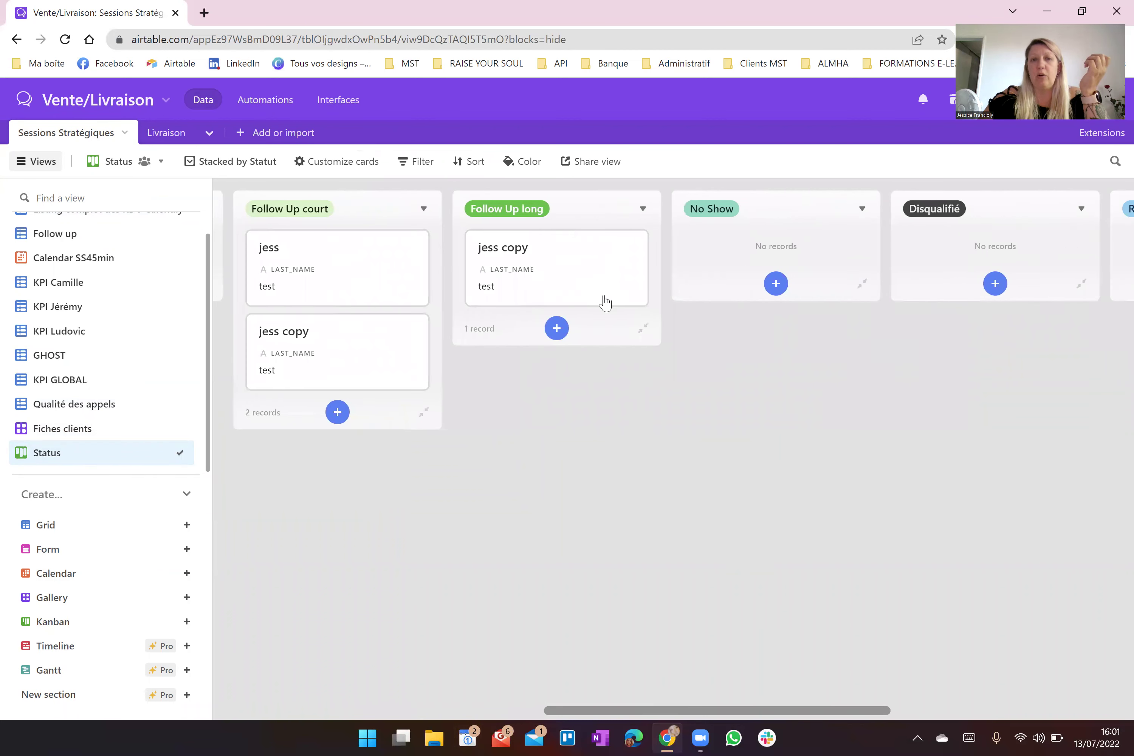
pyautogui.moveTo(551, 278)
pyautogui.mouseDown()
pyautogui.moveTo(755, 253)
pyautogui.moveTo(931, 250)
pyautogui.moveTo(597, 246)
pyautogui.moveTo(985, 243)
pyautogui.moveTo(537, 261)
pyautogui.mouseUp()
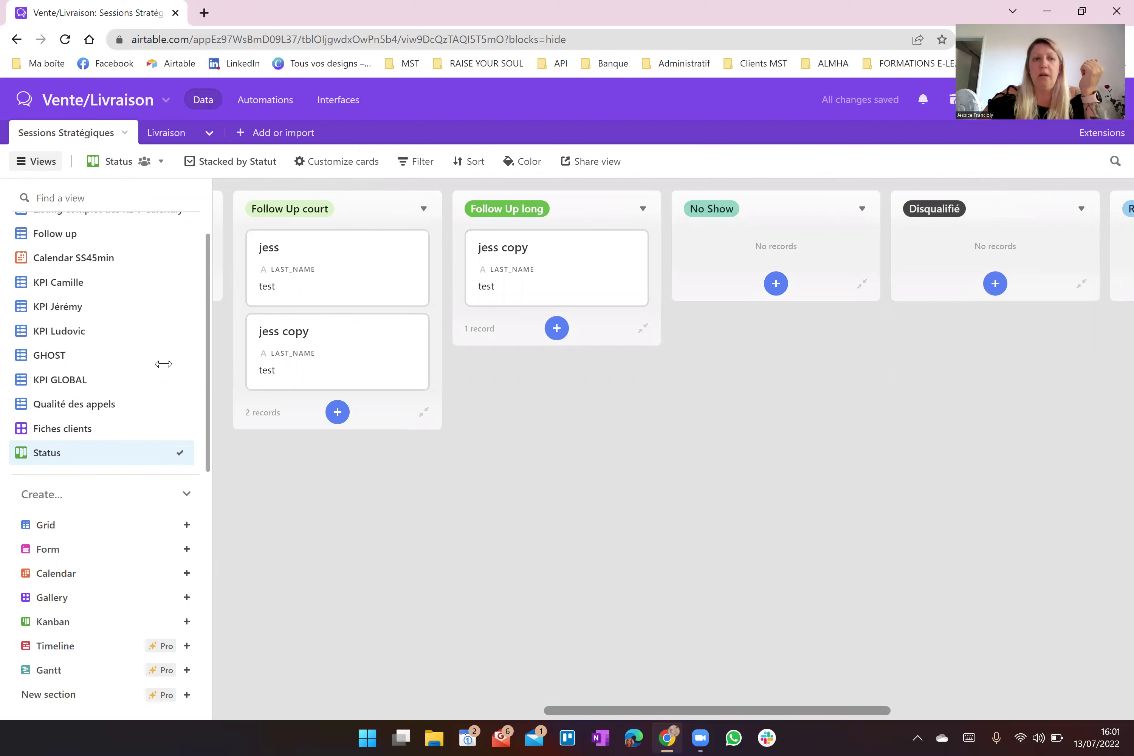
# Step: Review the first record's full details from the Listing complet des RDV Calendly view, and check the listing's RDV SS 45min and Closer fields
pyautogui.scroll(1, 142, 363)
pyautogui.click(104, 246)
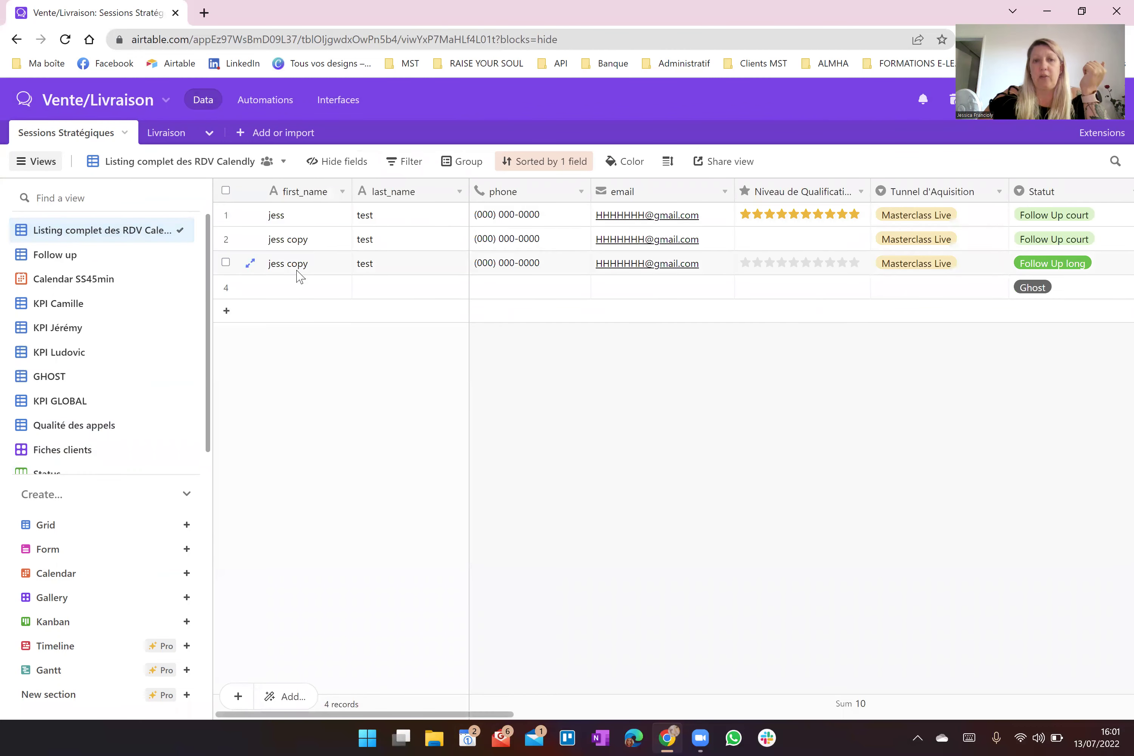
pyautogui.click(250, 215)
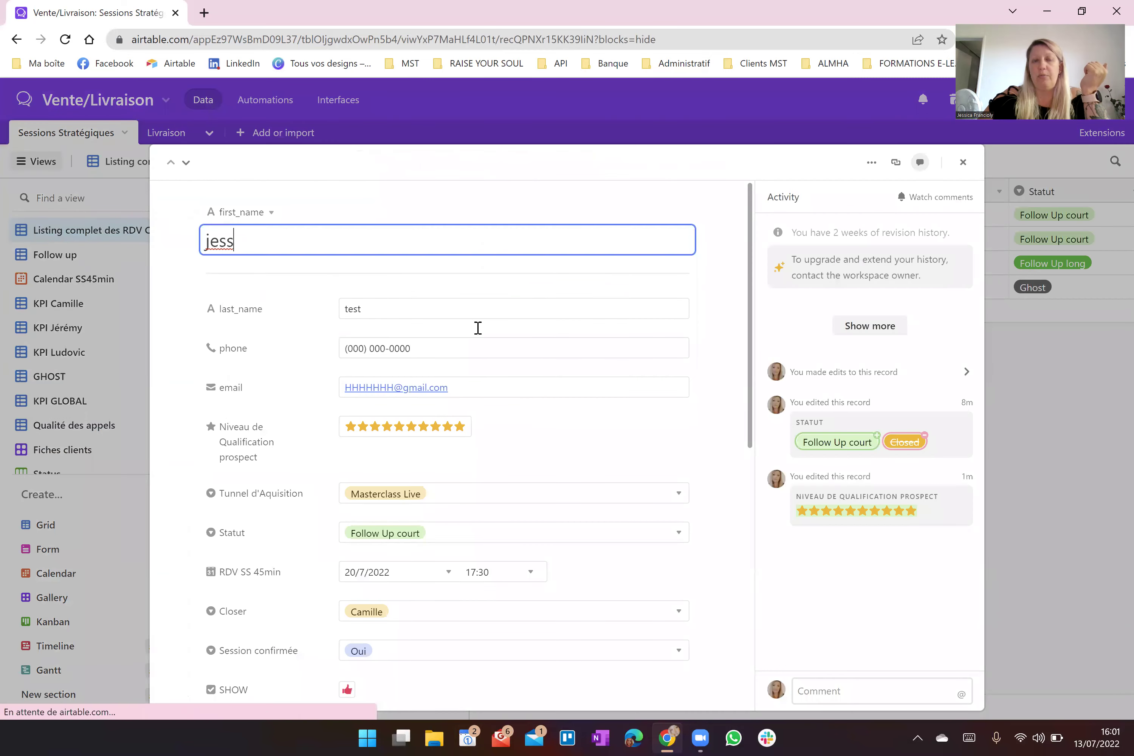
pyautogui.scroll(-5, 554, 418)
pyautogui.scroll(-3, 554, 417)
pyautogui.scroll(8, 552, 413)
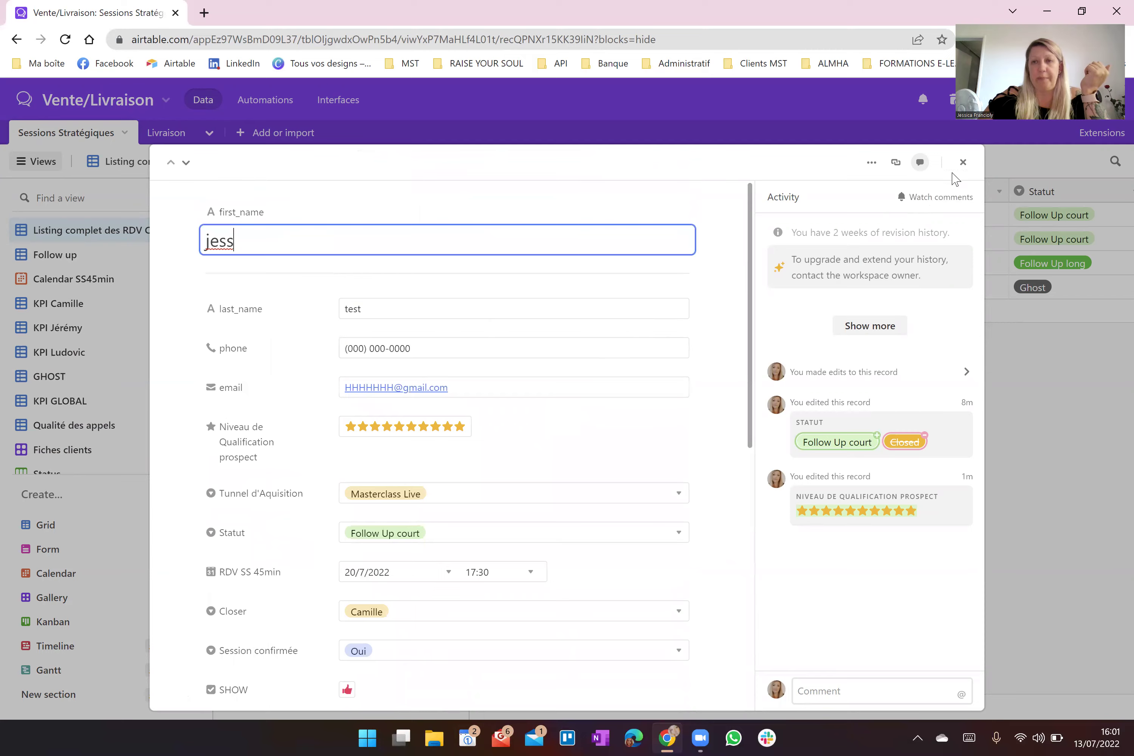
pyautogui.click(962, 162)
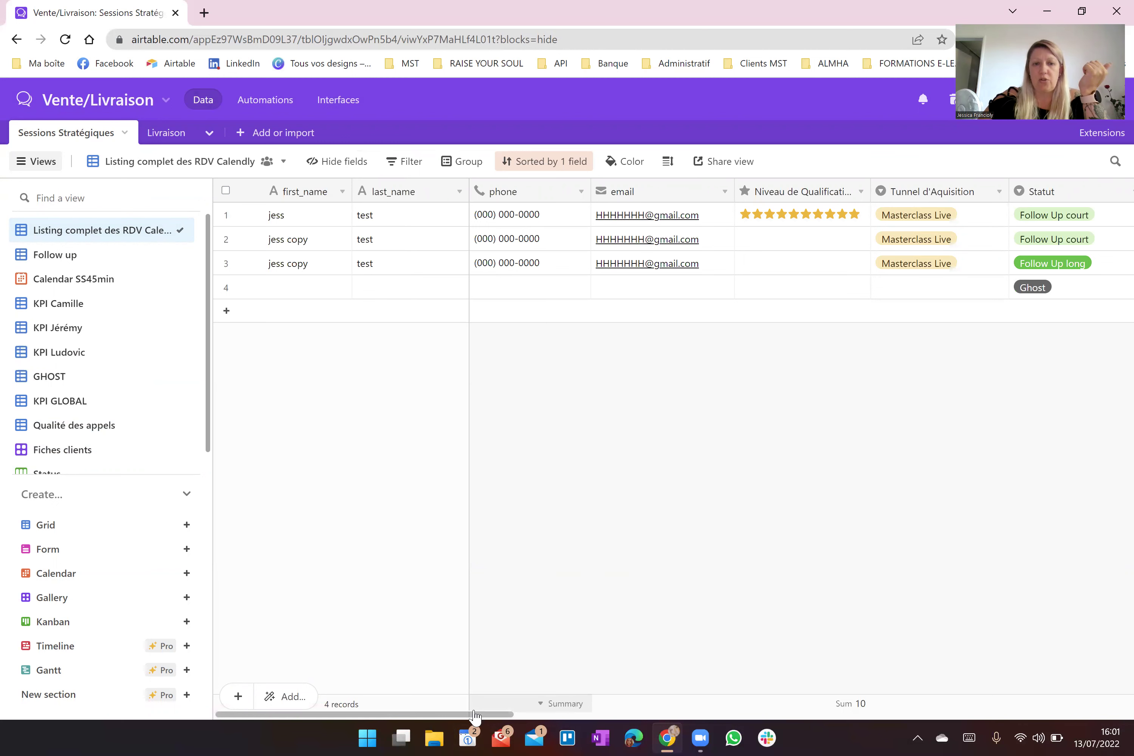
pyautogui.moveTo(488, 714); pyautogui.dragTo(630, 713)
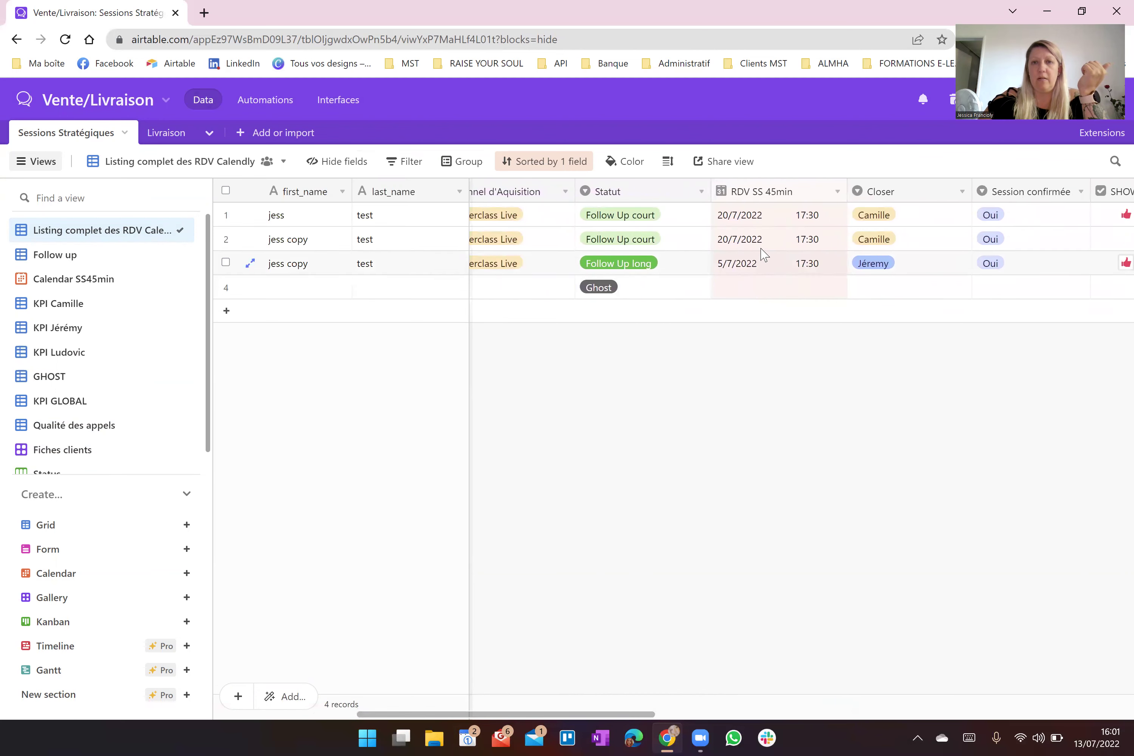